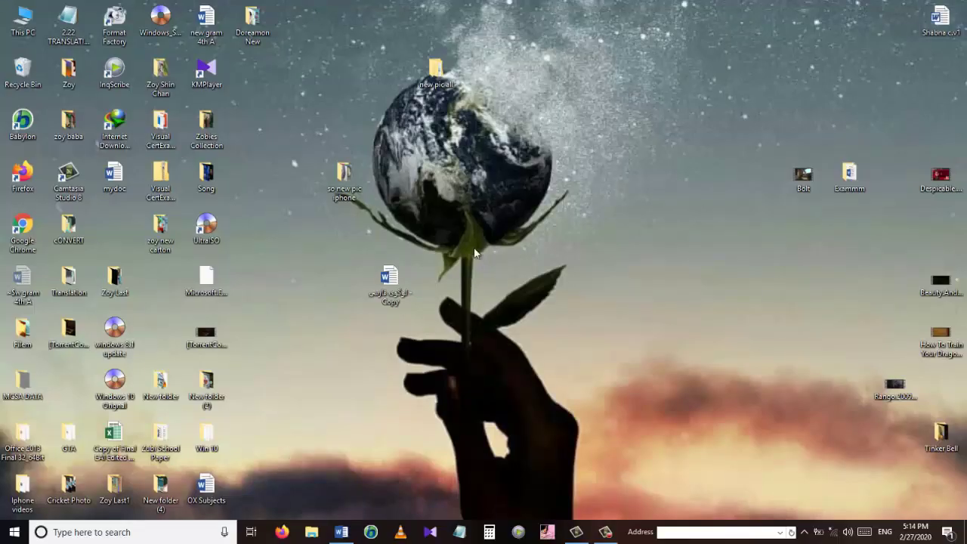
# - Refresh the desktop and switch to the open Word document "new gram 4th A"
pyautogui.rightClick(439, 257)
pyautogui.click(499, 294)
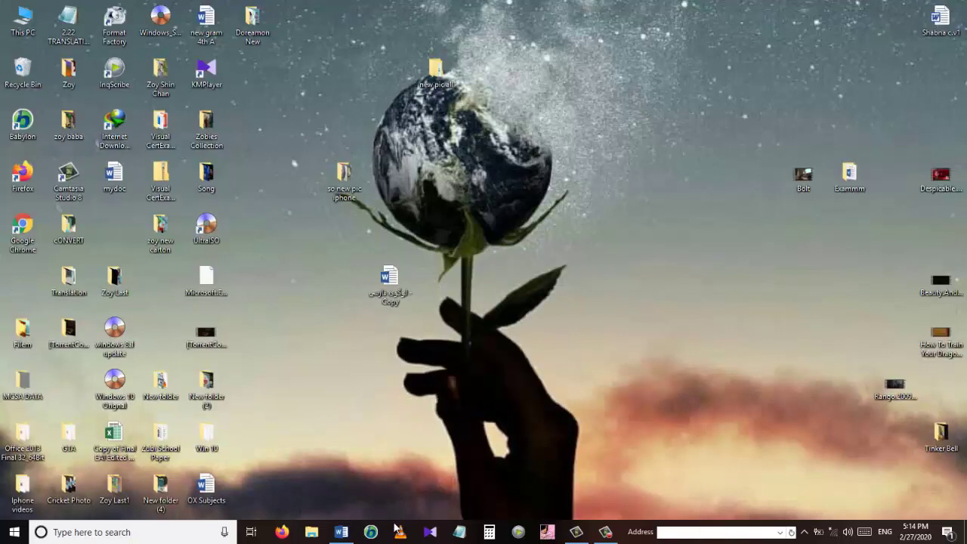
pyautogui.click(340, 532)
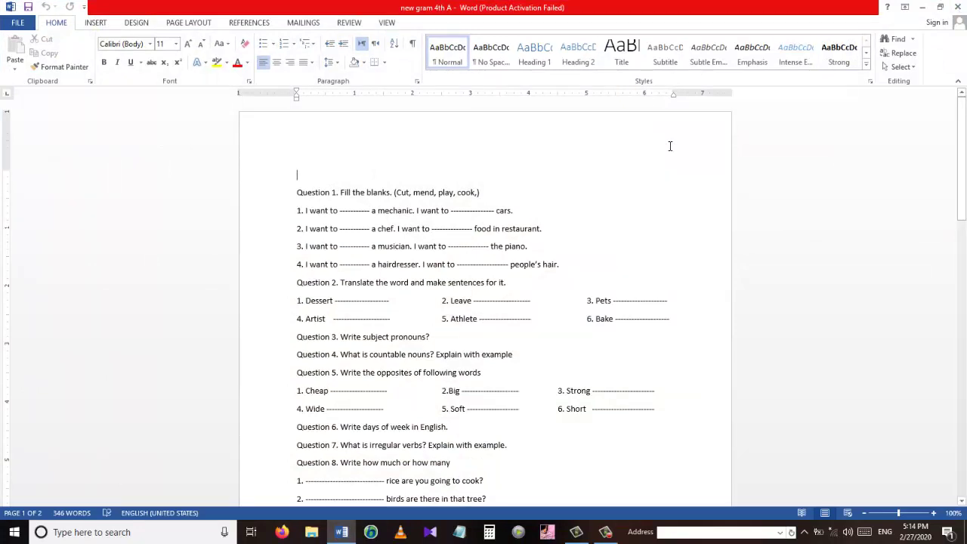
# - Look at the available new-document templates, return to the Grammar document, and create a new blank document
pyautogui.hotkey('ctrl', 'n')
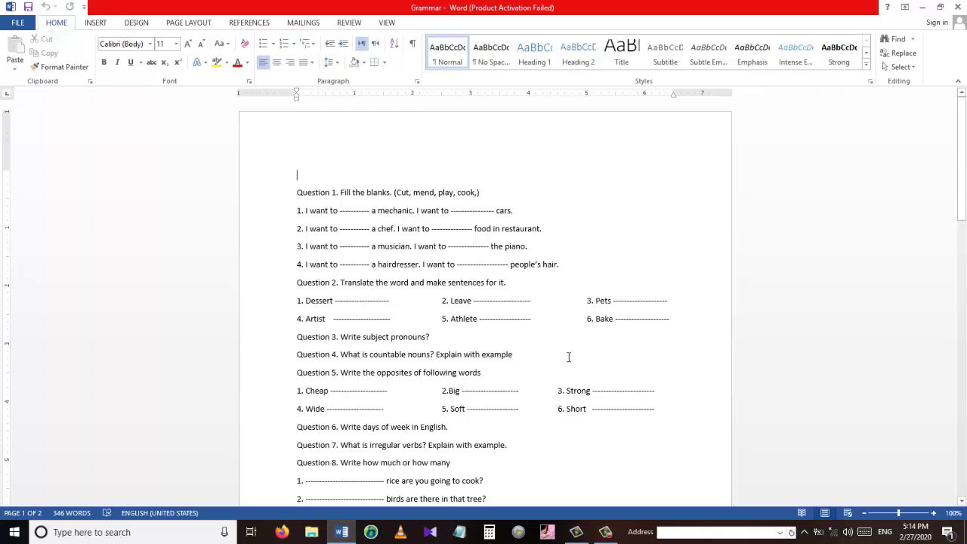
pyautogui.click(21, 24)
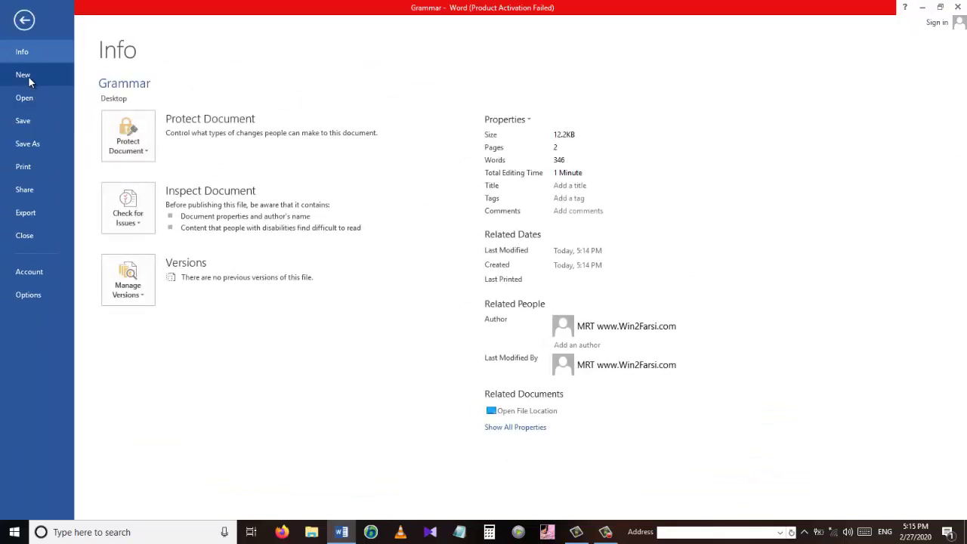
pyautogui.click(24, 74)
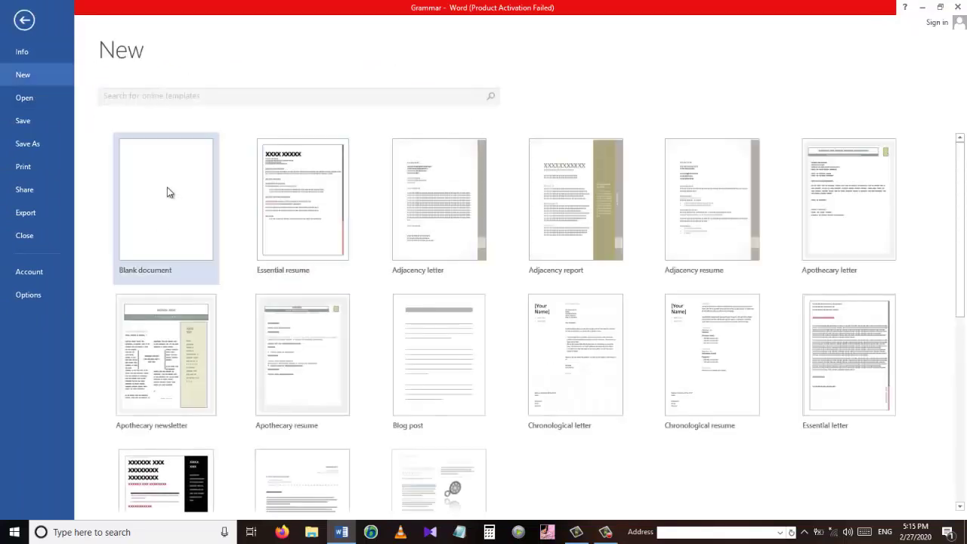
pyautogui.hotkey('ctrl', 'n')
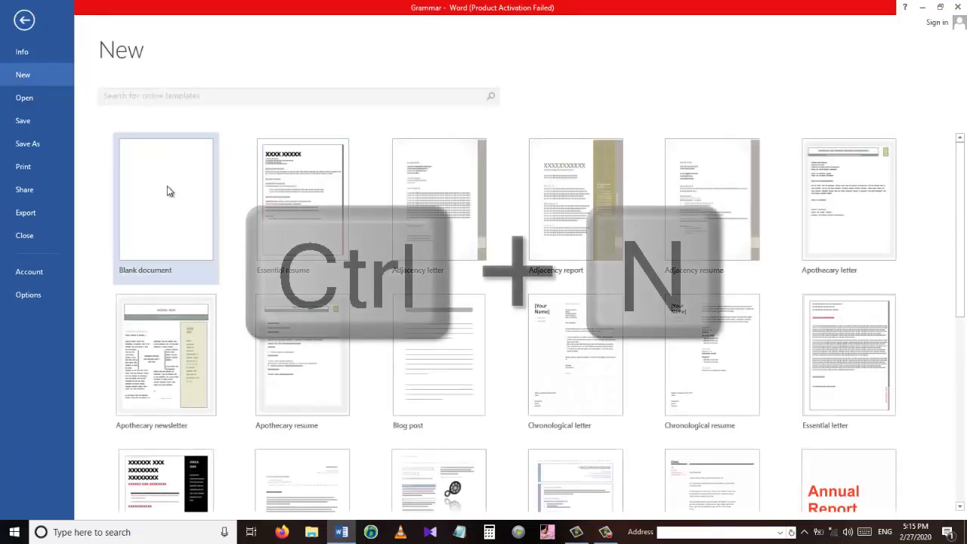
pyautogui.click(25, 21)
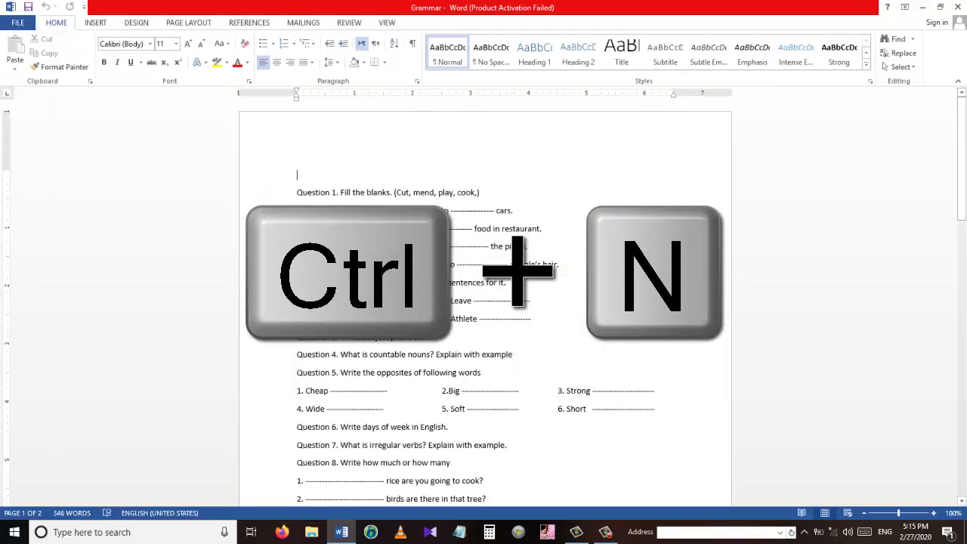
pyautogui.hotkey('ctrl', 'n')
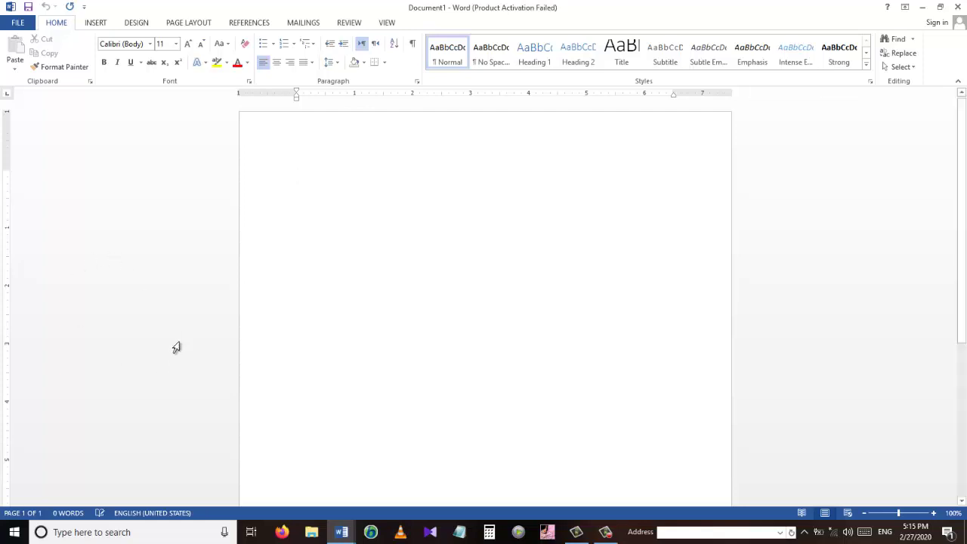
# - Open the Grammar document stored on the Desktop from the recent documents
pyautogui.hotkey('ctrl', 'o')
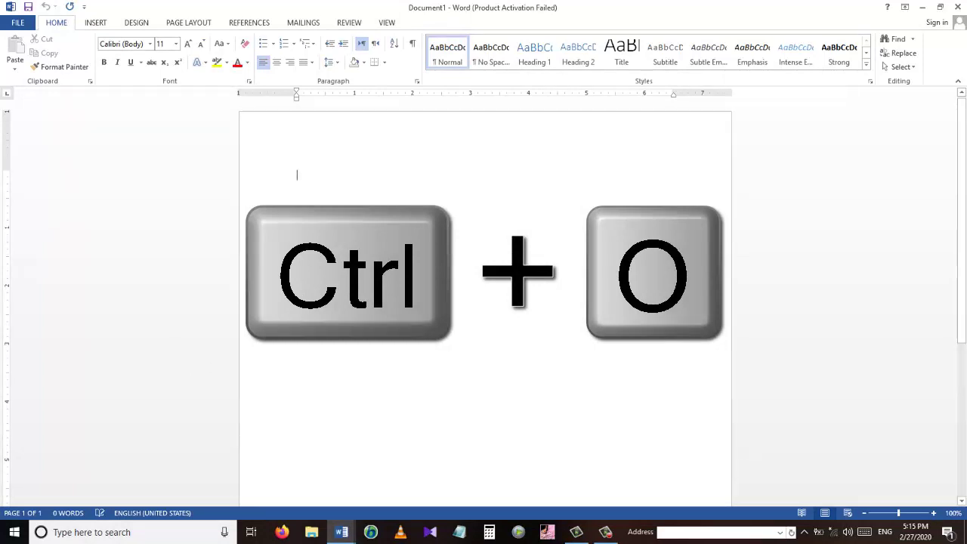
pyautogui.click(21, 24)
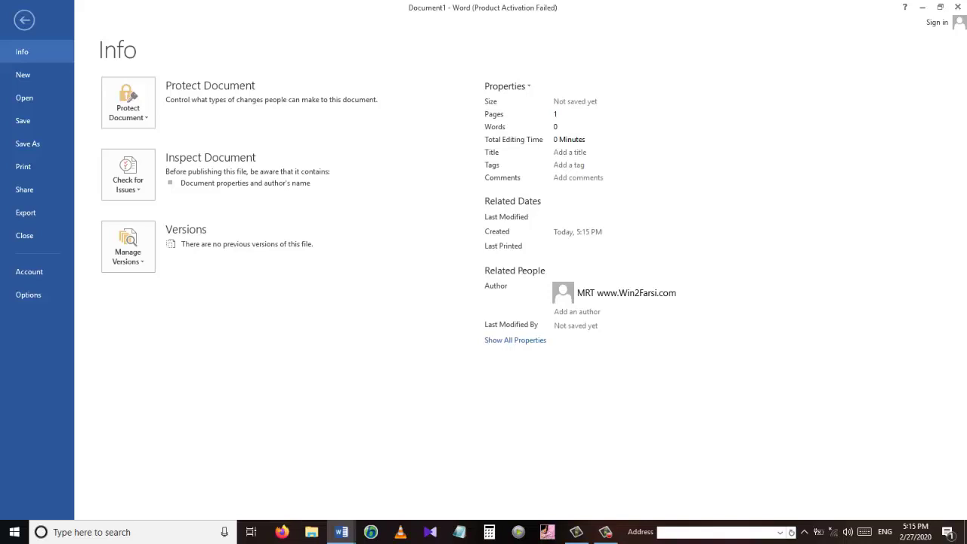
pyautogui.click(30, 99)
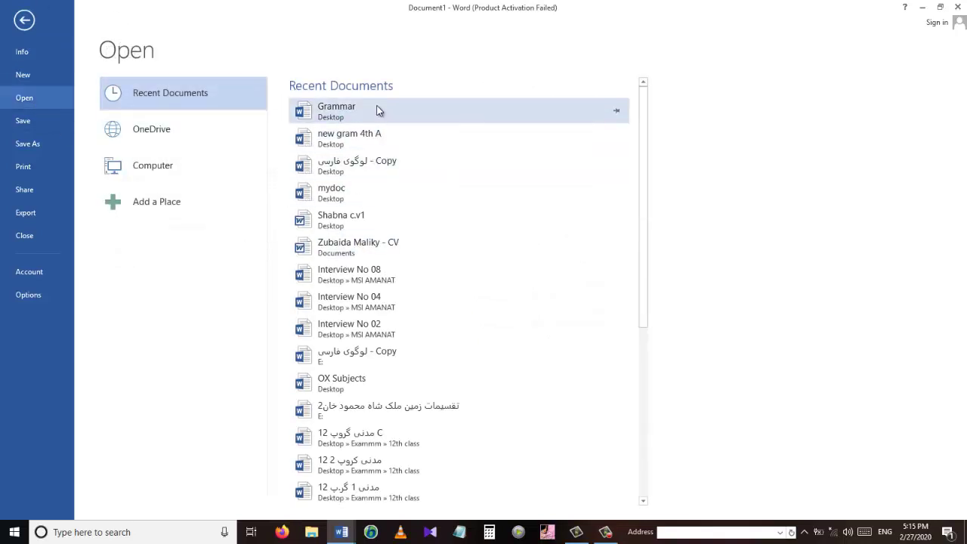
pyautogui.click(24, 20)
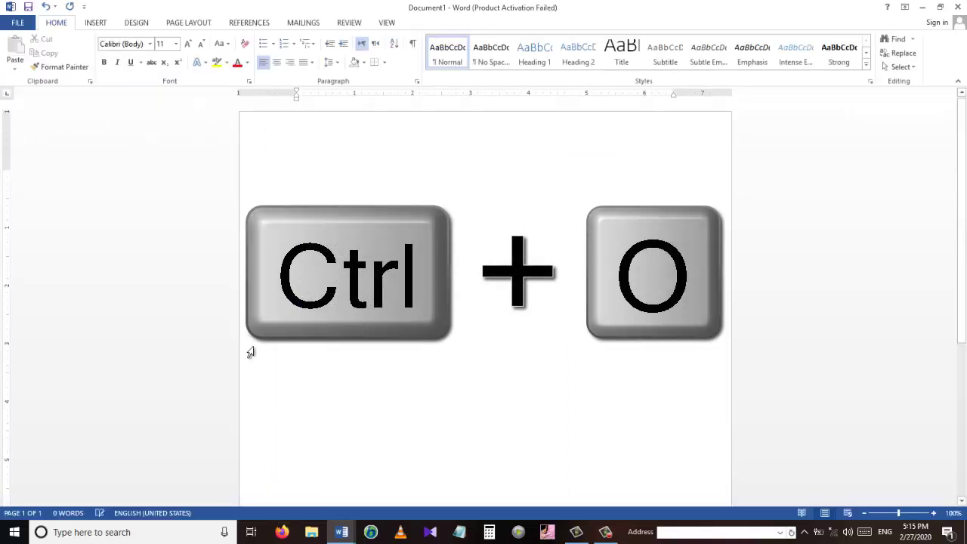
pyautogui.hotkey('ctrl', 'o')
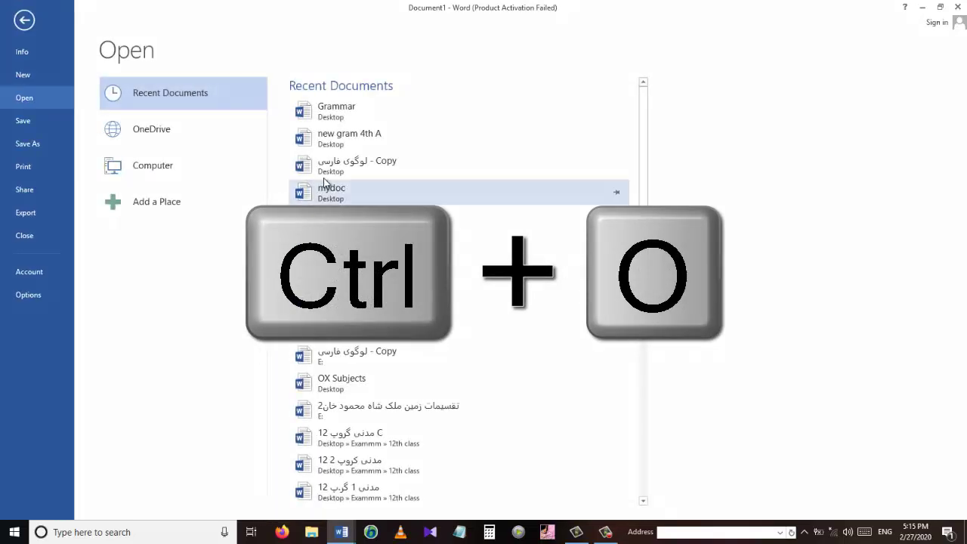
pyautogui.click(348, 117)
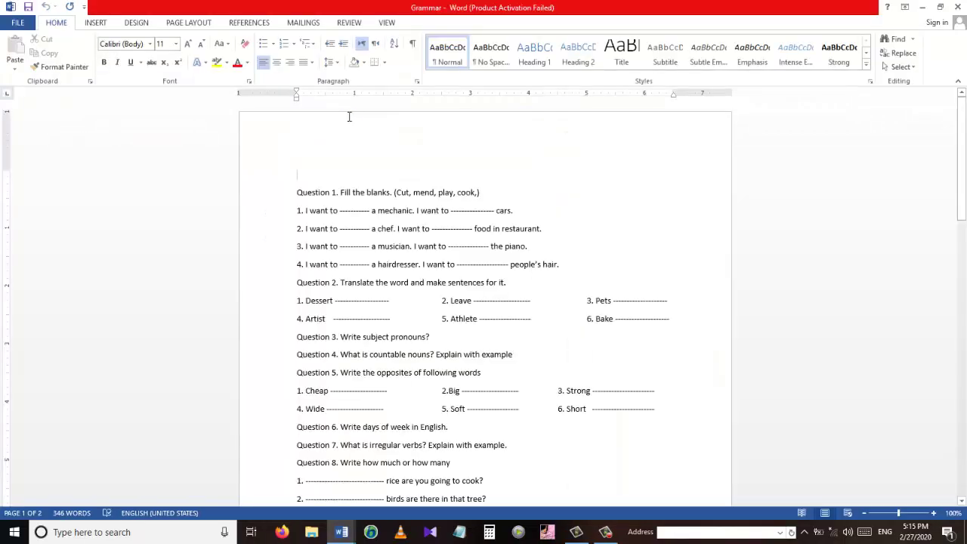
# - Save the Grammar document under its existing name and return to its text
pyautogui.click(23, 24)
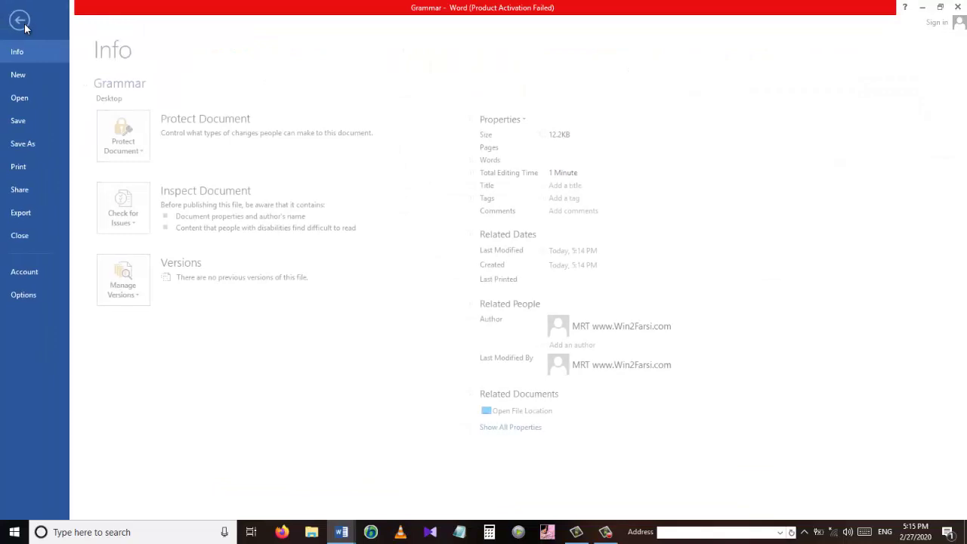
pyautogui.hotkey('ctrl', 's')
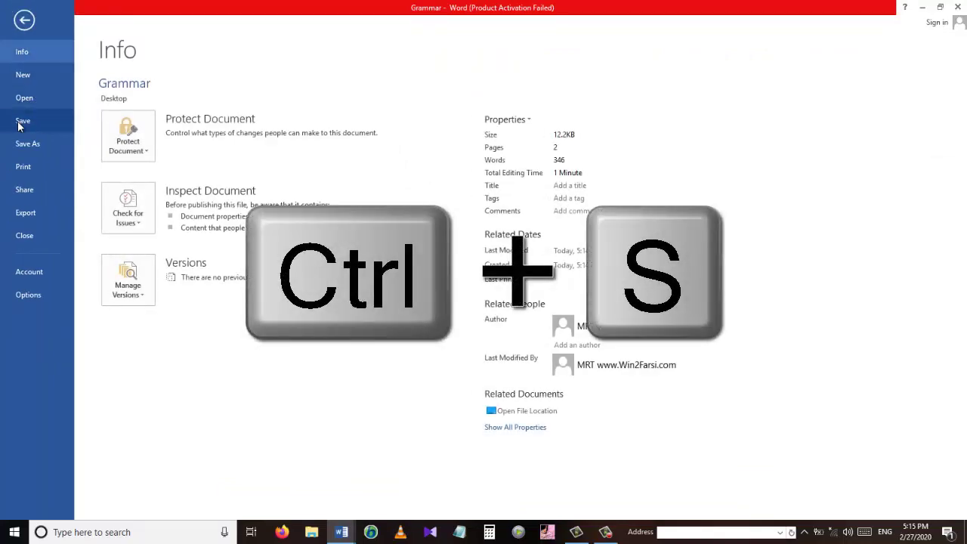
pyautogui.click(23, 18)
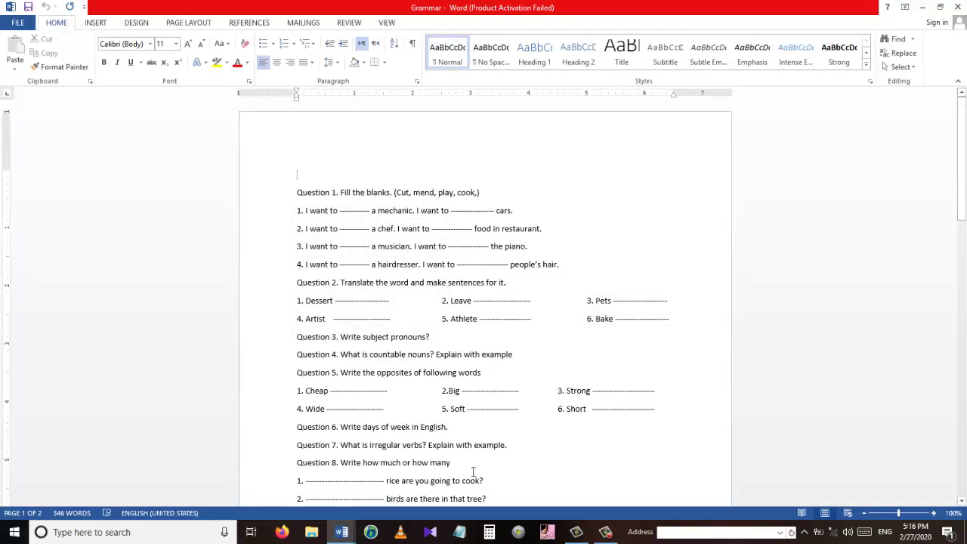
# - Switch to the blank document Document1 and enter the text "Welcome to Information Technology"
pyautogui.click(341, 533)
pyautogui.click(401, 495)
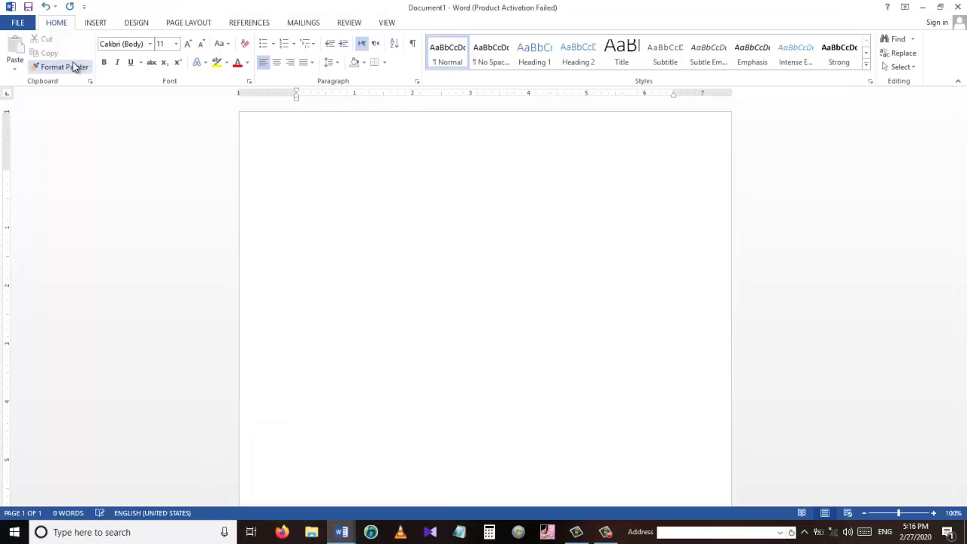
pyautogui.write('Welcome to ')
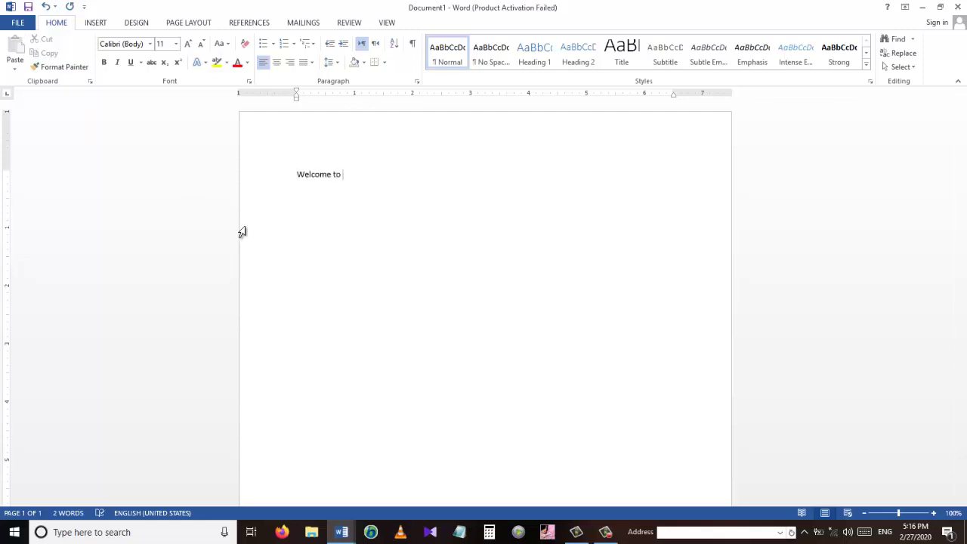
pyautogui.write('Information Technology')
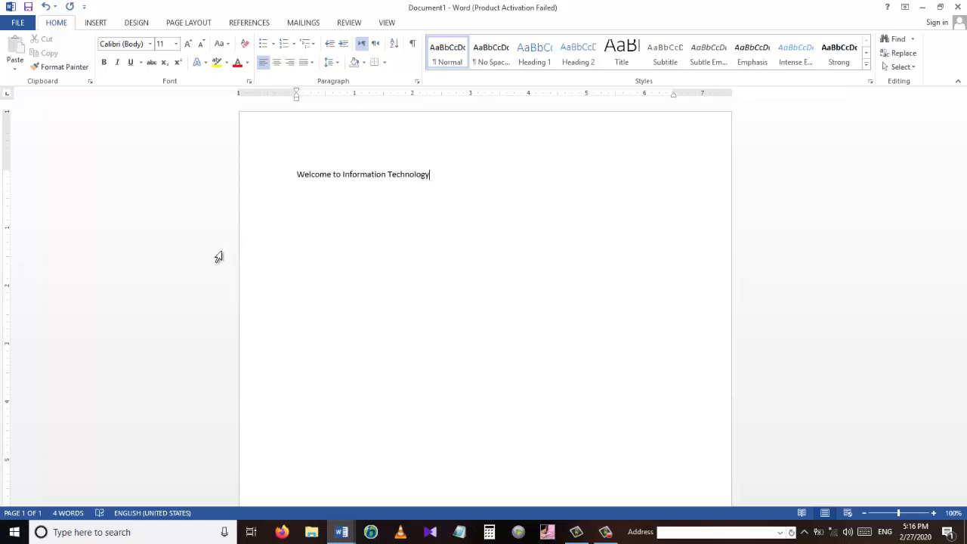
# - Save the new document to the Desktop as a Word document named "Welcome to Information Technology"
pyautogui.click(15, 23)
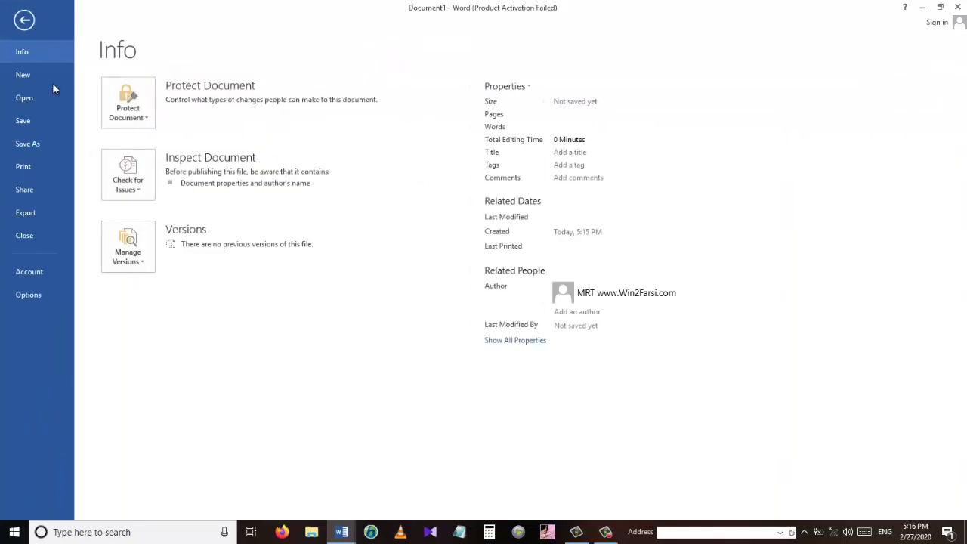
pyautogui.click(23, 19)
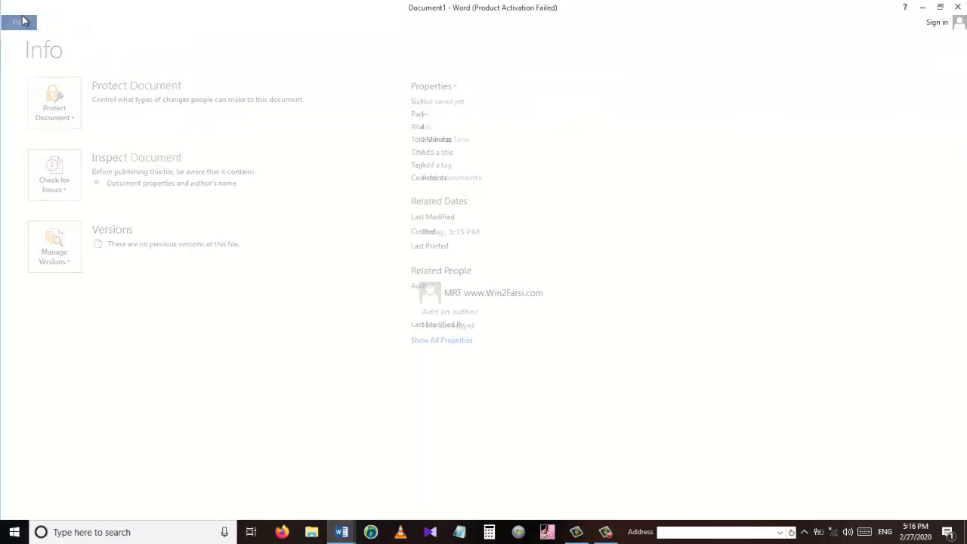
pyautogui.hotkey('ctrl', 's')
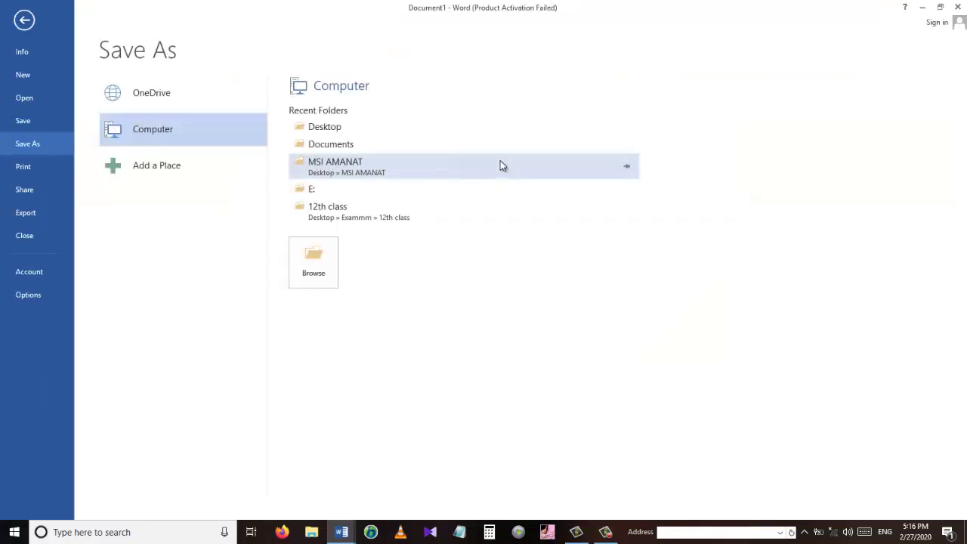
pyautogui.click(334, 128)
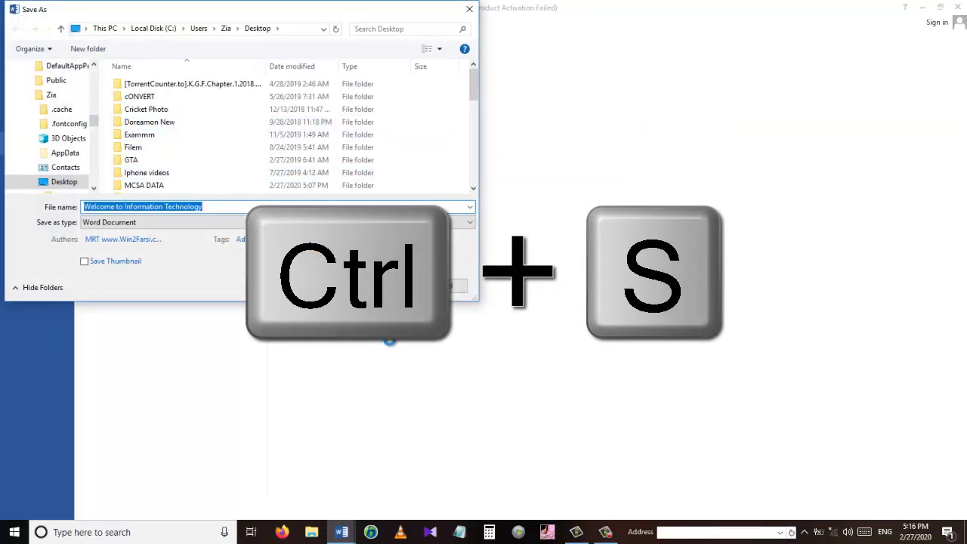
pyautogui.press('Return')
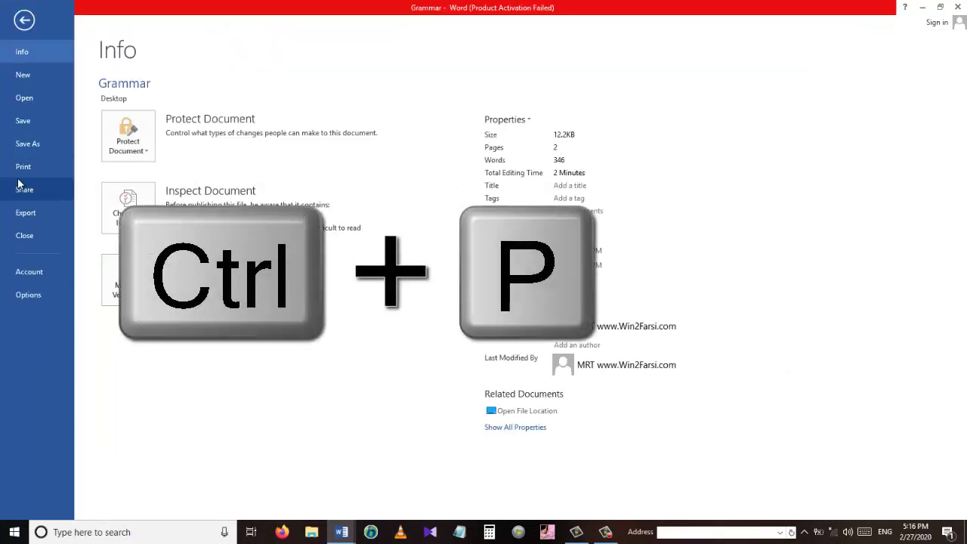
# - Examine the print settings, page preview and available printers for the Grammar document, then return to its text
pyautogui.click(24, 20)
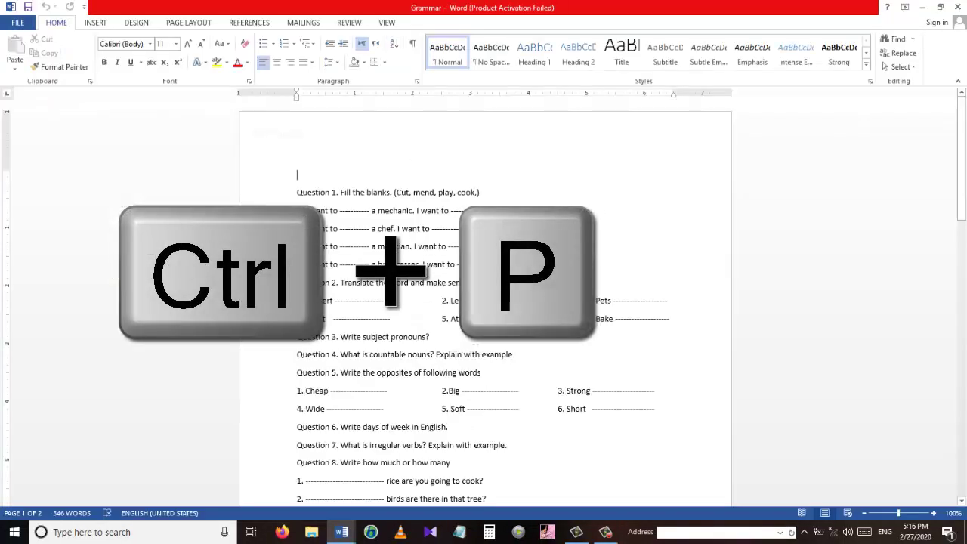
pyautogui.hotkey('ctrl', 'p')
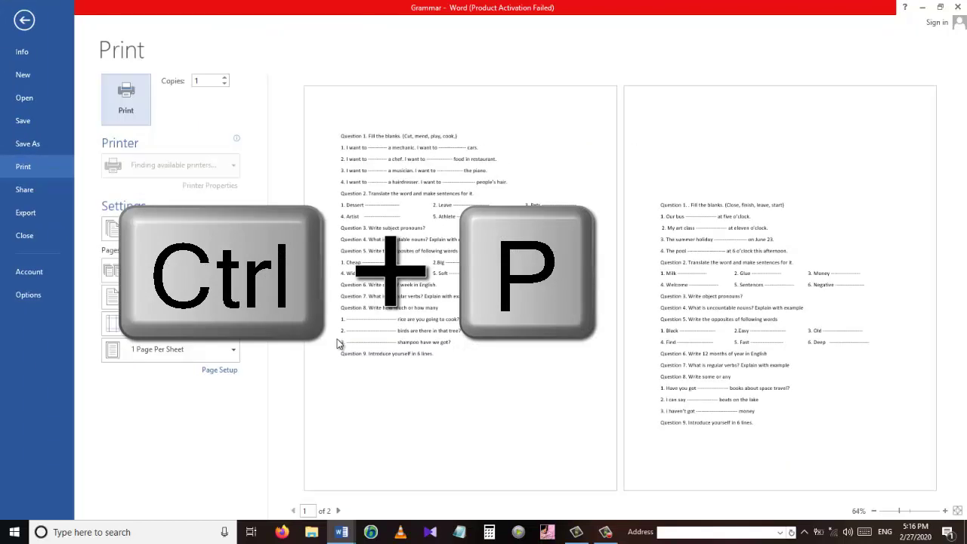
pyautogui.click(205, 174)
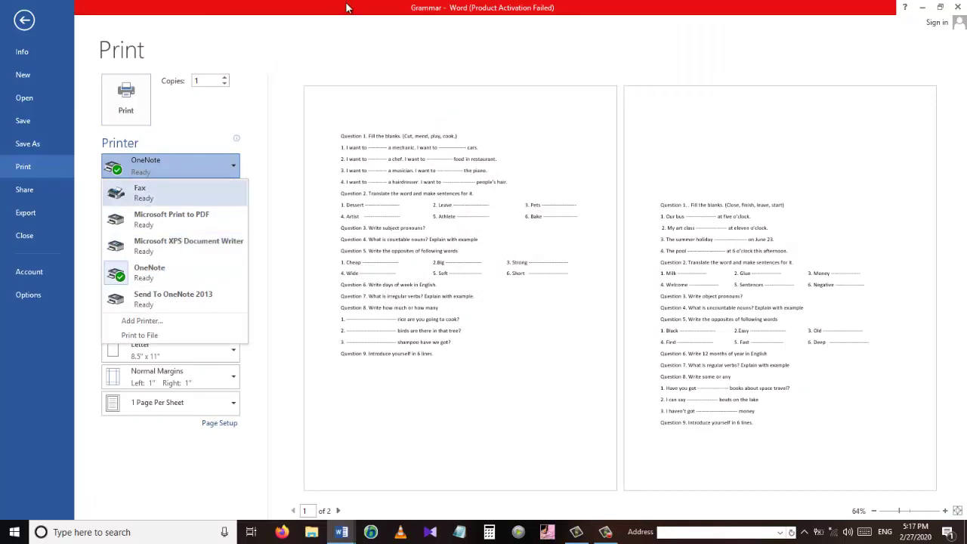
pyautogui.click(312, 209)
pyautogui.click(25, 21)
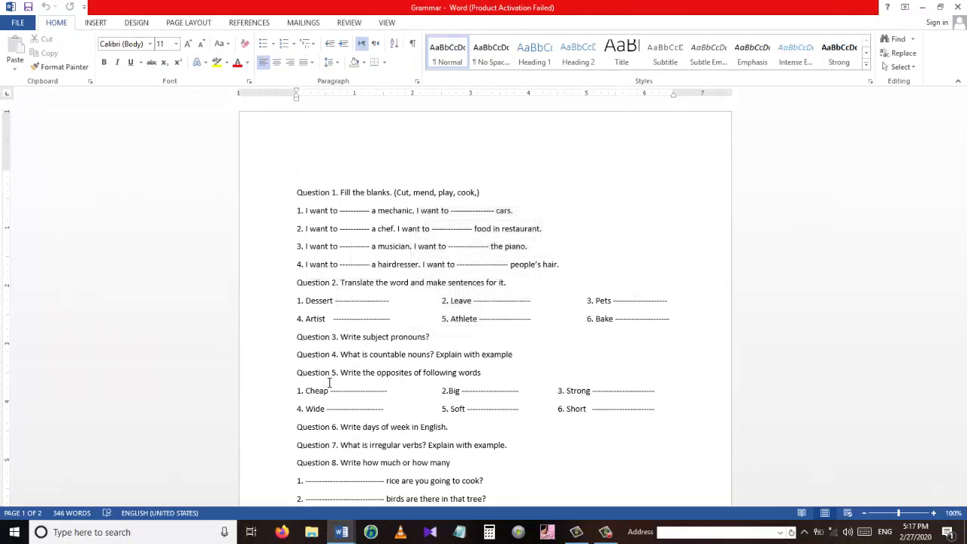
# - Examine the sharing options for the Grammar document using keyboard access, then return to its text
pyautogui.press('alt')
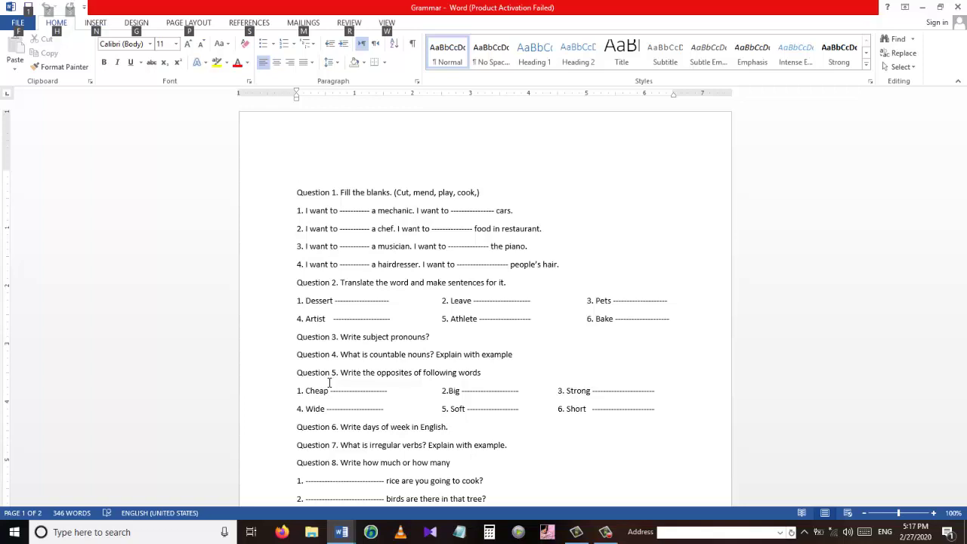
pyautogui.press('f')
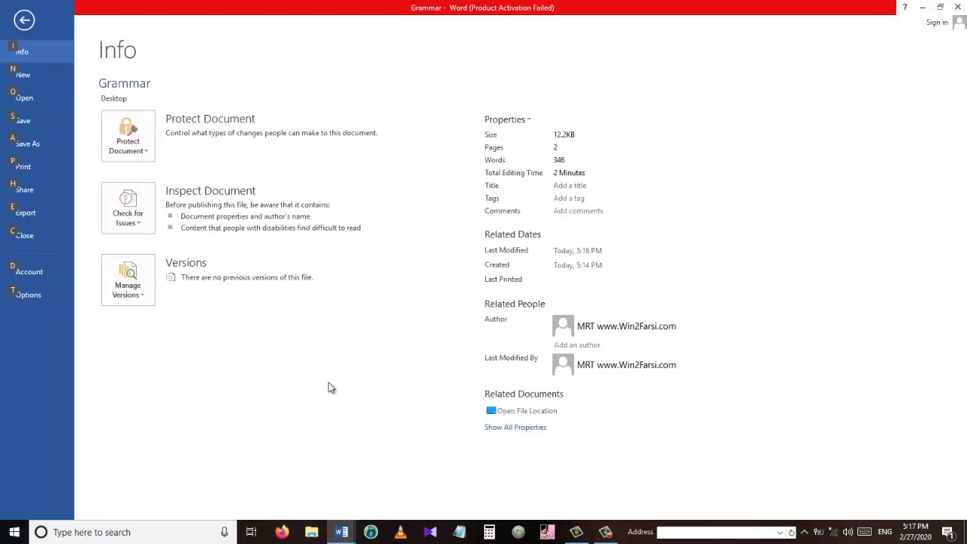
pyautogui.press('h')
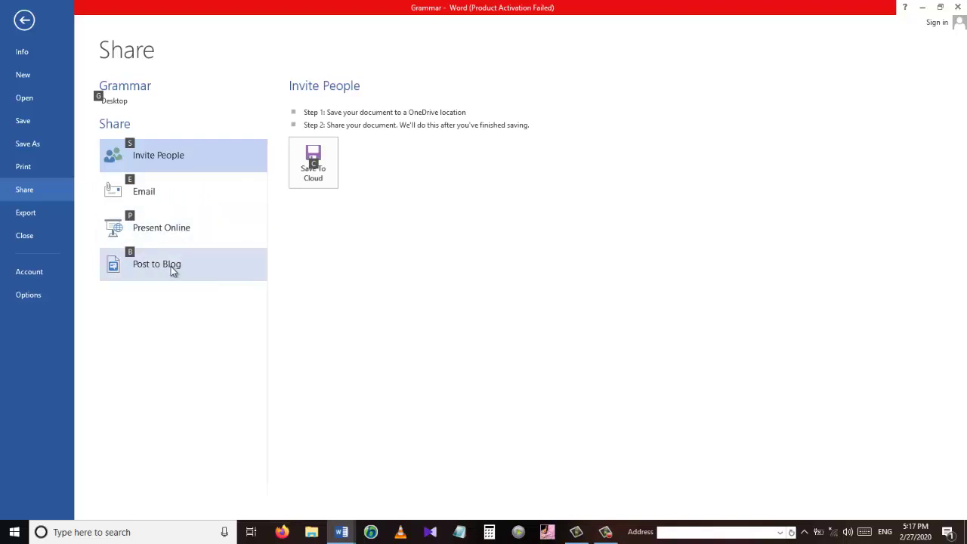
pyautogui.click(24, 23)
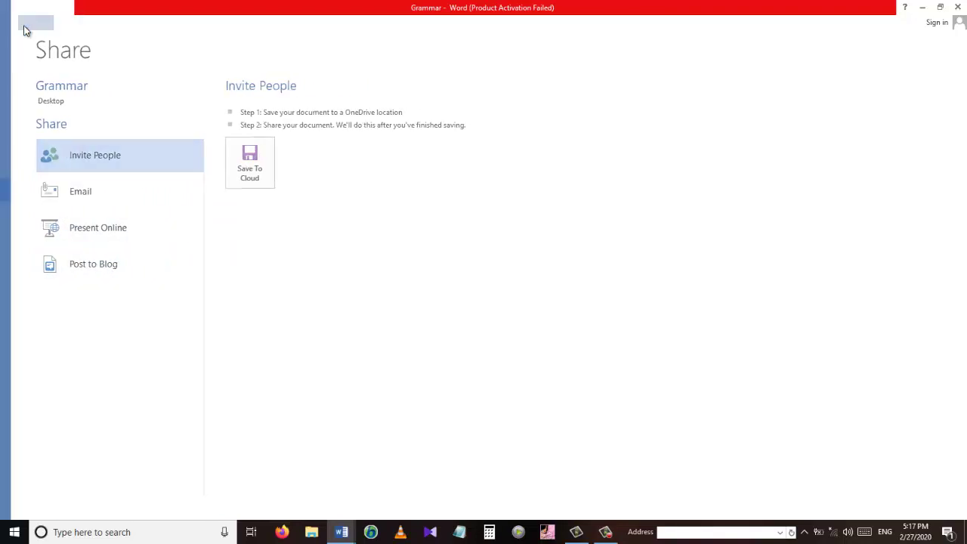
# - Examine the export options for the Grammar document using keyboard access, and return to its text
pyautogui.press('alt')
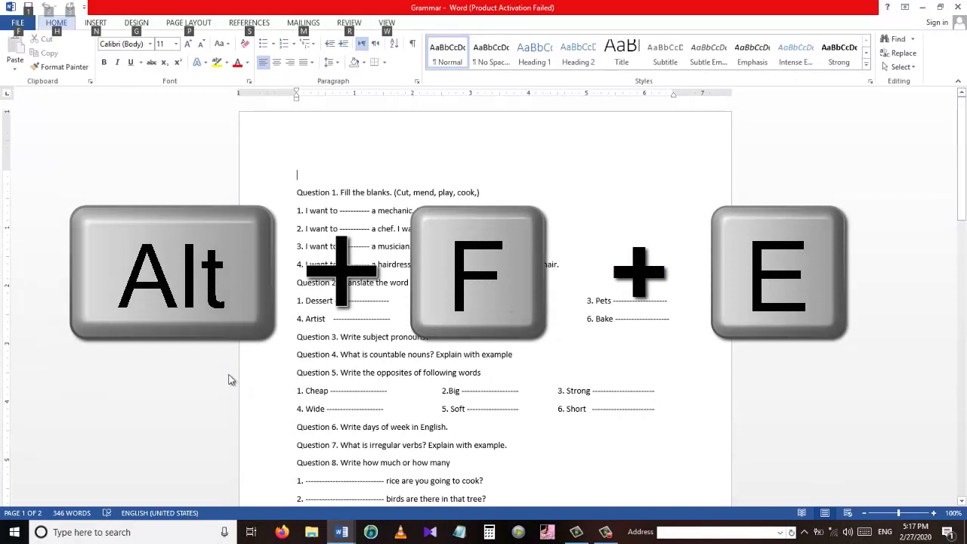
pyautogui.press('f')
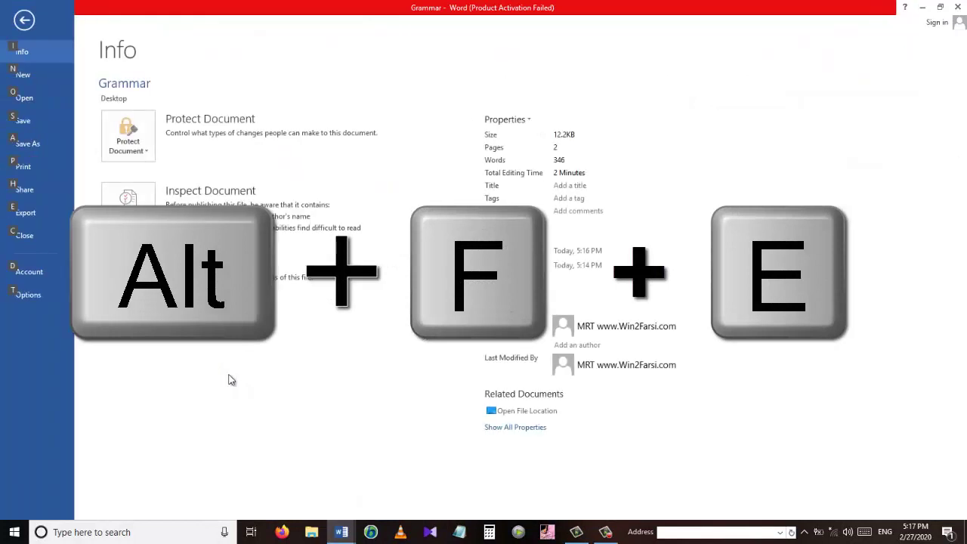
pyautogui.press('e')
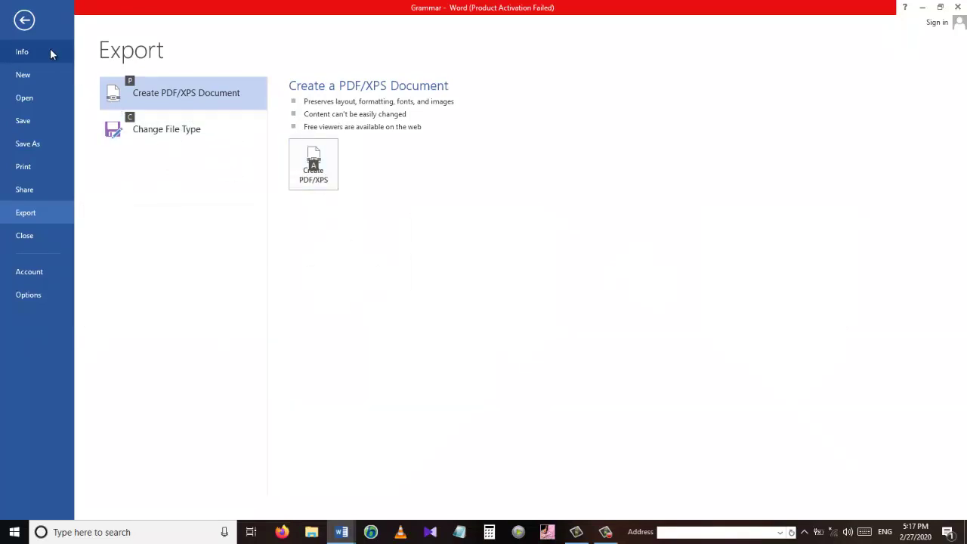
pyautogui.click(28, 29)
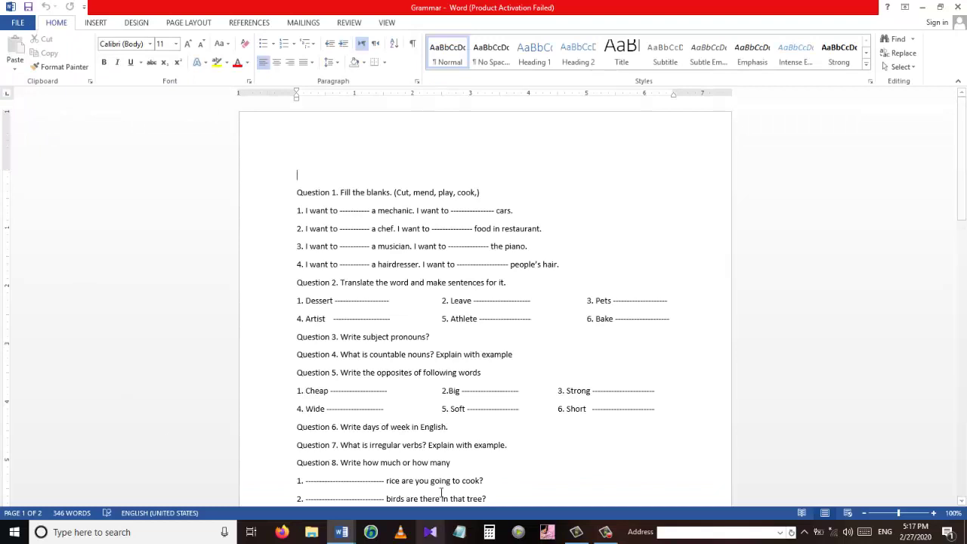
# - Move the "Question 1. Fill the blanks." line from the Grammar document to the end of the Welcome to Information Technology document
pyautogui.moveTo(484, 192); pyautogui.dragTo(278, 198)
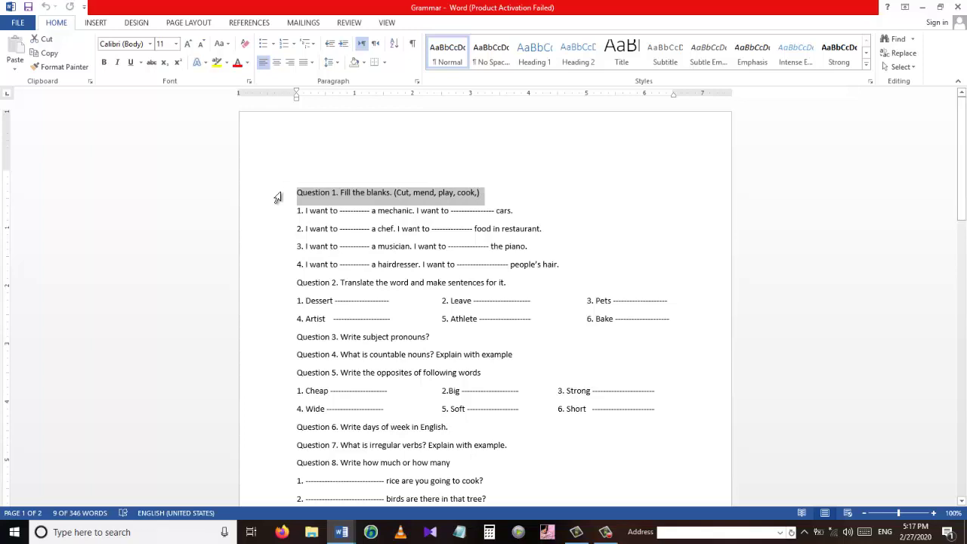
pyautogui.hotkey('ctrl', 'x')
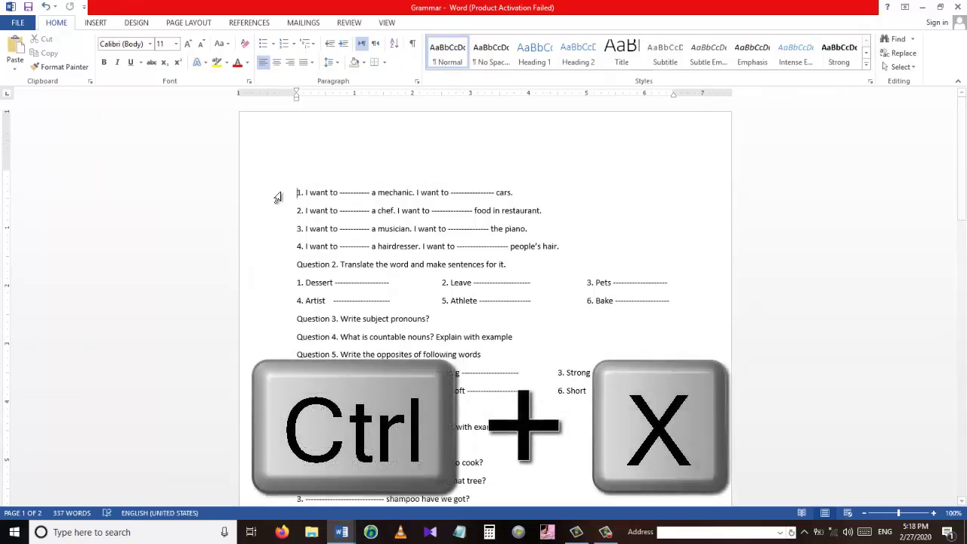
pyautogui.hotkey('alt', 'Tab')
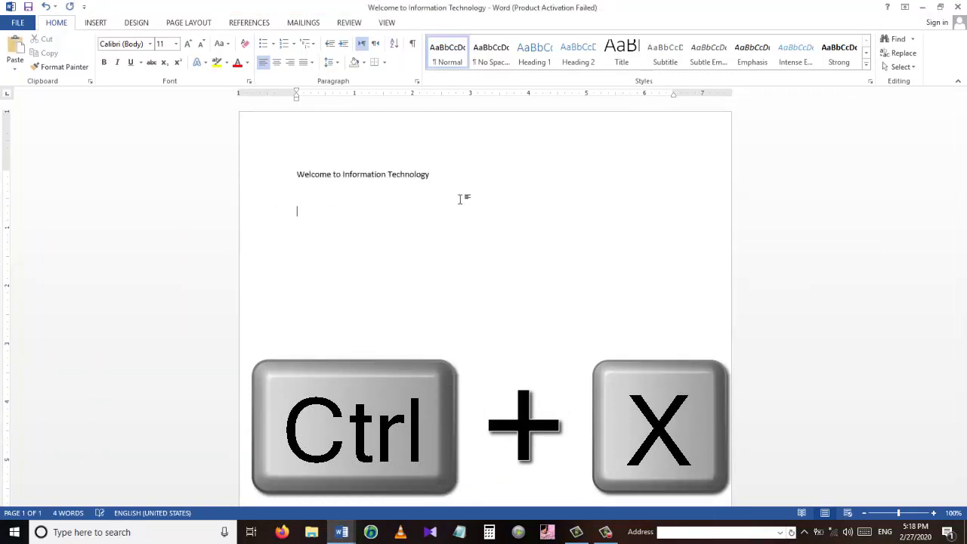
pyautogui.hotkey('ctrl', 'v')
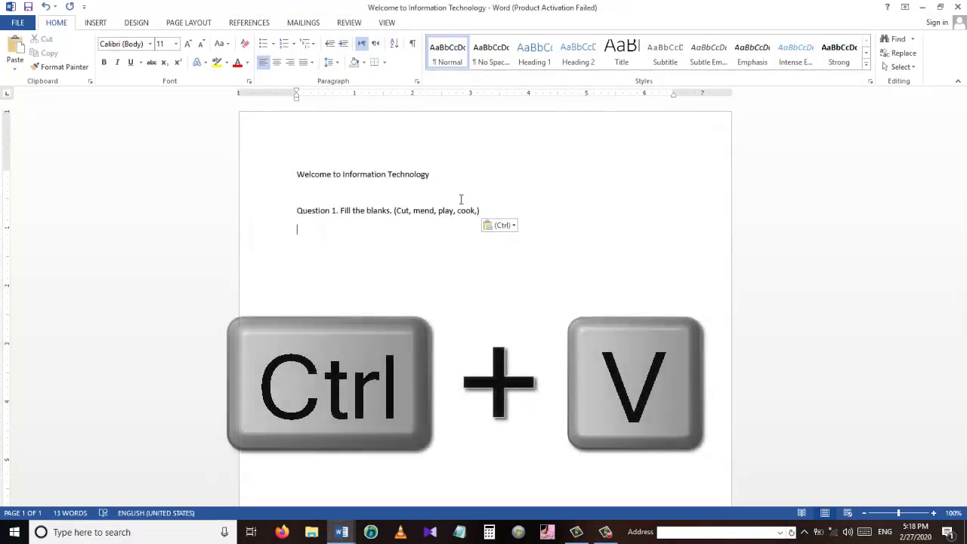
# - Copy the first "I want to" mechanic sentence from the Grammar document into the Welcome to Information Technology document
pyautogui.hotkey('alt', 'Tab')
pyautogui.tripleClick(426, 194)
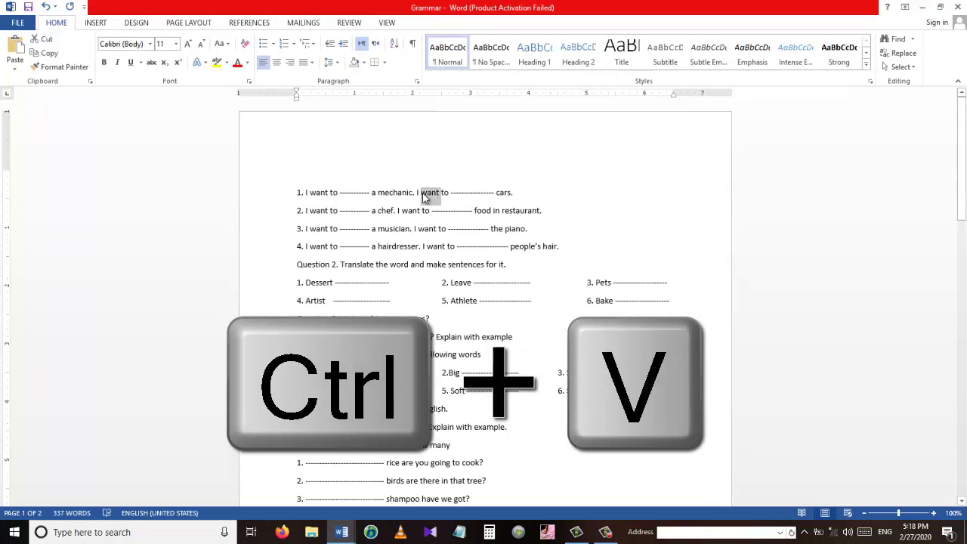
pyautogui.hotkey('ctrl', 'c')
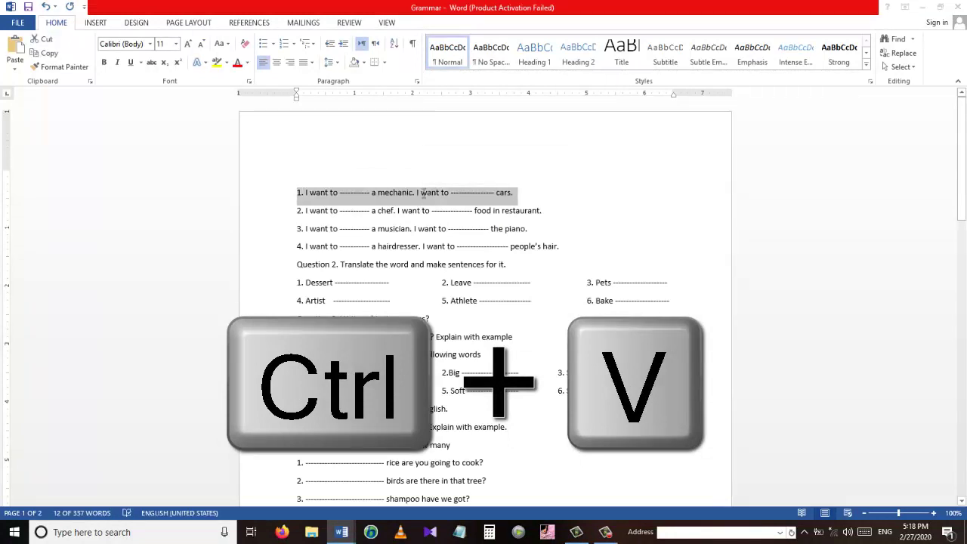
pyautogui.hotkey('alt', 'Tab')
pyautogui.hotkey('ctrl', 'v')
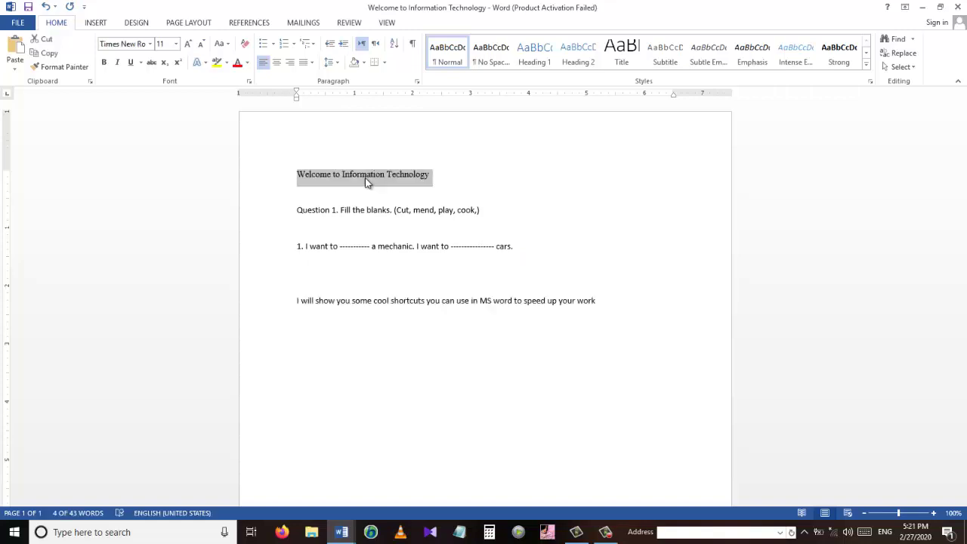
# - Copy the formatting of the "Welcome to Information Technology" line onto the "I will show you some cool shortcuts" sentence
pyautogui.hotkey('ctrl', 'shift', 'c')
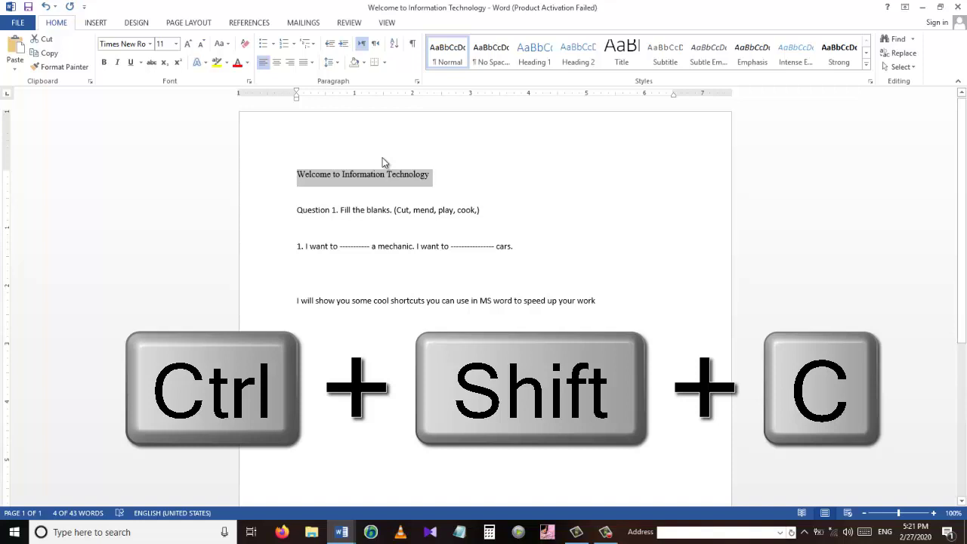
pyautogui.click(370, 300)
pyautogui.doubleClick(371, 300)
pyautogui.click(372, 303)
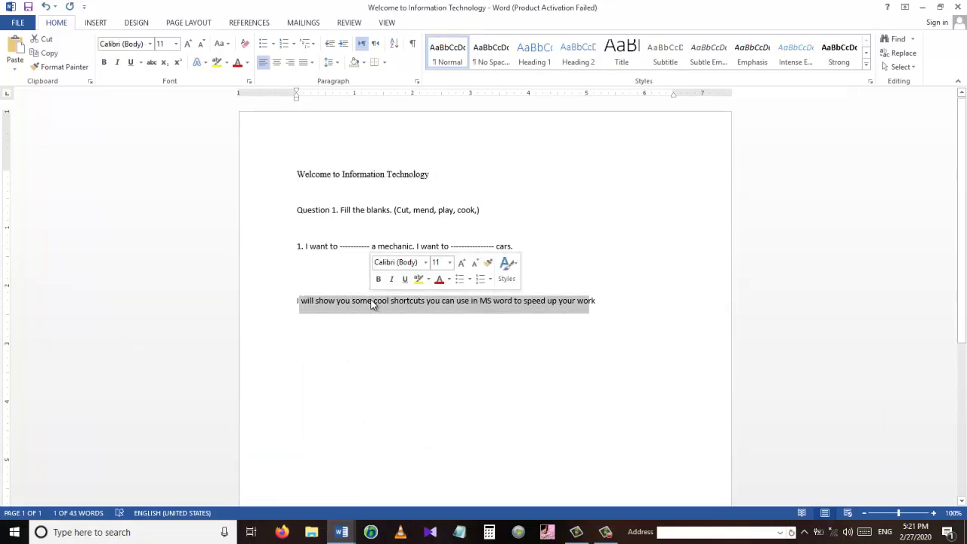
pyautogui.hotkey('ctrl', 'shift', 'v')
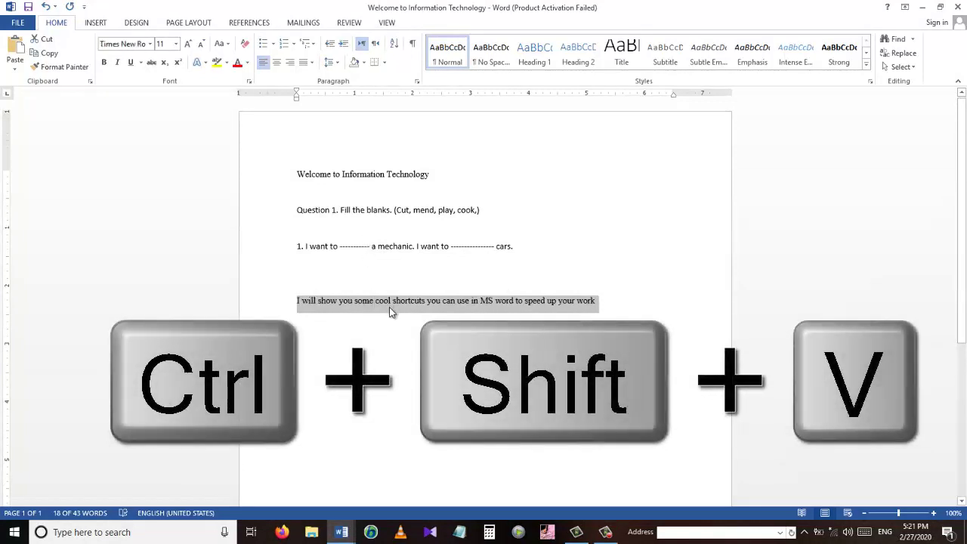
pyautogui.click(380, 305)
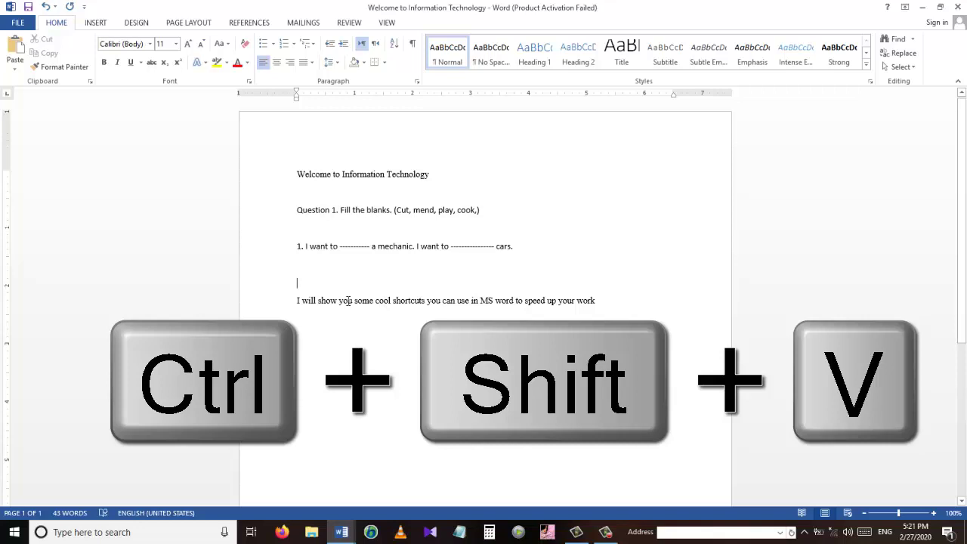
pyautogui.click(339, 174)
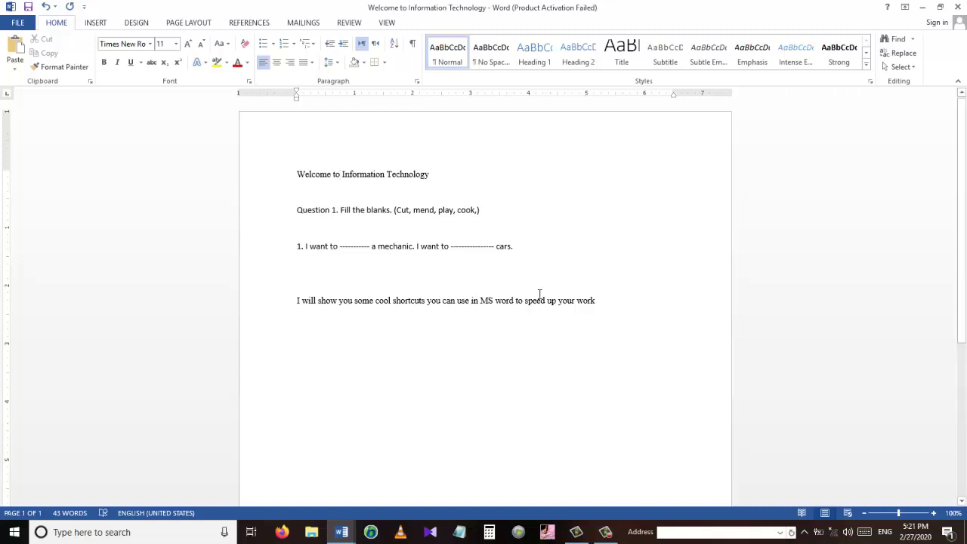
# - Delete "MS word to speed up your work" from the end of the last sentence, undoing and redoing the deletion once
pyautogui.click(600, 300)
pyautogui.press('Delete')
pyautogui.moveTo(590, 300); pyautogui.dragTo(480, 302)
pyautogui.press('Delete')
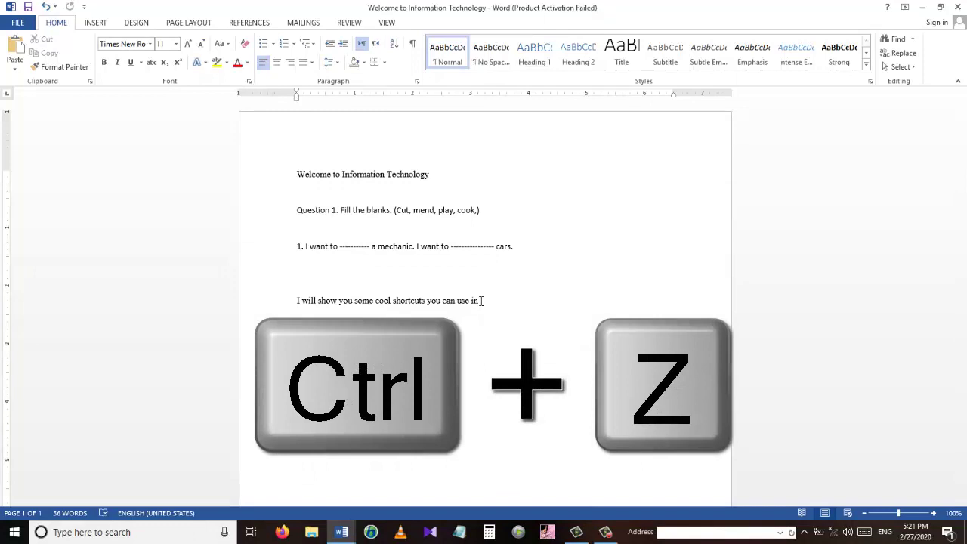
pyautogui.hotkey('ctrl', 'z')
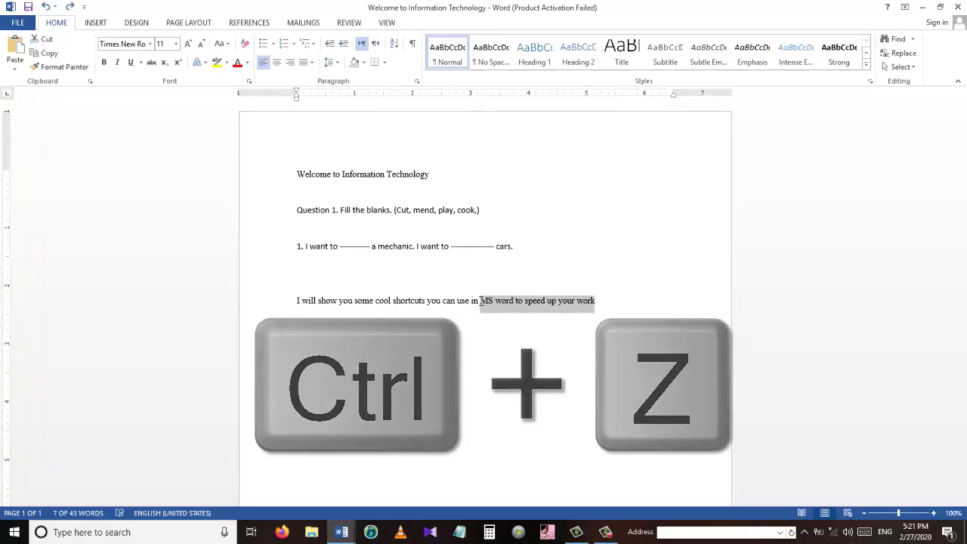
pyautogui.hotkey('ctrl', 'y')
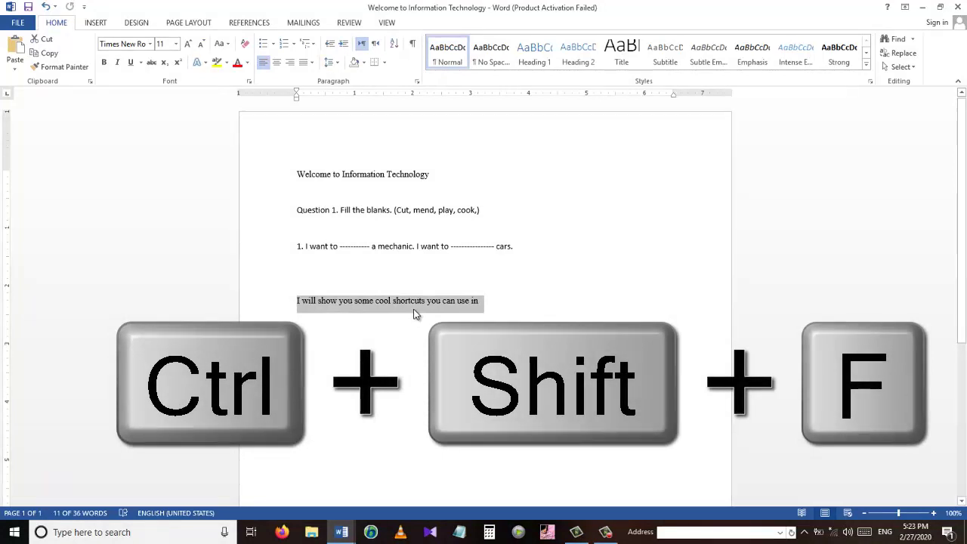
# - Set the font style of the "I will show you some cool shortcuts" sentence to Bold through the Font dialog
pyautogui.hotkey('ctrl', 'shift', 'f')
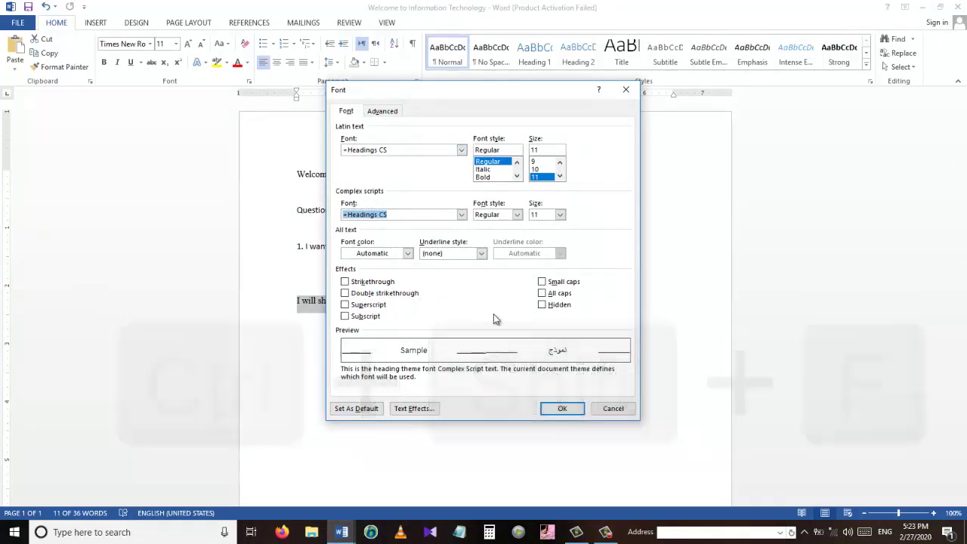
pyautogui.click(461, 150)
pyautogui.click(462, 150)
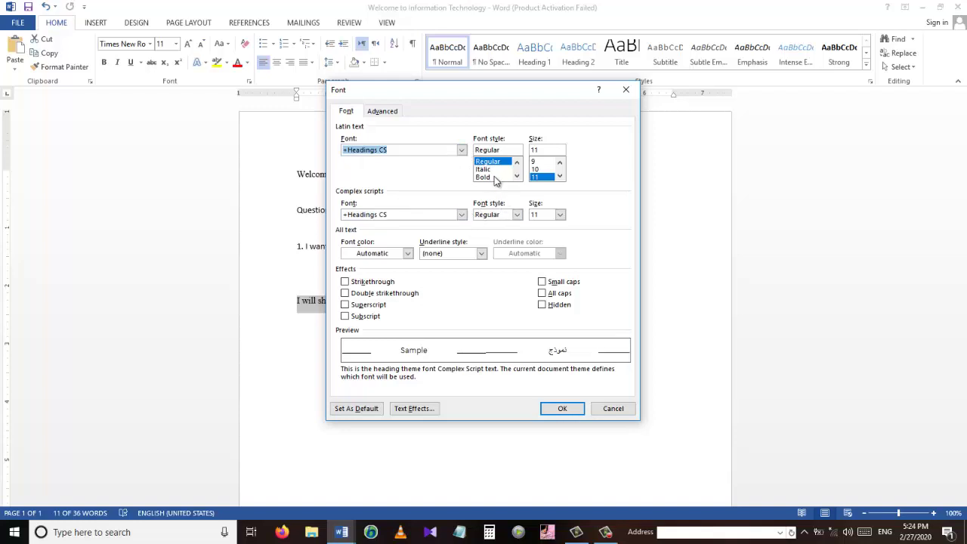
pyautogui.click(496, 179)
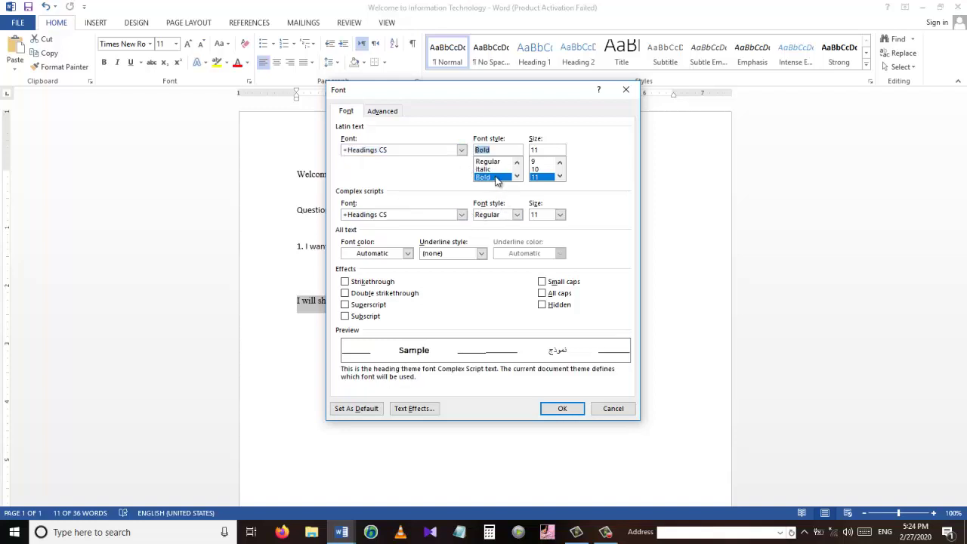
pyautogui.click(560, 409)
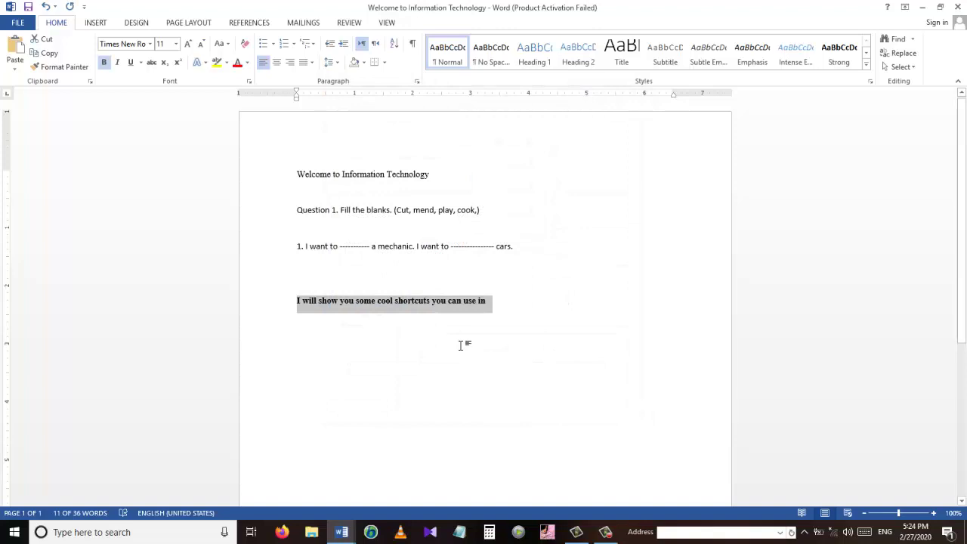
# - Turn bold off and on again for the selected shortcuts sentence, and make it italic
pyautogui.hotkey('ctrl', 'b')
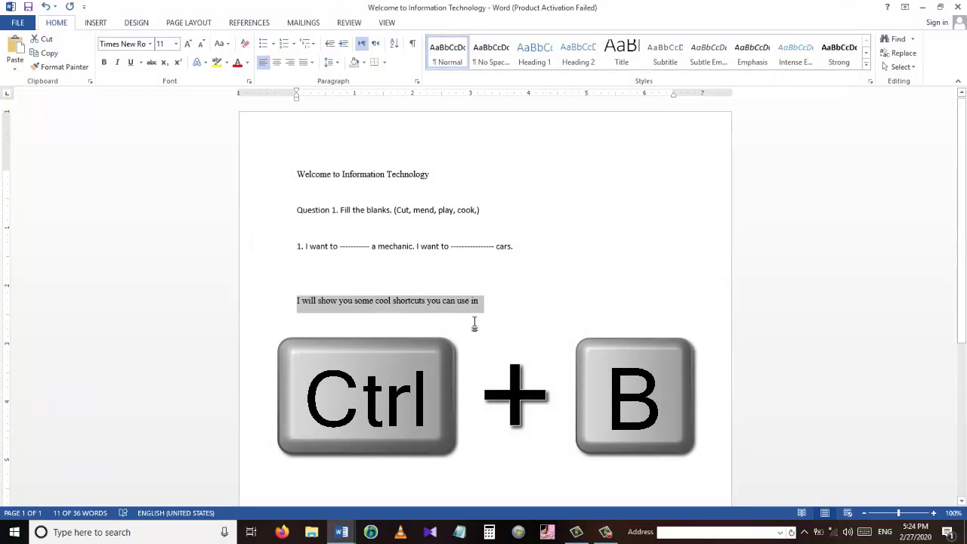
pyautogui.hotkey('ctrl', 'b')
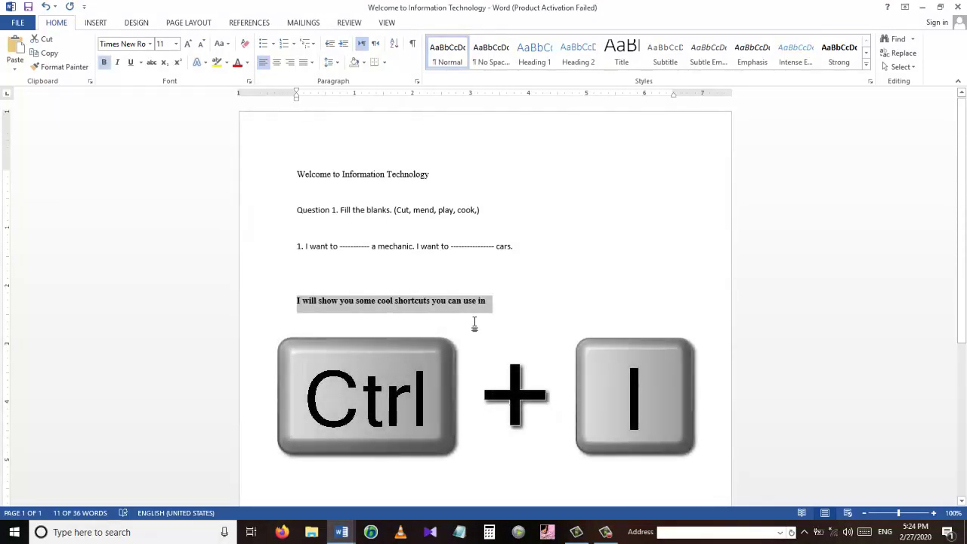
pyautogui.hotkey('ctrl', 'i')
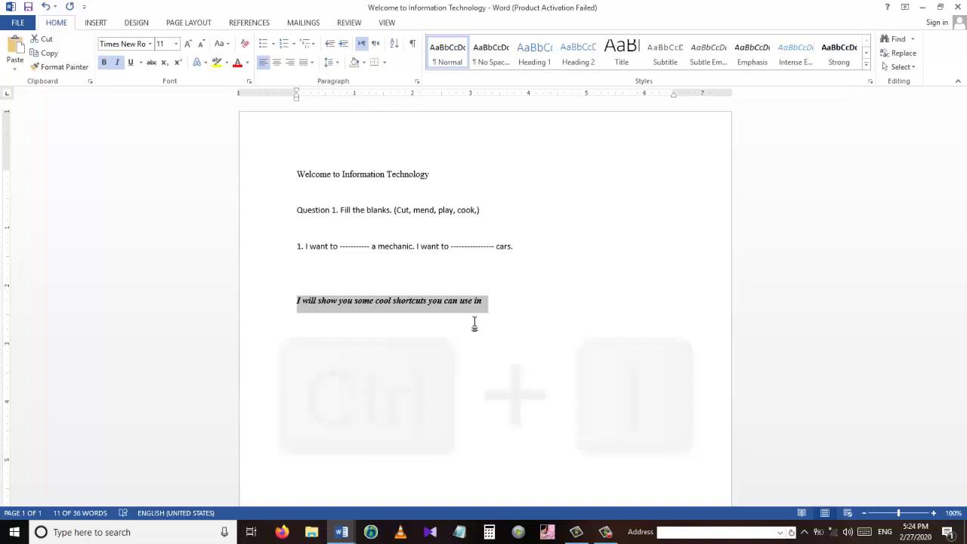
# - Replace the bold italic shortcuts sentence with three pasted copies of the "Welcome to Information Technology" line
pyautogui.press('BackSpace')
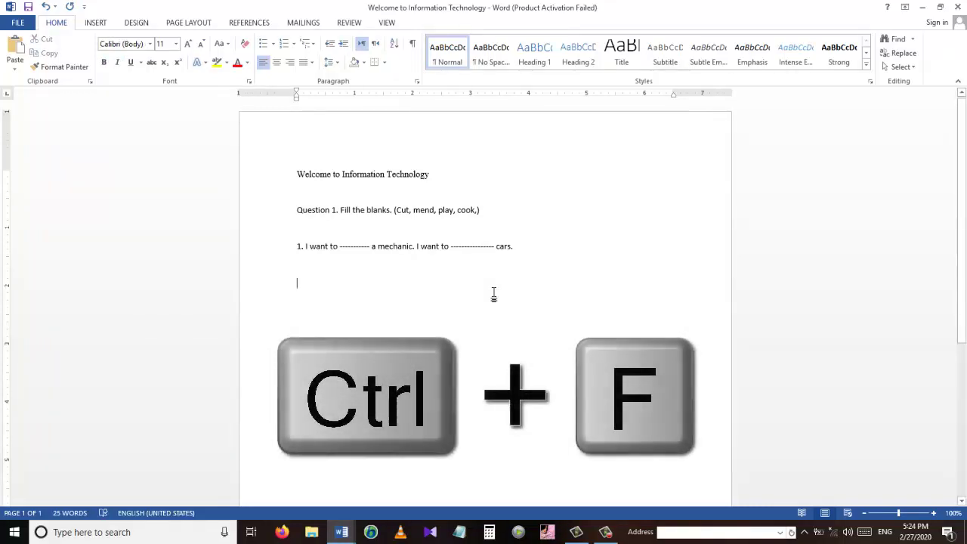
pyautogui.tripleClick(415, 174)
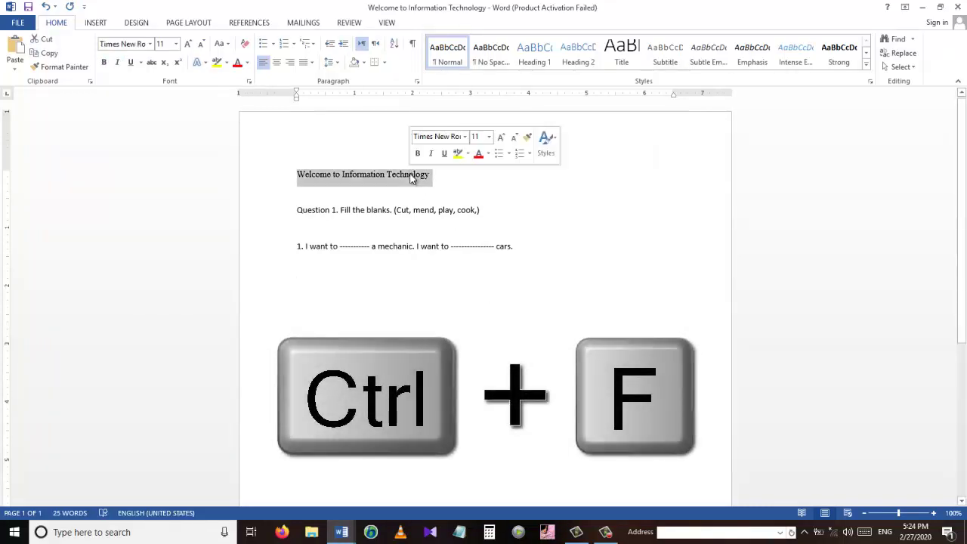
pyautogui.hotkey('ctrl', 'c')
pyautogui.click(361, 295)
pyautogui.hotkey('ctrl', 'v')
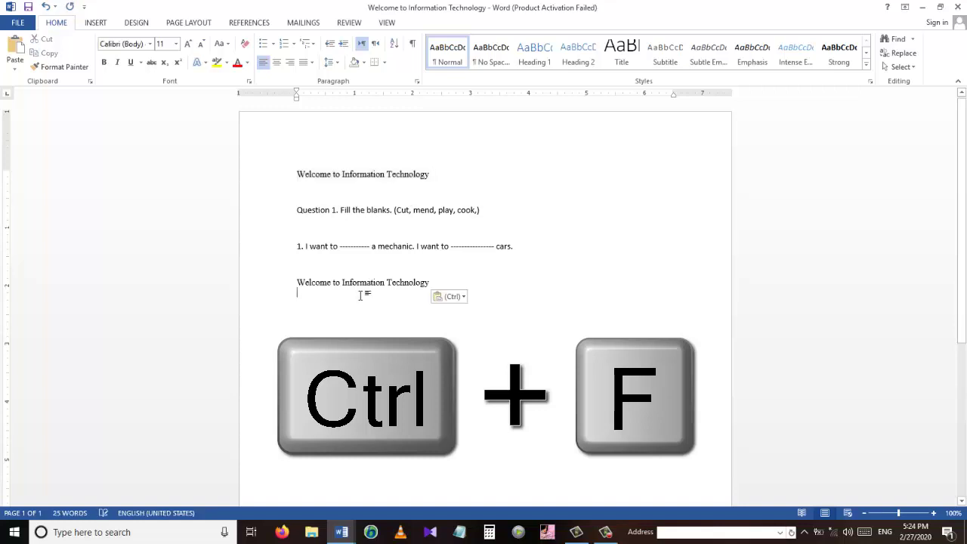
pyautogui.hotkey('ctrl', 'v')
pyautogui.hotkey('ctrl', 'v')
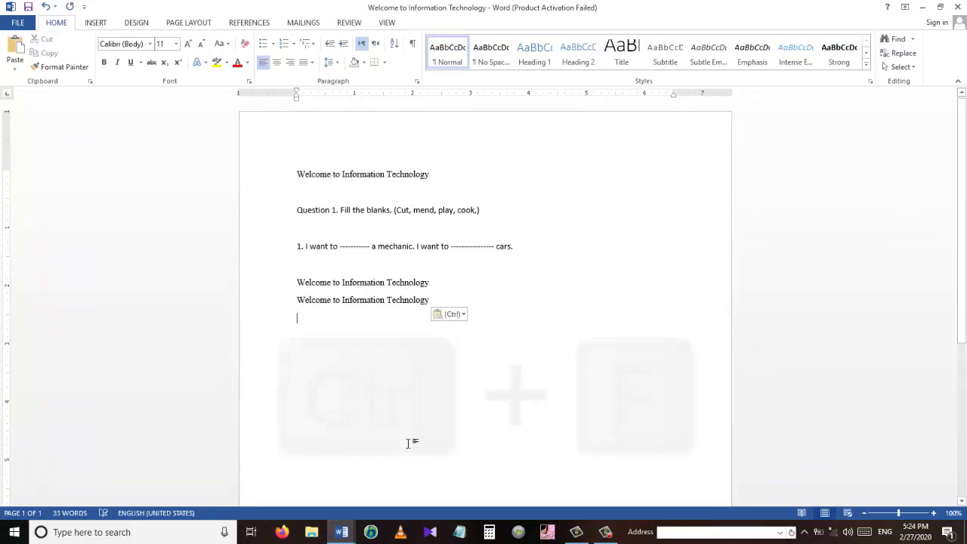
# - Add about eleven blank lines below the pasted copies and paste another "Welcome to Information Technology" line there
pyautogui.press('Return')
pyautogui.press('Return')
pyautogui.press('Return')
pyautogui.press('Return')
pyautogui.press('Return')
pyautogui.press('Return')
pyautogui.press('Return')
pyautogui.press('Return')
pyautogui.press('Return')
pyautogui.press('Return')
pyautogui.press('Return')
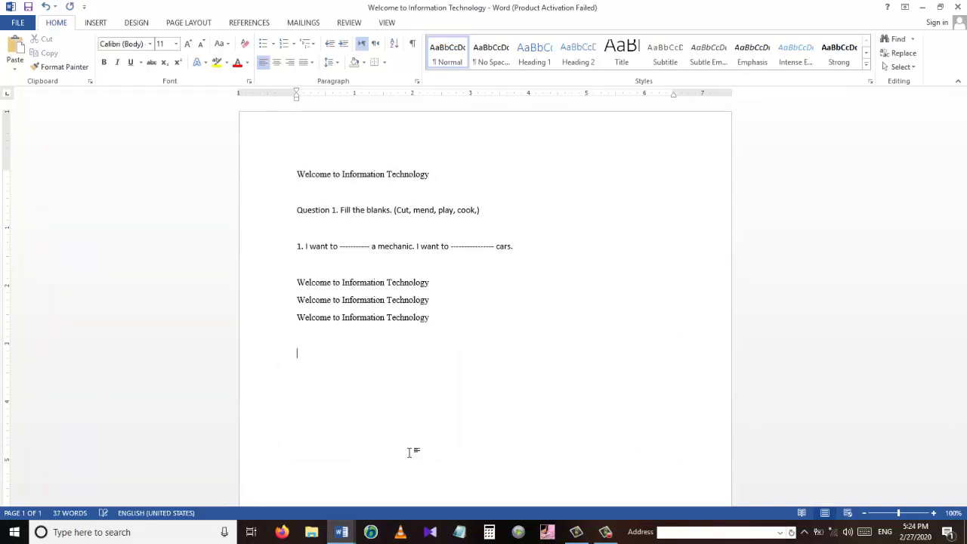
pyautogui.hotkey('ctrl', 'v')
# - Search the document for the word "Information" using Find
pyautogui.click(502, 159)
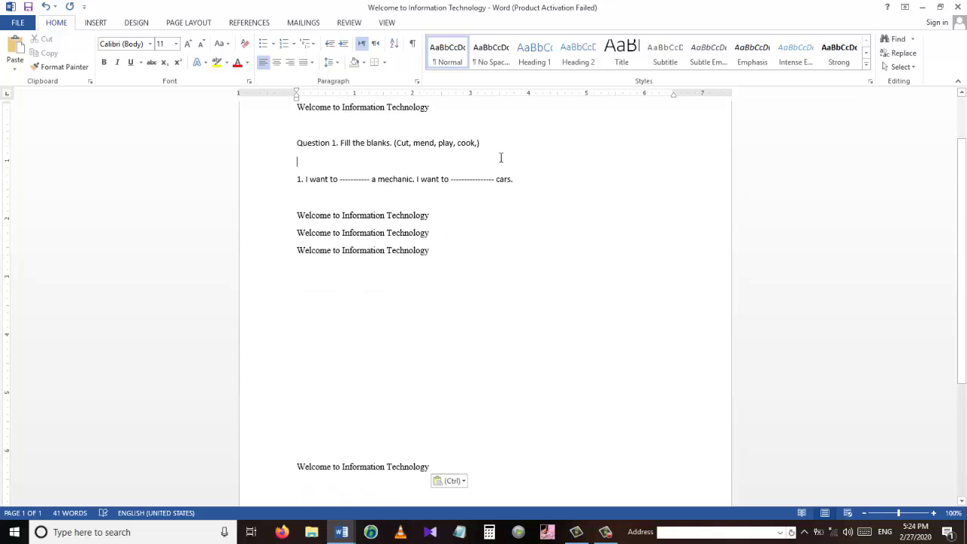
pyautogui.scroll(2, 944, 110)
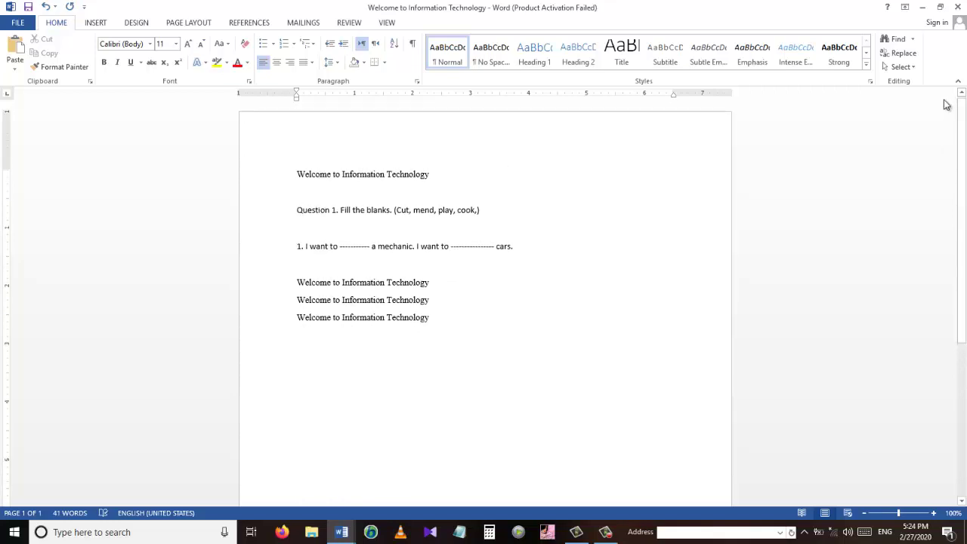
pyautogui.hotkey('ctrl', 'f')
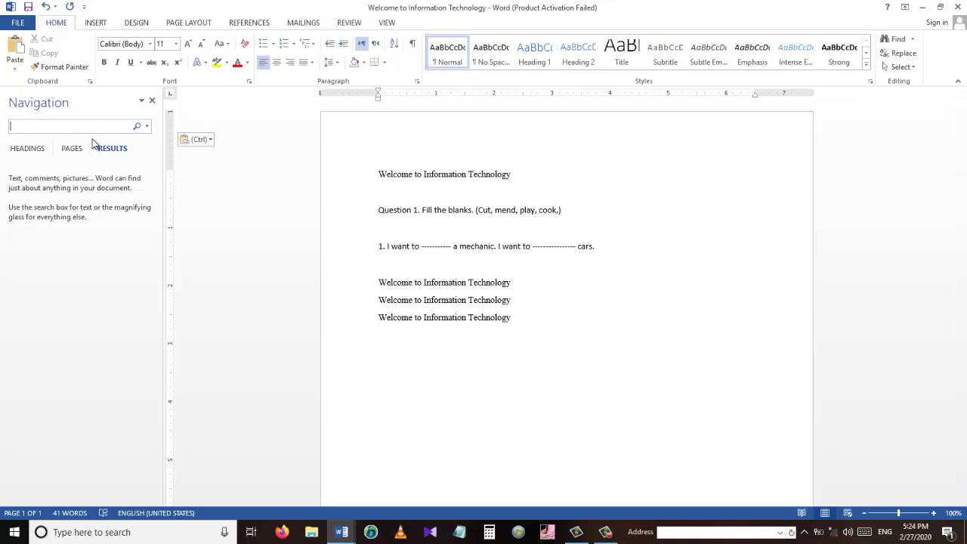
pyautogui.write('Information')
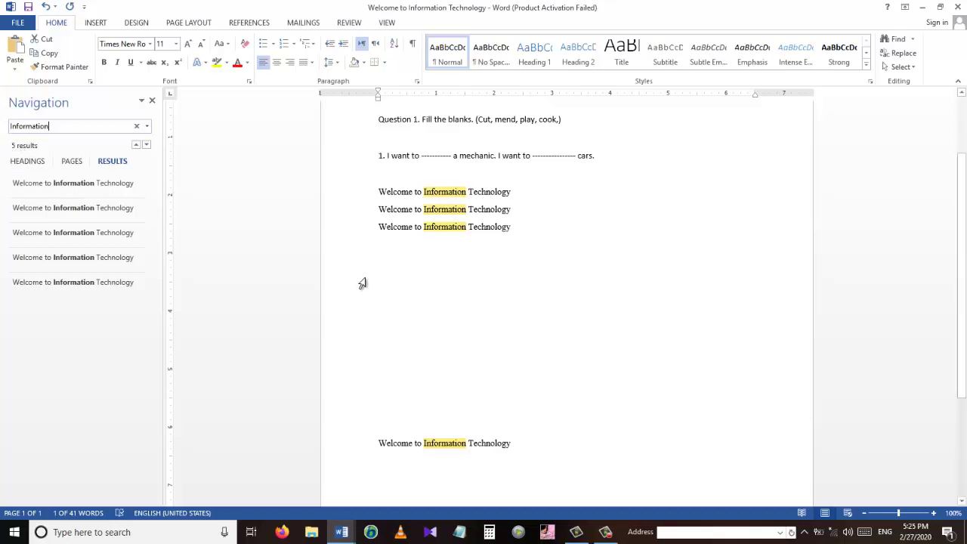
pyautogui.click(457, 340)
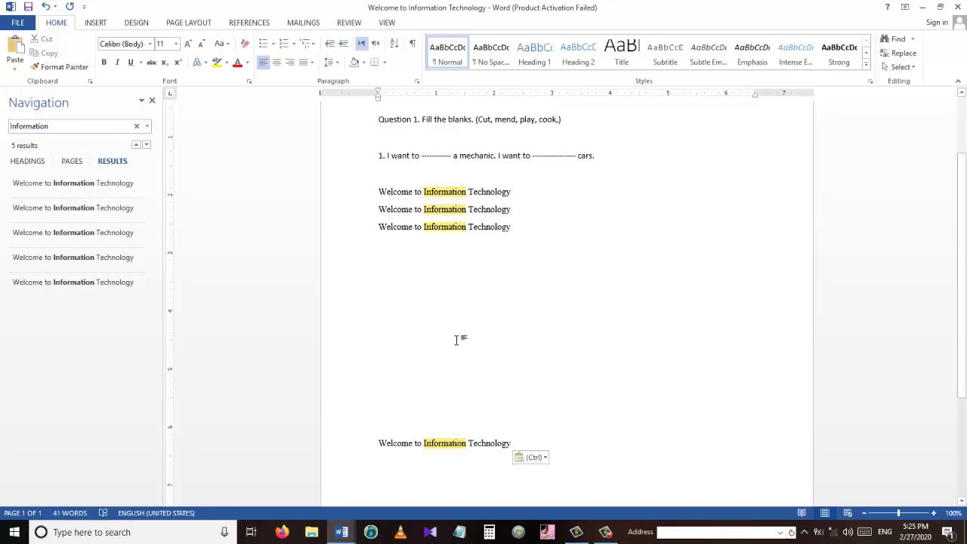
pyautogui.press('ctrl')
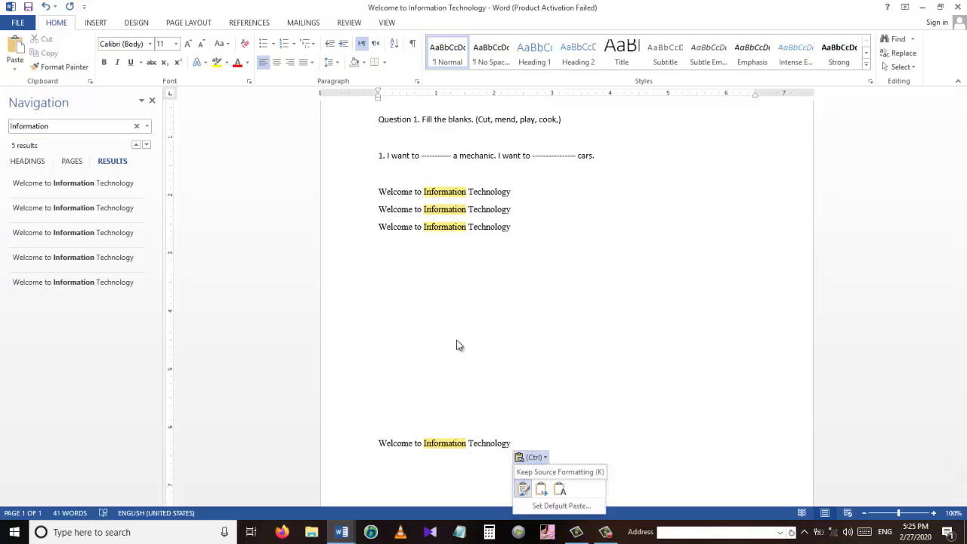
pyautogui.press('Escape')
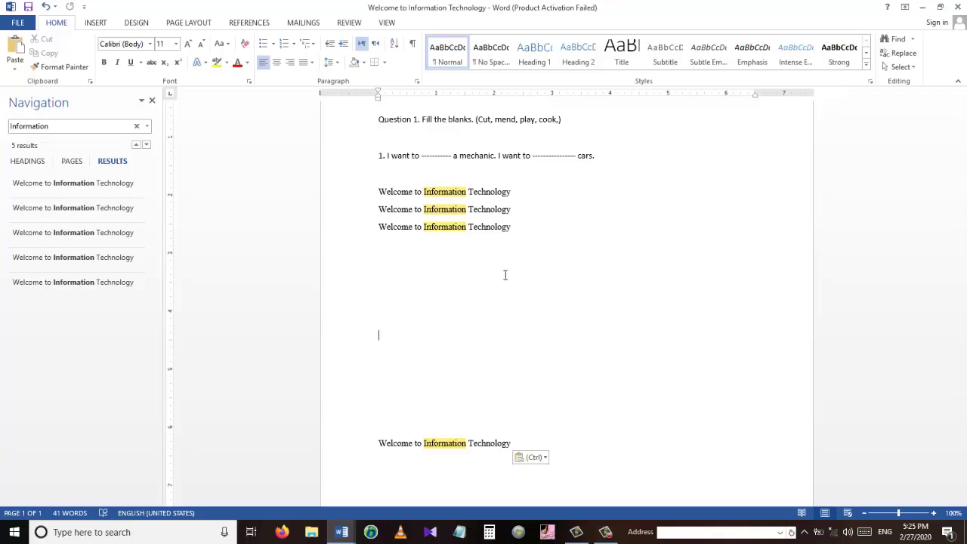
pyautogui.hotkey('ctrl', 'h')
pyautogui.click(543, 303)
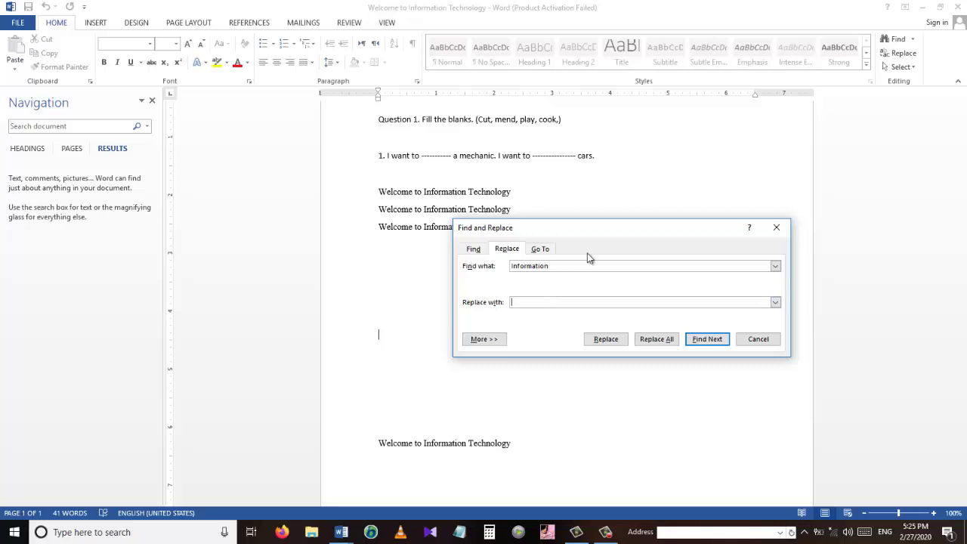
pyautogui.click(776, 228)
pyautogui.doubleClick(493, 191)
pyautogui.click(559, 212)
pyautogui.press('ctrl')
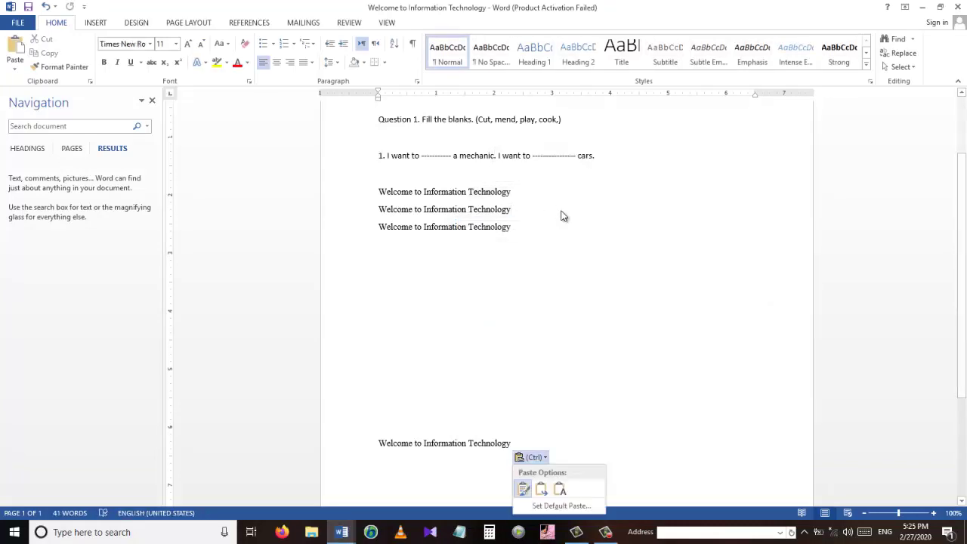
pyautogui.press('Escape')
# - Search the document for "Information" again and close the Navigation pane
pyautogui.hotkey('ctrl', 'f')
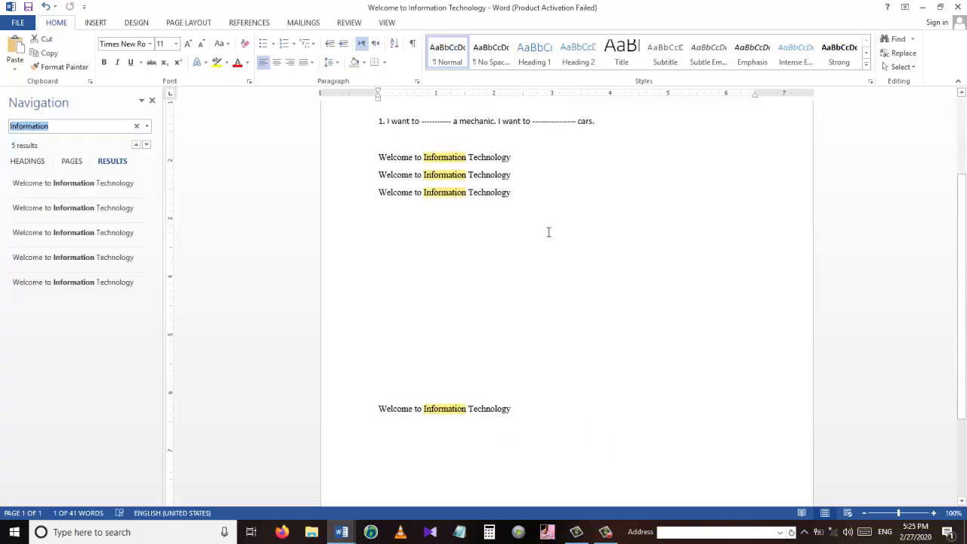
pyautogui.click(531, 233)
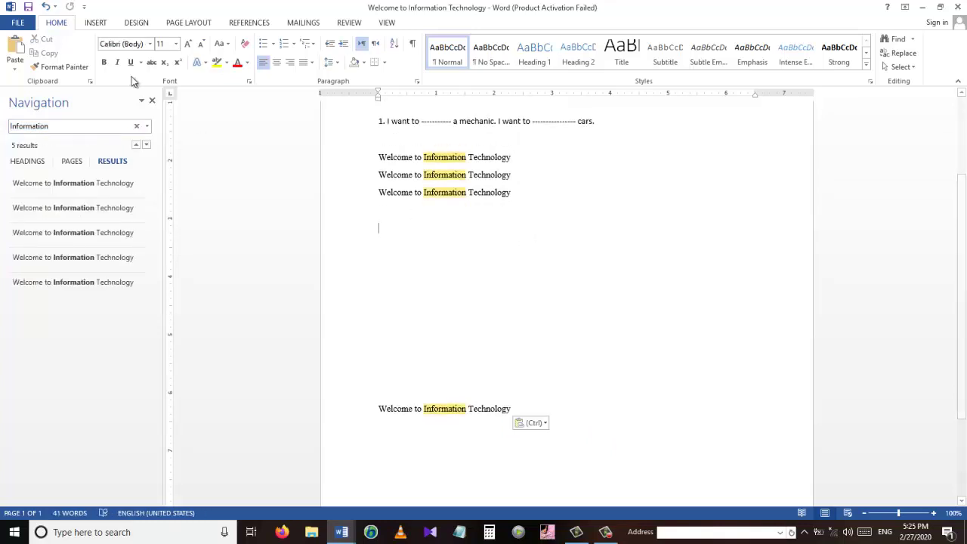
pyautogui.click(152, 102)
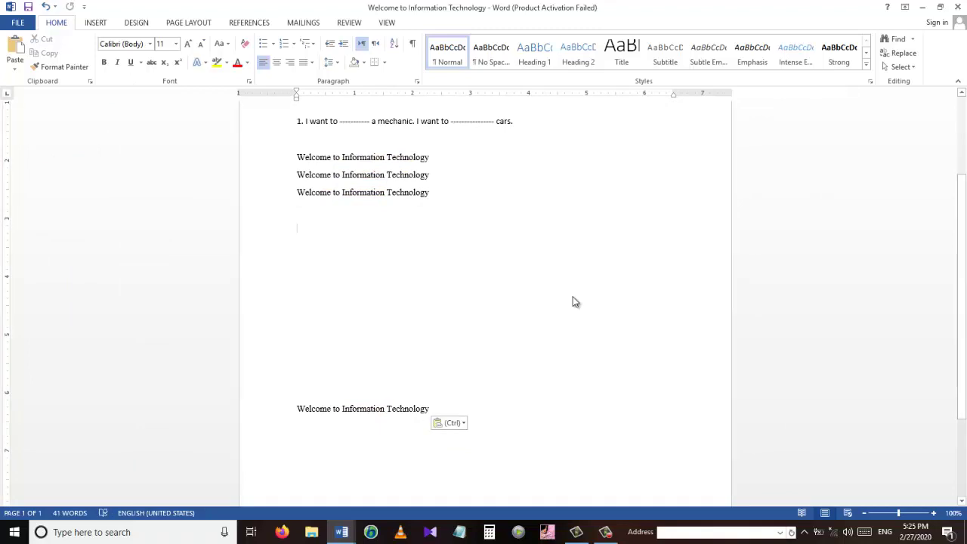
# - Replace every occurrence of "Technology" with "Tech" one at a time using Find and Replace, and close the dialog
pyautogui.hotkey('ctrl', 'h')
pyautogui.write('Technoo')
pyautogui.press('BackSpace')
pyautogui.write('logy')
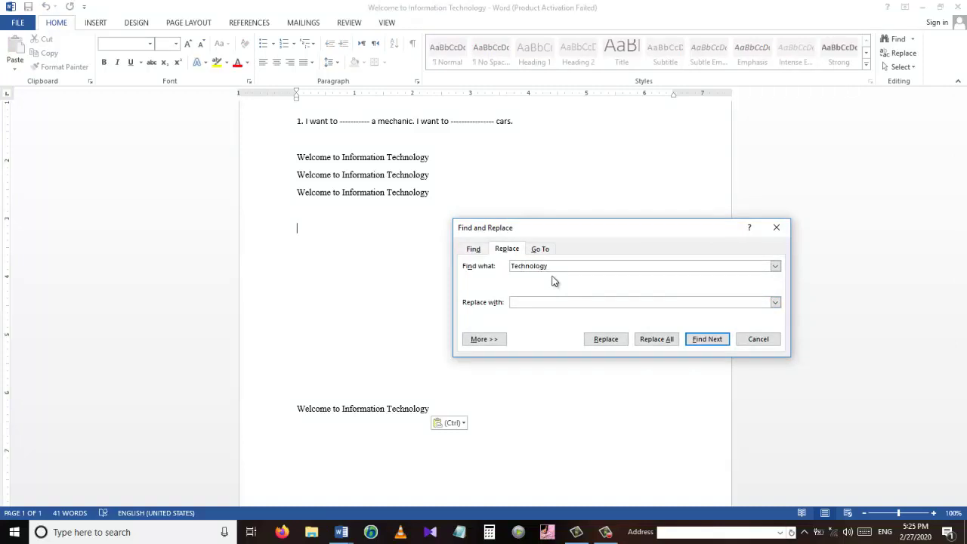
pyautogui.write('Tech')
pyautogui.click(605, 339)
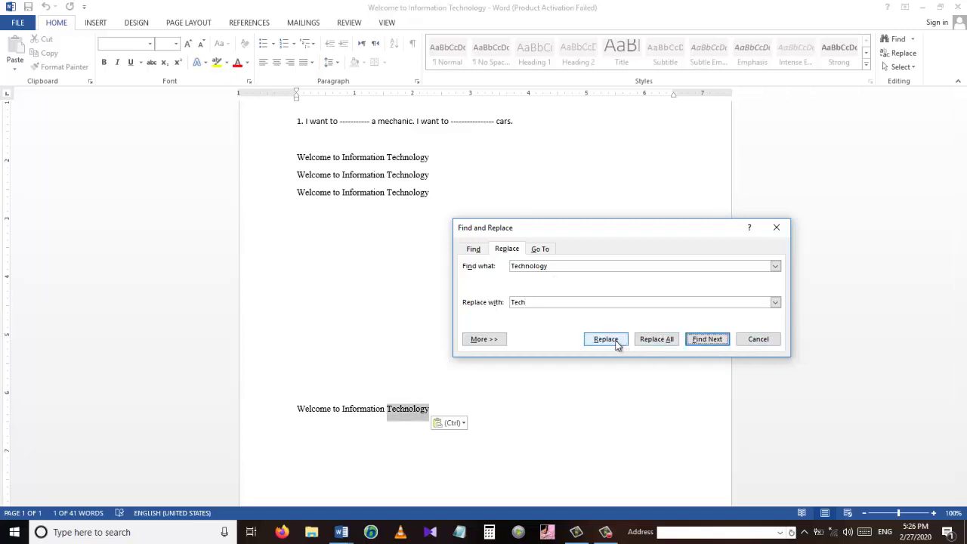
pyautogui.click(606, 340)
pyautogui.click(606, 339)
pyautogui.click(606, 340)
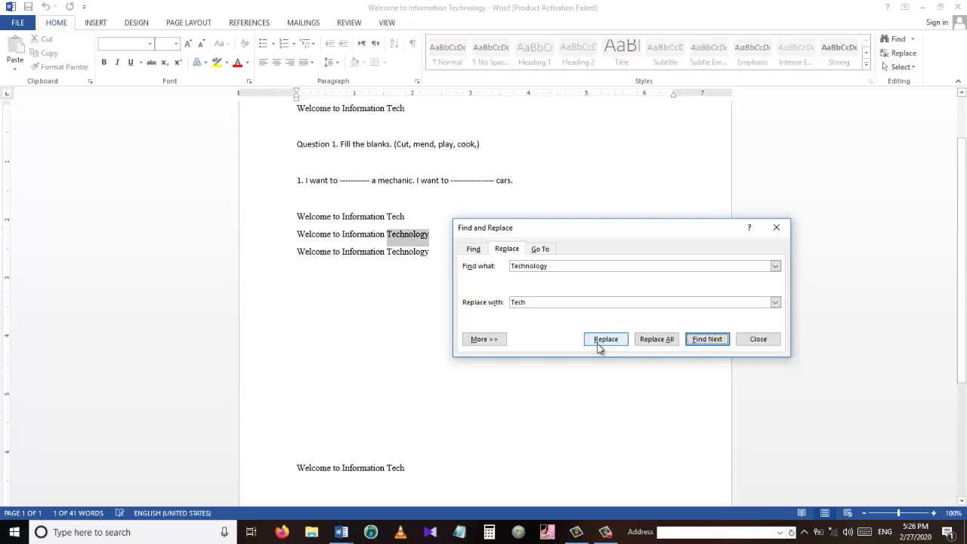
pyautogui.click(606, 339)
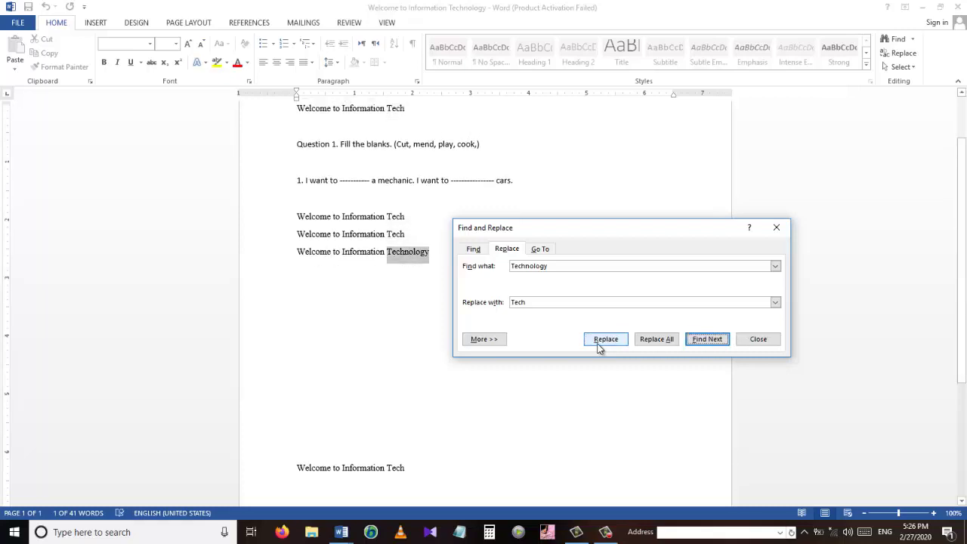
pyautogui.click(597, 344)
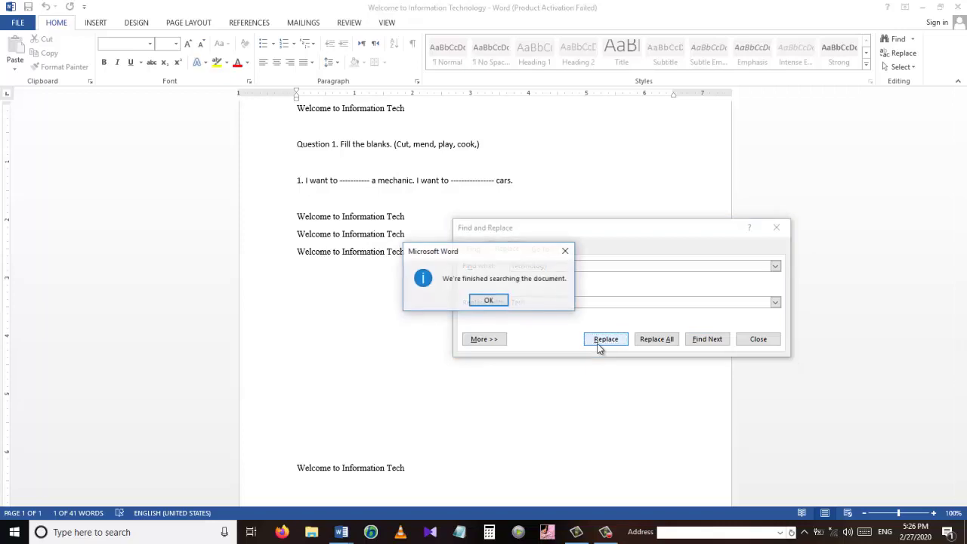
pyautogui.click(495, 305)
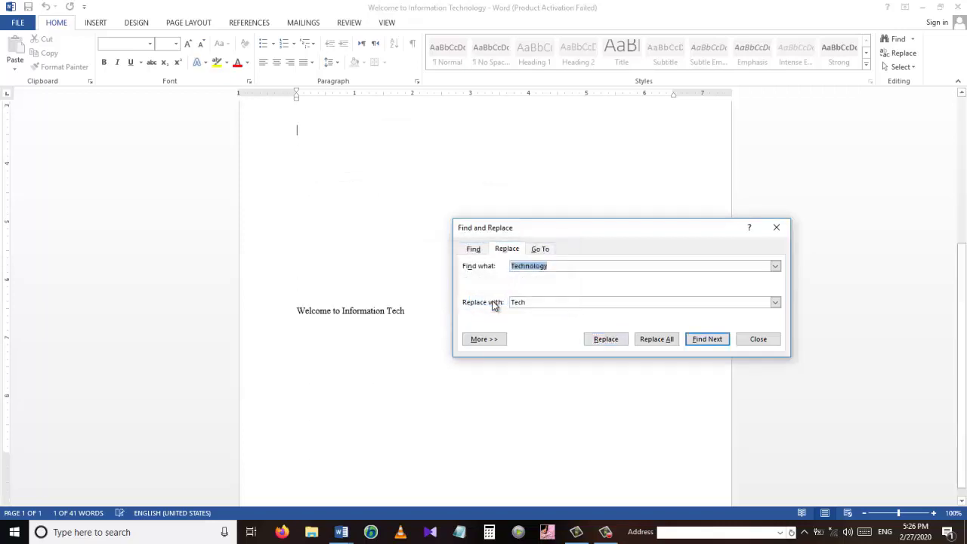
pyautogui.click(767, 341)
# - Add blank lines below the existing text until the document extends onto a third page
pyautogui.press('Return')
pyautogui.press('Return')
pyautogui.press('Return')
pyautogui.press('Return')
pyautogui.press('Return')
pyautogui.press('Return')
pyautogui.press('Return')
pyautogui.press('Return')
pyautogui.press('Return')
pyautogui.press('Return')
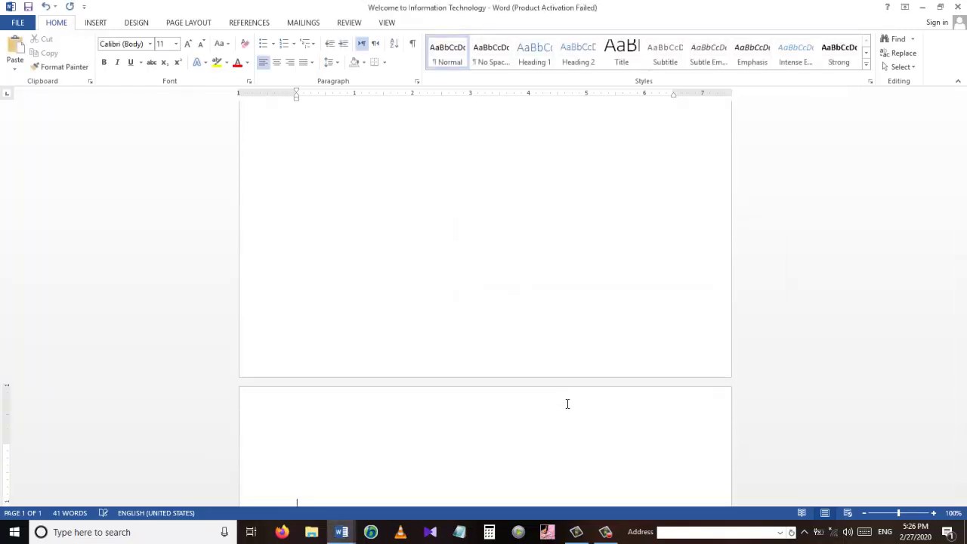
# - Place a "Welcome to Information Technology" line in the lower half of page 2
pyautogui.press('Up')
pyautogui.press('Up')
pyautogui.press('Up')
pyautogui.press('Up')
pyautogui.press('Up')
pyautogui.press('Up')
pyautogui.press('Up')
pyautogui.press('Up')
pyautogui.press('Up')
pyautogui.press('Up')
pyautogui.press('Up')
pyautogui.press('Up')
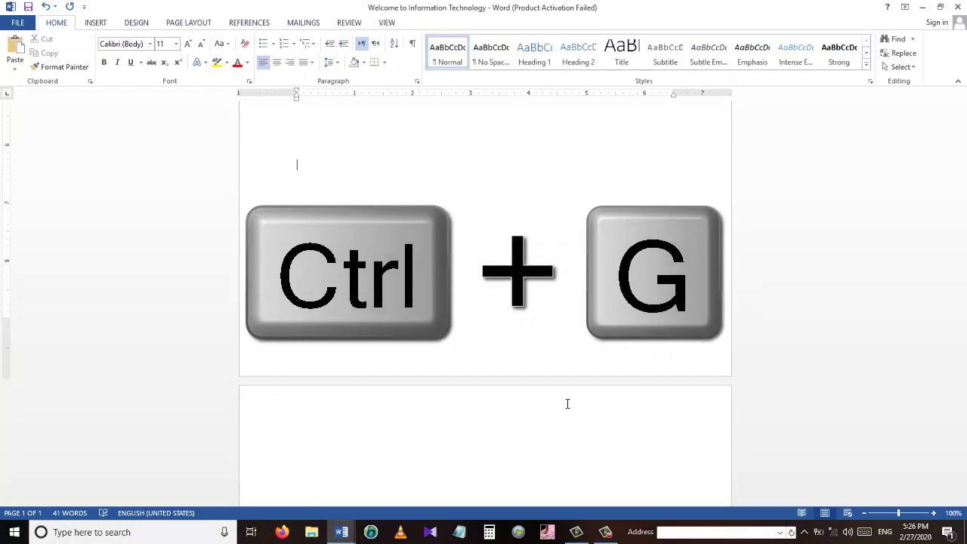
pyautogui.write('Welcome to Information Technology')
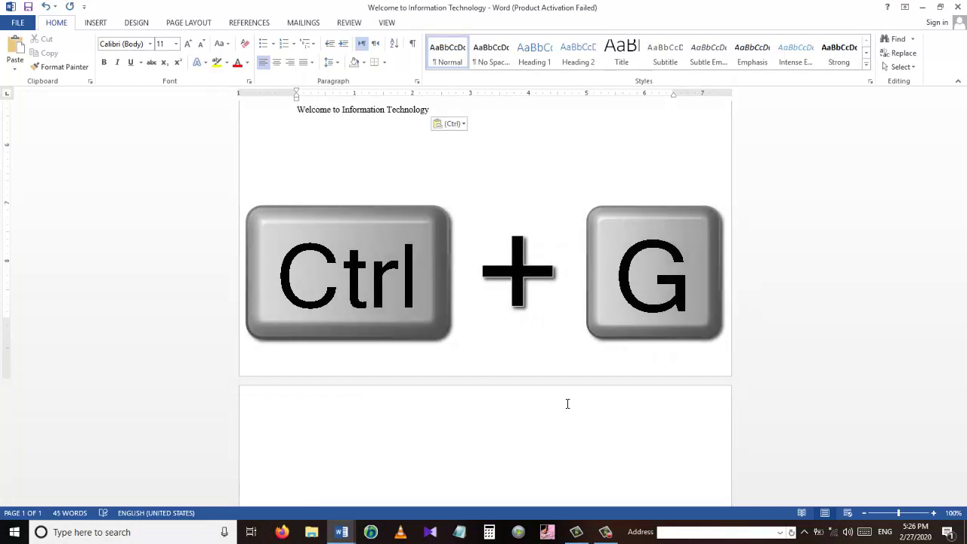
# - Place another "Welcome to Information Technology" line near the start of page 3
pyautogui.press('Down')
pyautogui.press('Down')
pyautogui.press('Down')
pyautogui.press('Down')
pyautogui.press('Down')
pyautogui.press('Down')
pyautogui.press('Down')
pyautogui.press('Down')
pyautogui.press('Down')
pyautogui.press('Down')
pyautogui.press('Down')
pyautogui.press('Down')
pyautogui.write('Welcome to Information Technology')
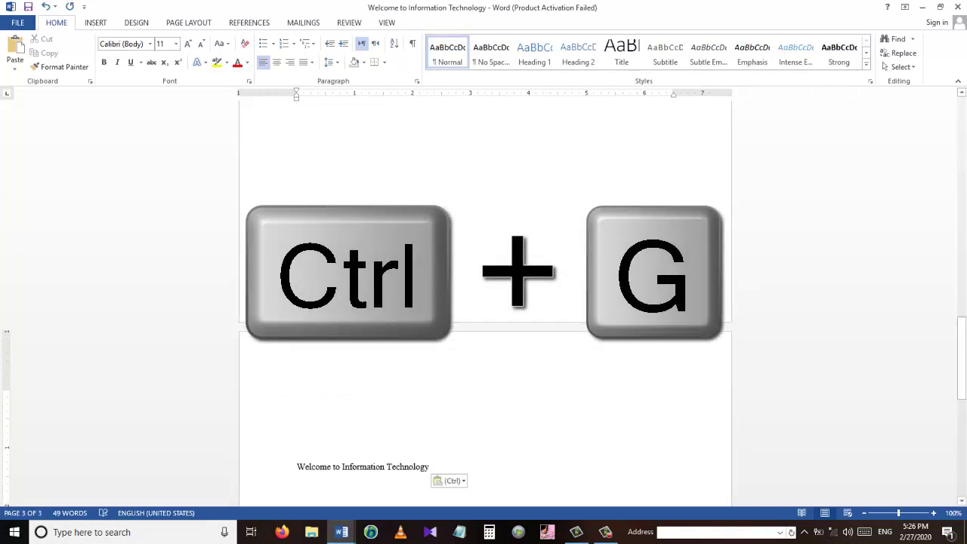
# - Jump to page 2 and from there to page 1 using the Go To command
pyautogui.hotkey('ctrl', 'g')
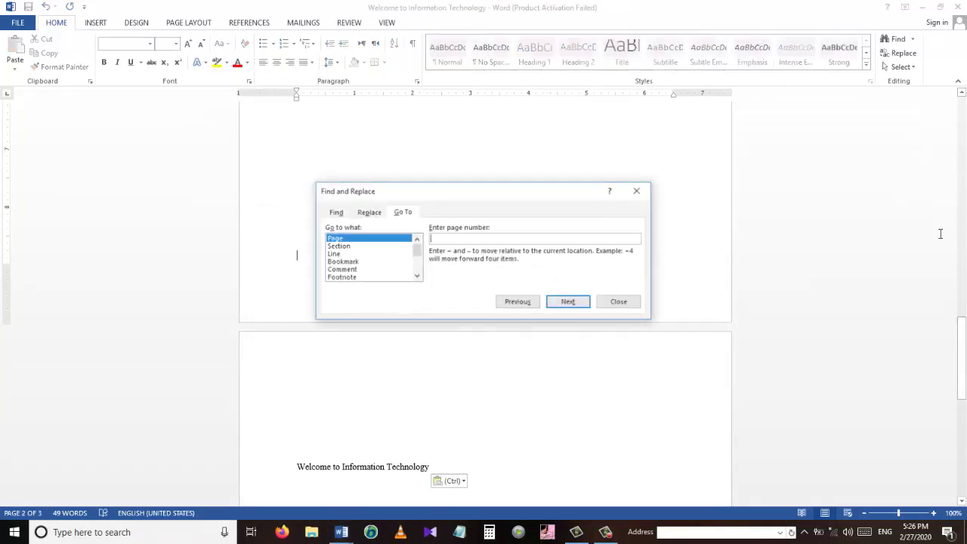
pyautogui.write('2')
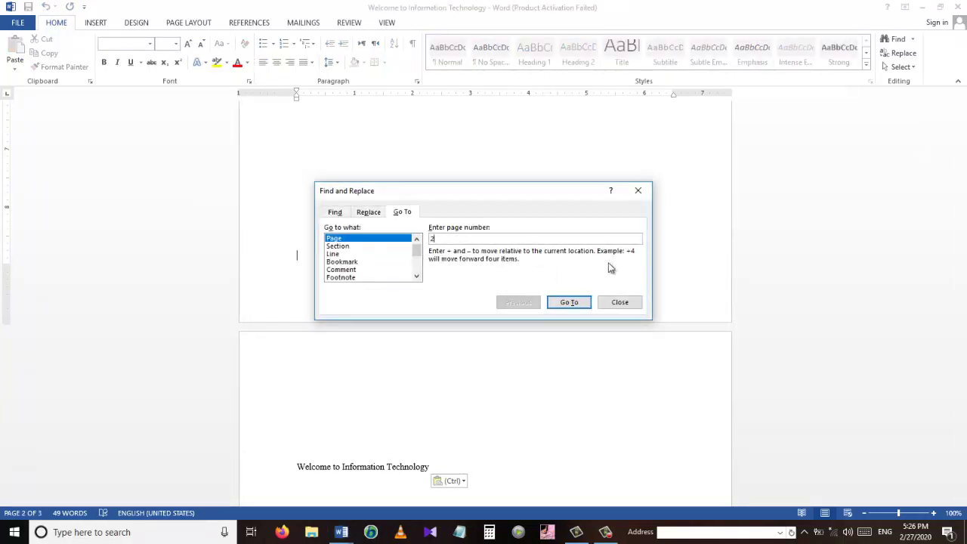
pyautogui.press('Return')
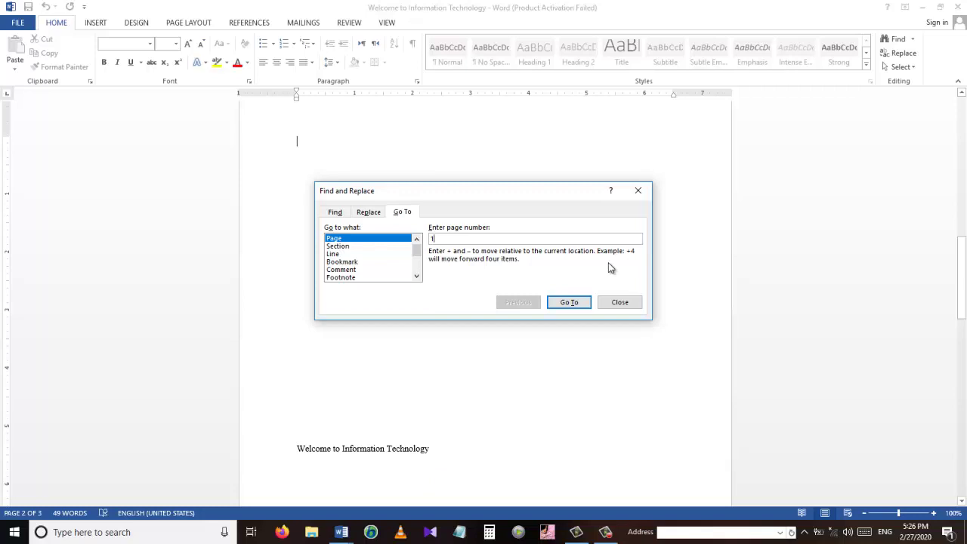
pyautogui.click(573, 302)
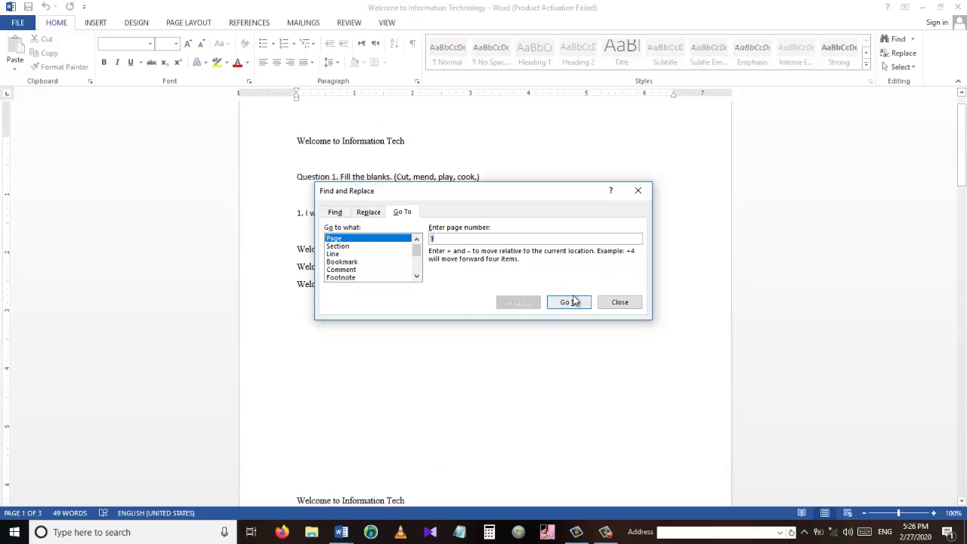
pyautogui.moveTo(959, 125); pyautogui.dragTo(956, 262)
# - Select the entire document and deselect it, and try closing the program but cancel at the save prompt
pyautogui.hotkey('ctrl', 'a')
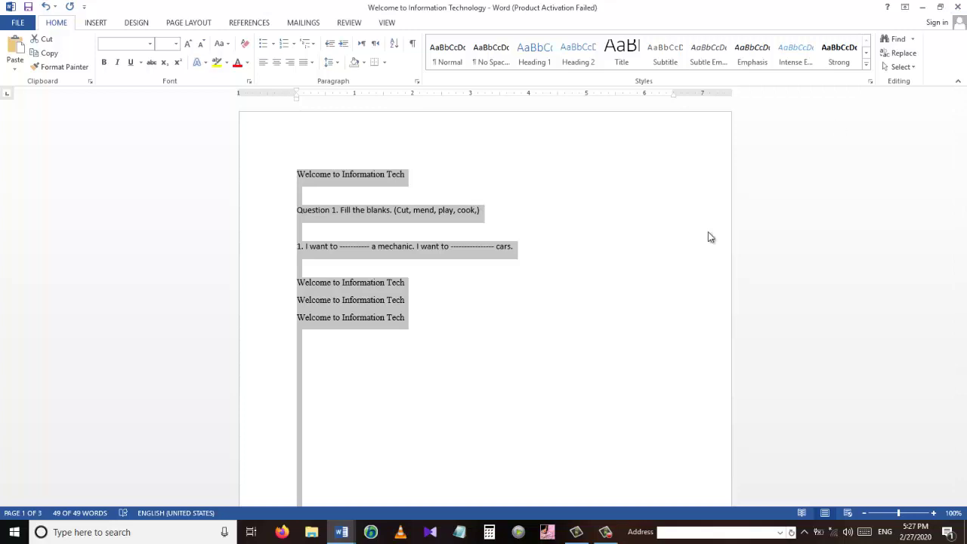
pyautogui.click(608, 314)
pyautogui.hotkey('alt', 'F4')
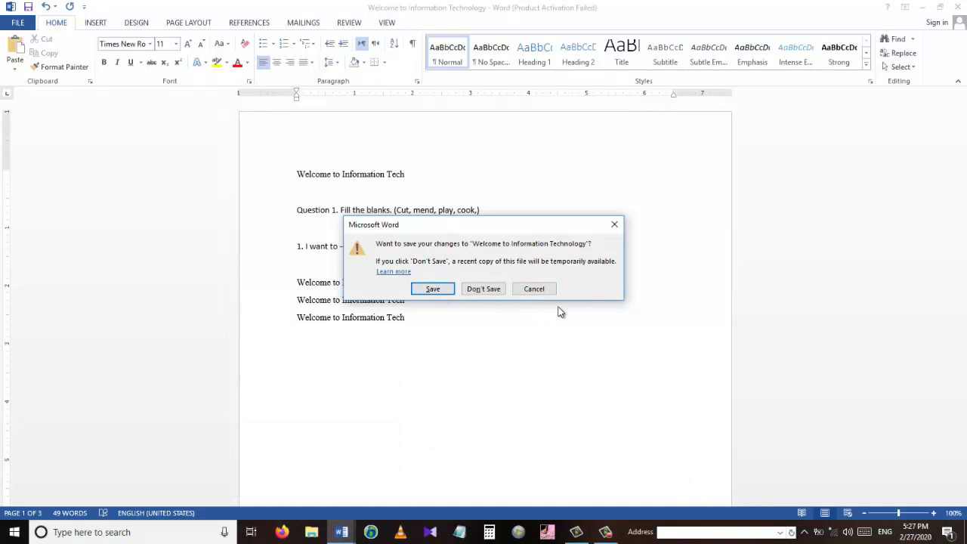
pyautogui.click(544, 288)
# - Insert a table with two columns and four rows below the three "Welcome to Information Tech" lines
pyautogui.click(448, 338)
pyautogui.press('Return')
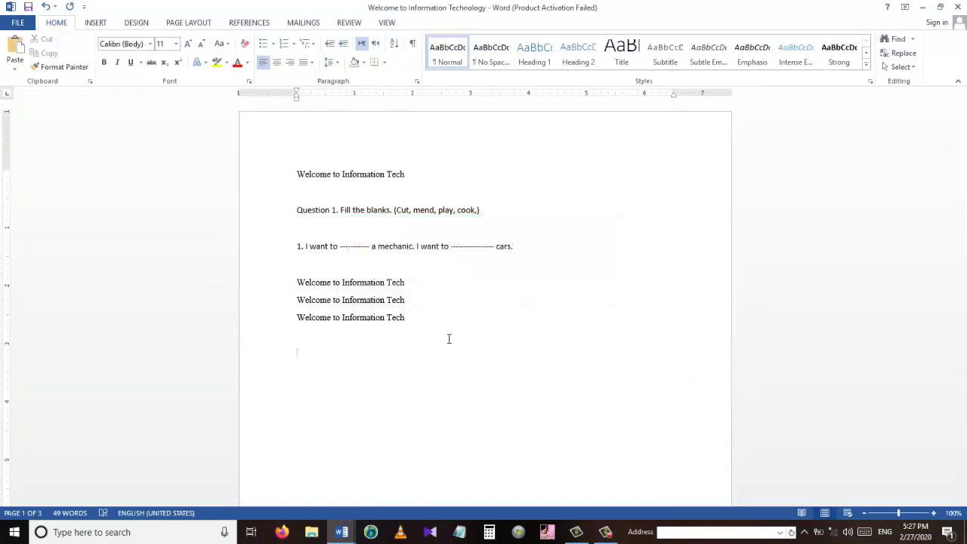
pyautogui.press('alt')
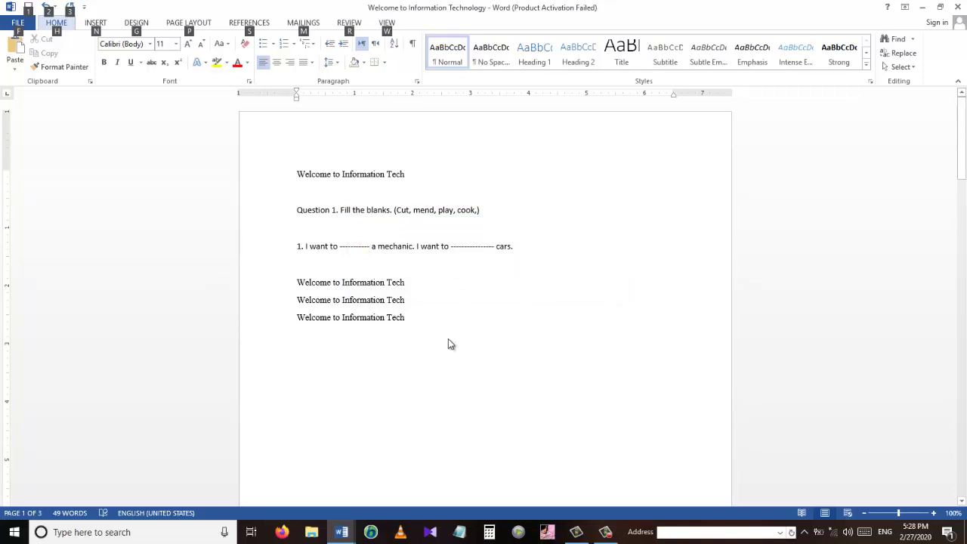
pyautogui.press('n')
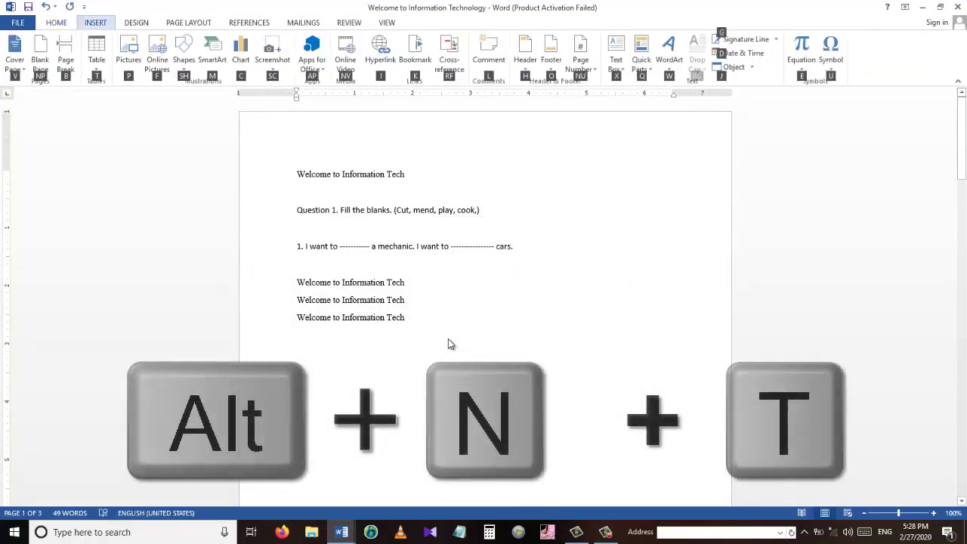
pyautogui.press('t')
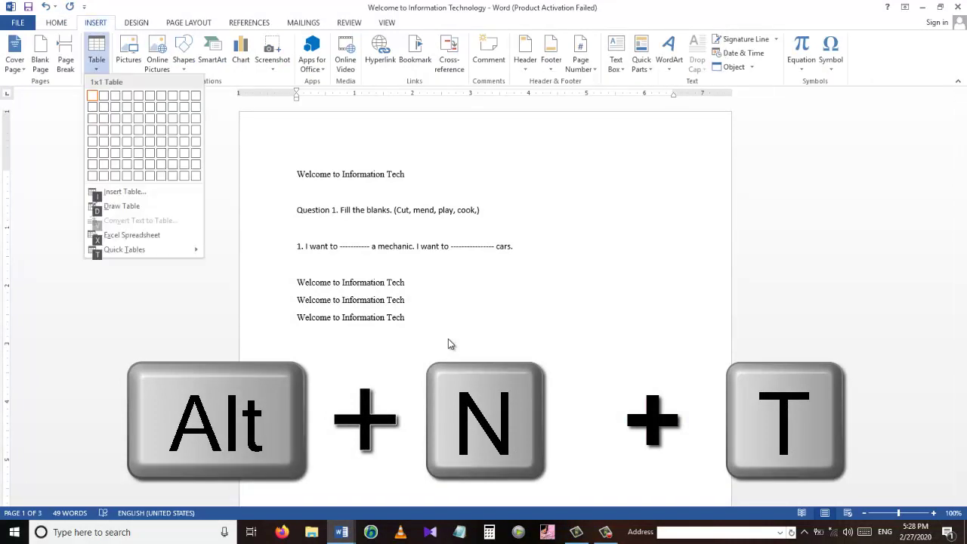
pyautogui.click(103, 134)
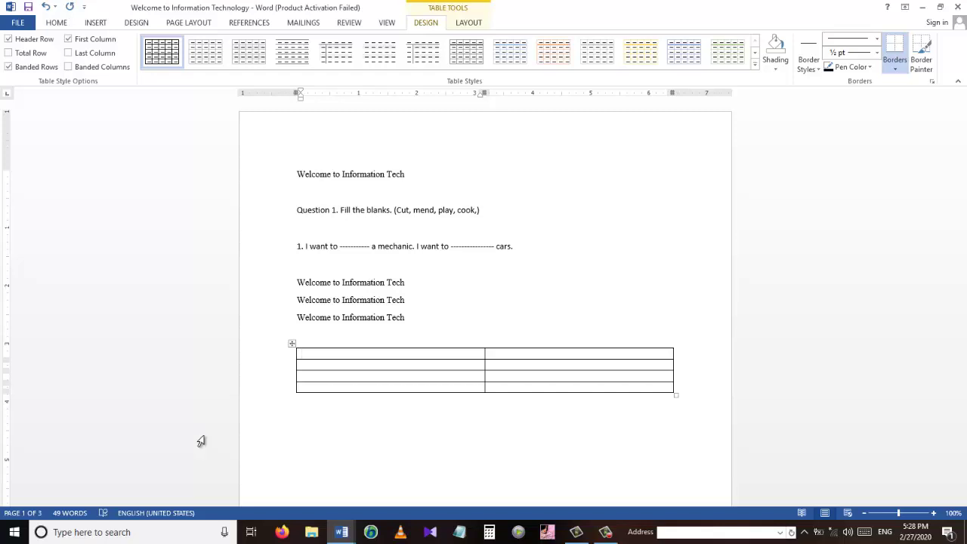
# - Insert the picture "Screenshot (6)" from the Screenshots folder below the table
pyautogui.click(366, 428)
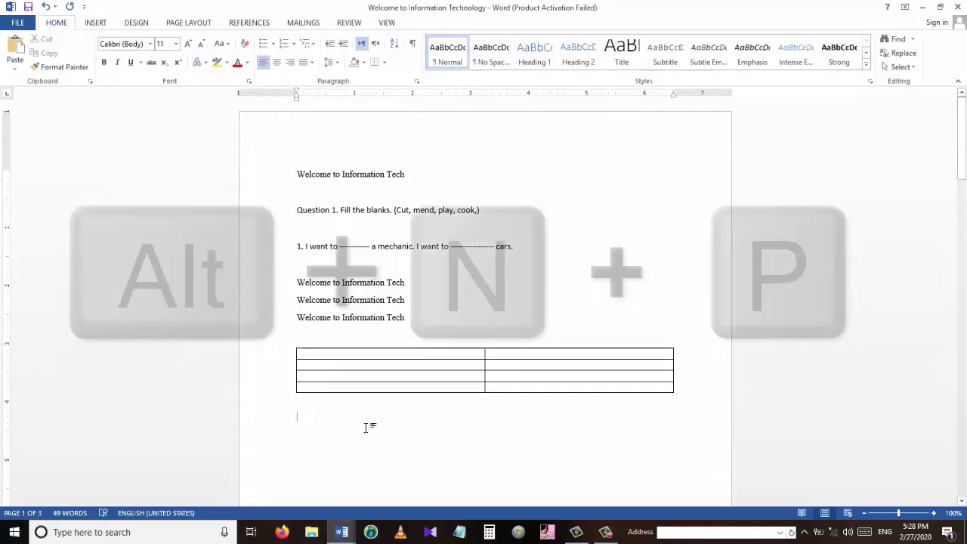
pyautogui.press('alt')
pyautogui.press('n')
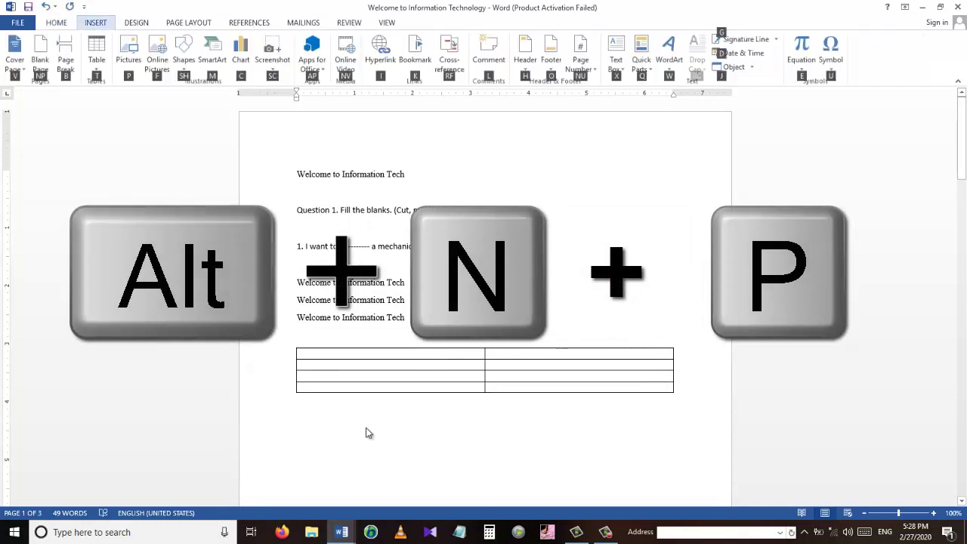
pyautogui.press('p')
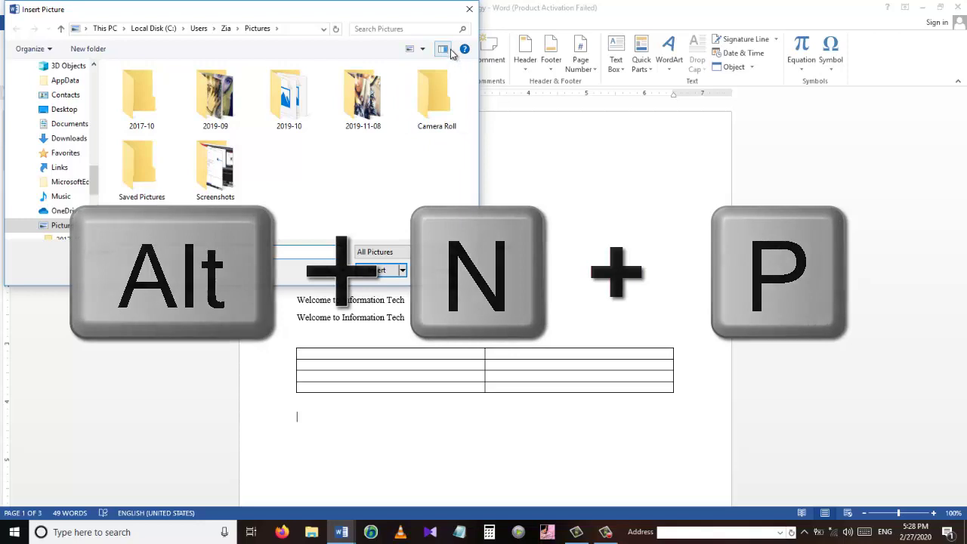
pyautogui.doubleClick(240, 173)
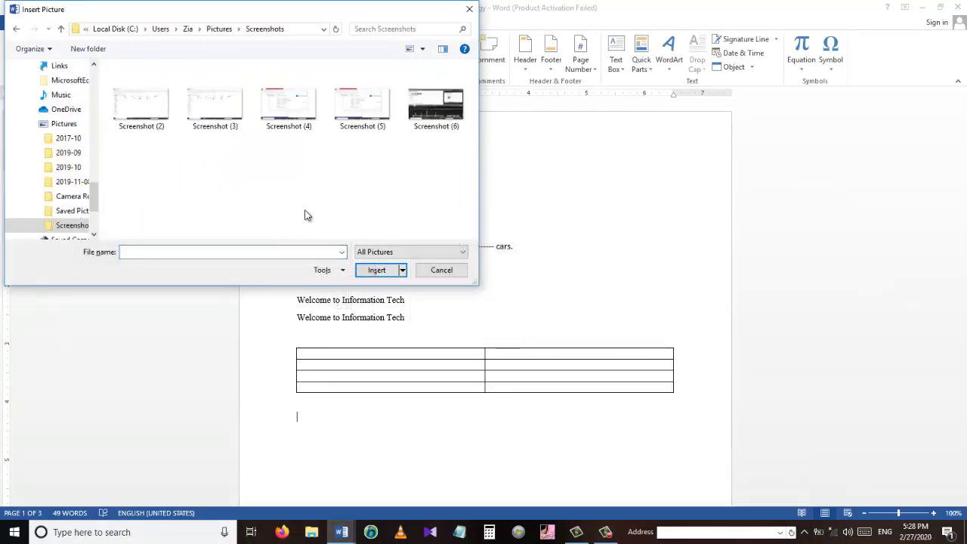
pyautogui.doubleClick(434, 106)
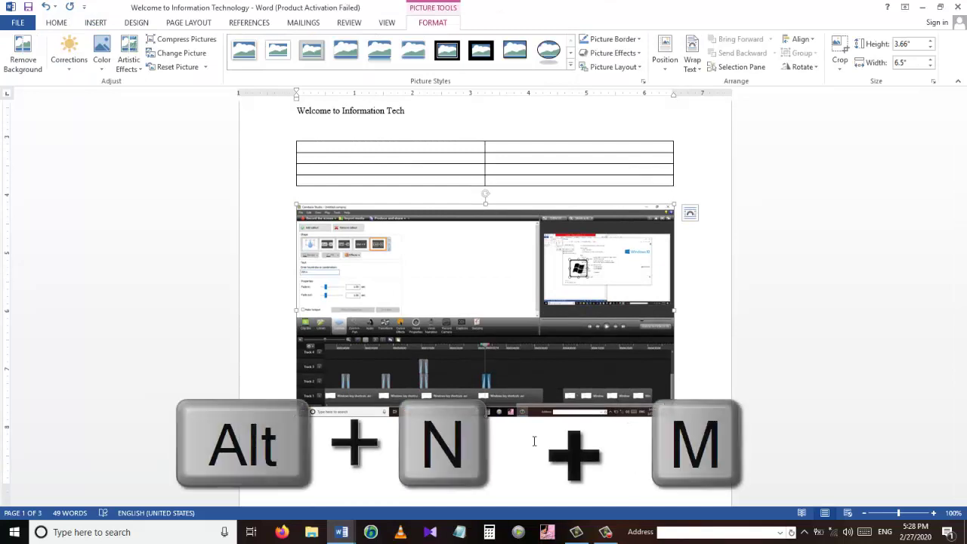
# - Insert an Alternating Hexagons SmartArt graphic at the picture's position
pyautogui.press('alt')
pyautogui.press('n')
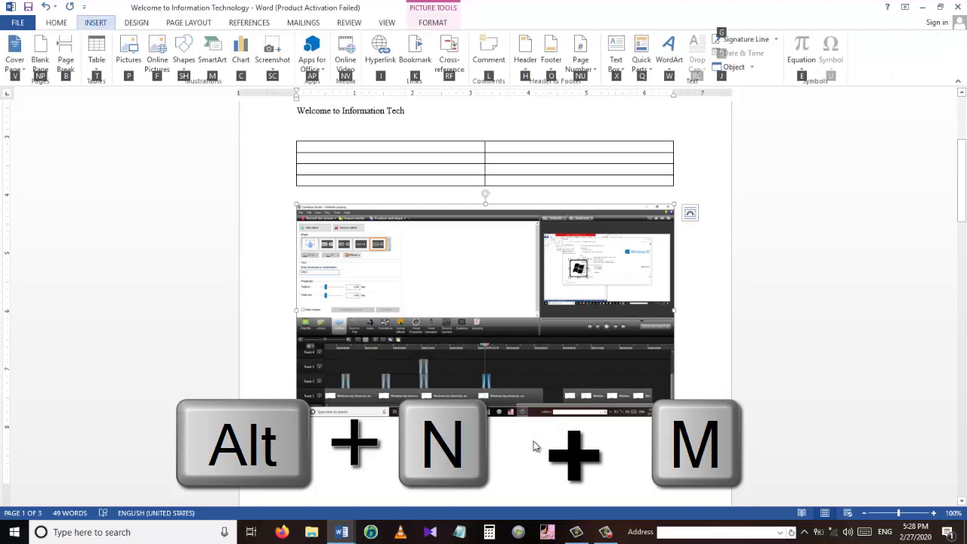
pyautogui.press('m')
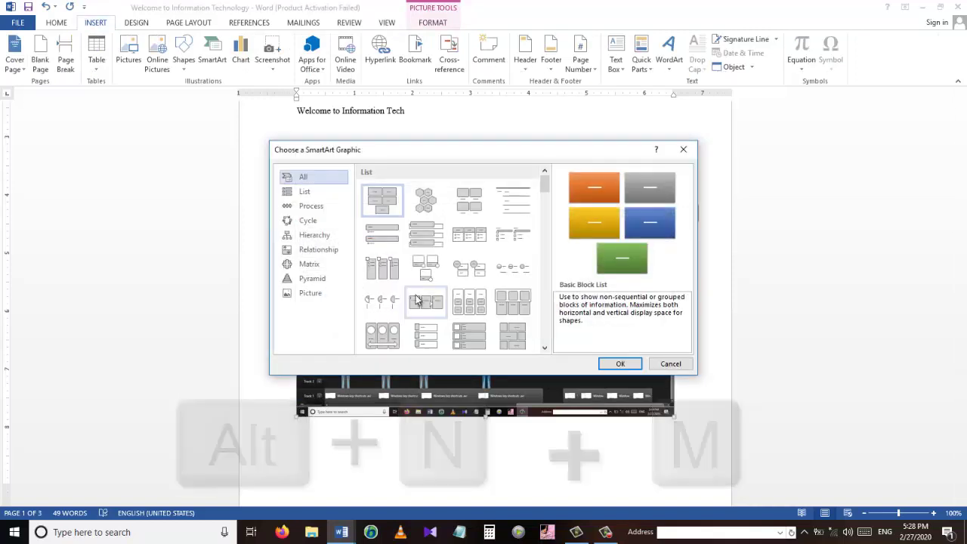
pyautogui.click(424, 200)
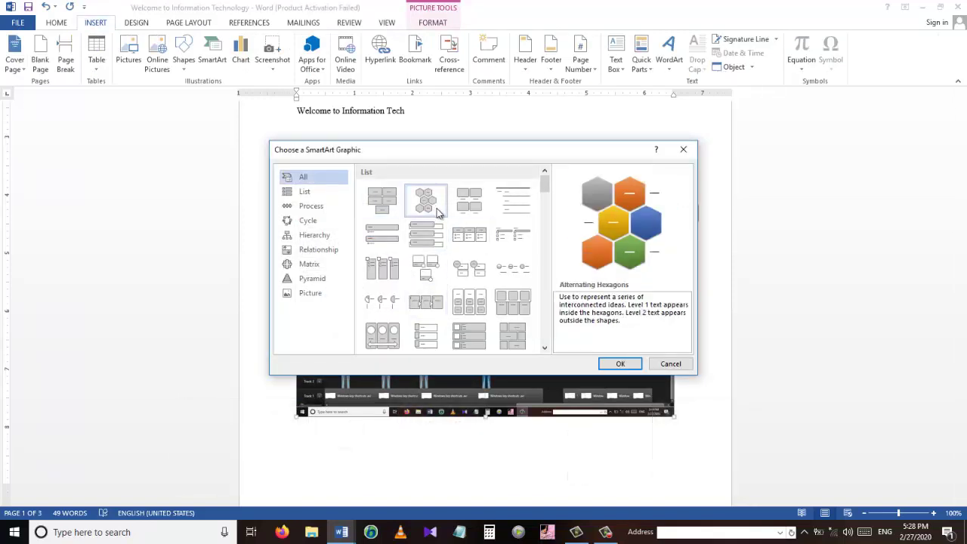
pyautogui.click(619, 366)
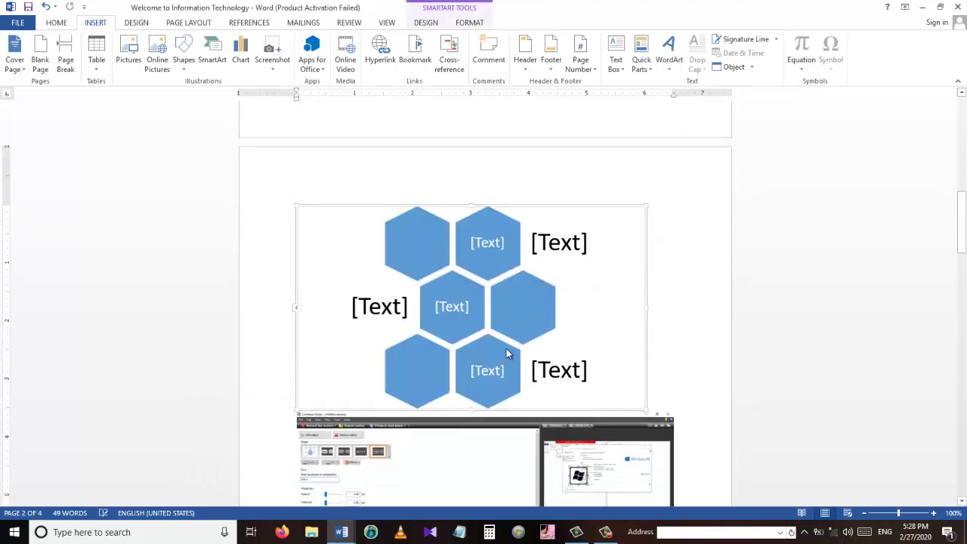
# - Enter "IT" in the text placeholder beside the top hexagon of the SmartArt graphic and deselect the graphic
pyautogui.click(555, 247)
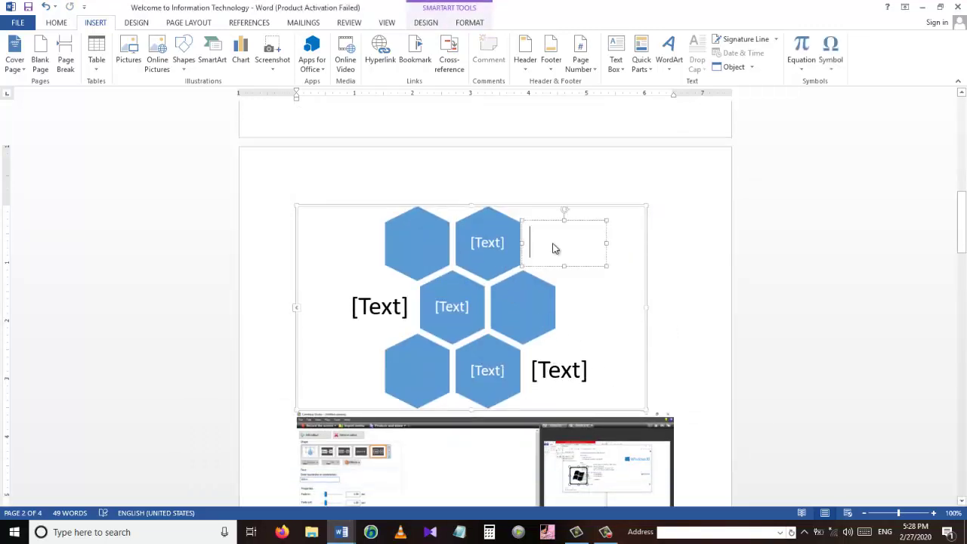
pyautogui.write('sde')
pyautogui.press('BackSpace')
pyautogui.press('BackSpace')
pyautogui.press('BackSpace')
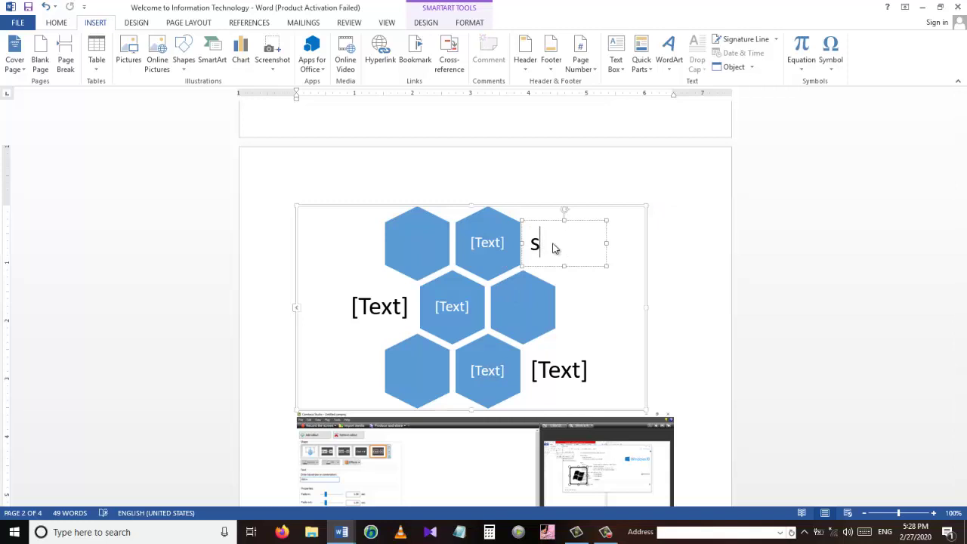
pyautogui.write('IT')
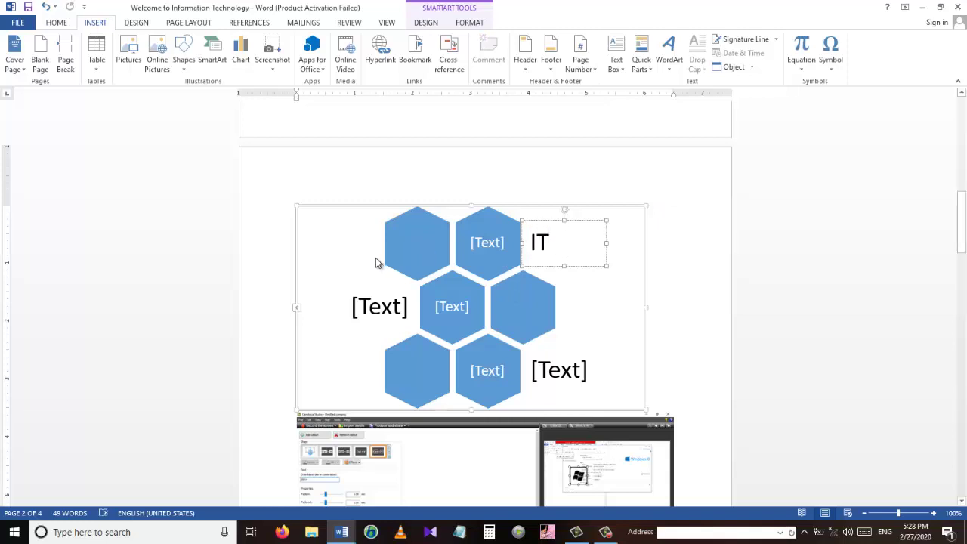
pyautogui.click(721, 303)
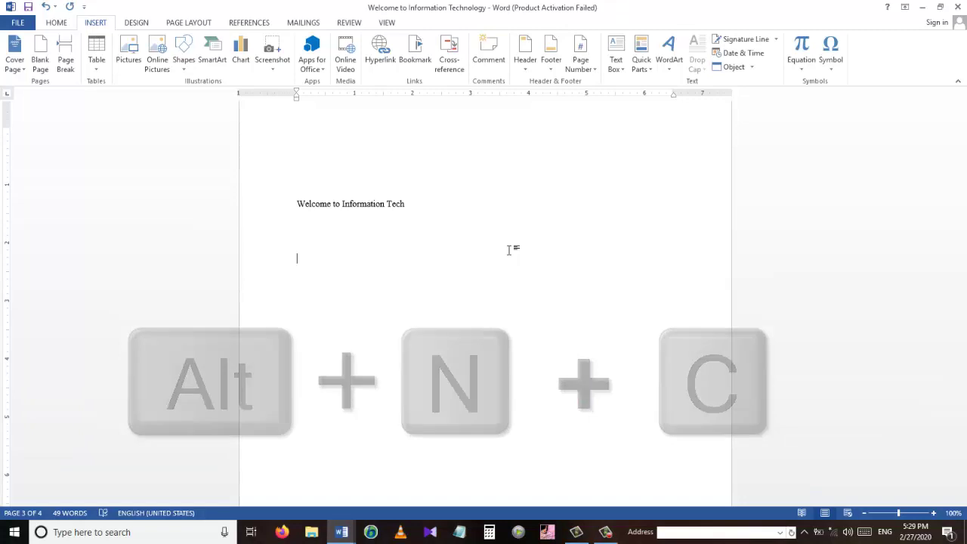
# - Insert a Clustered Column chart below the "Welcome to Information Tech" line on page 3, dismissing the activation wizard
pyautogui.press('alt')
pyautogui.press('n')
pyautogui.press('c')
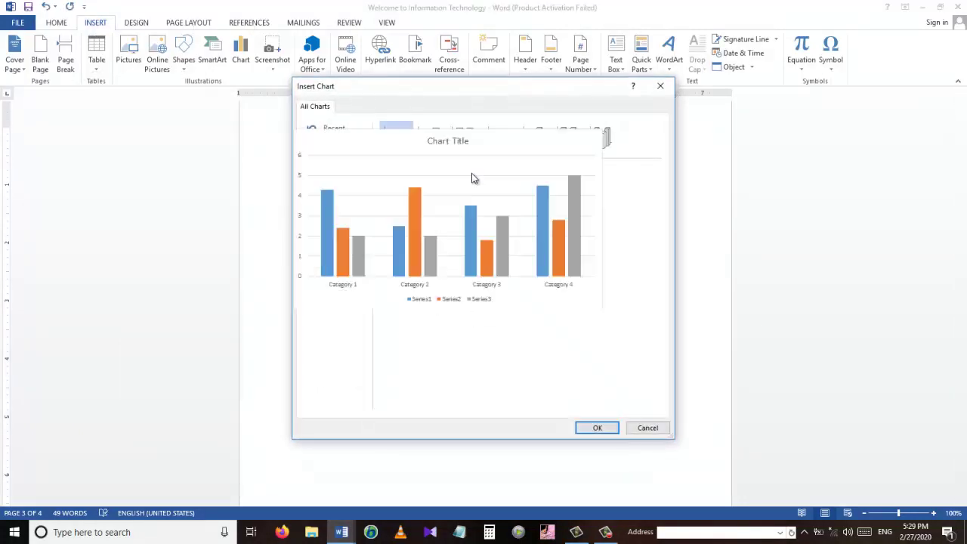
pyautogui.moveTo(499, 208)
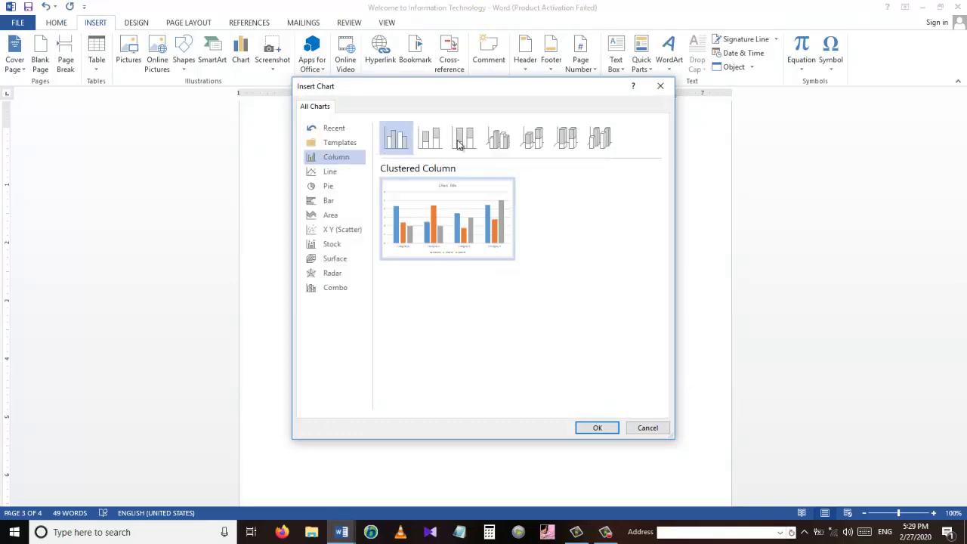
pyautogui.click(607, 430)
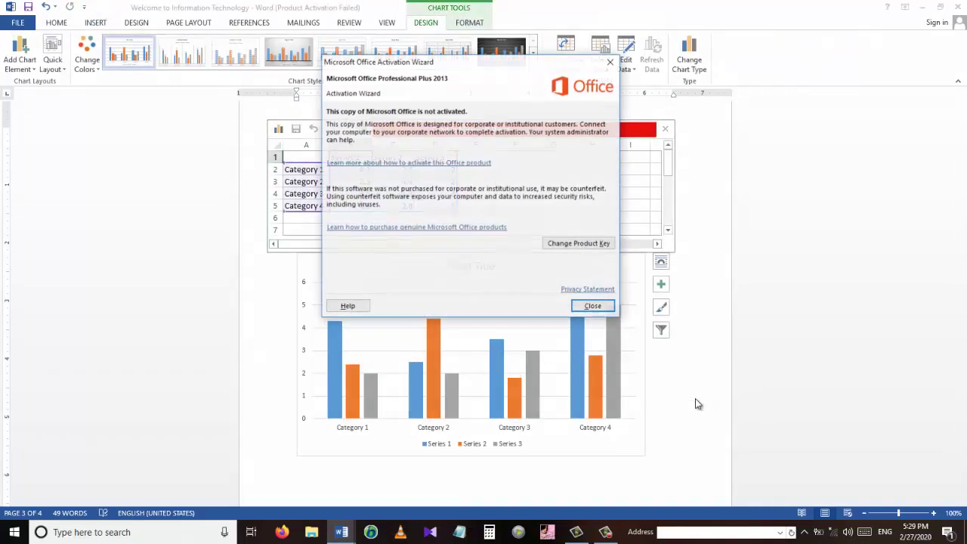
pyautogui.click(595, 307)
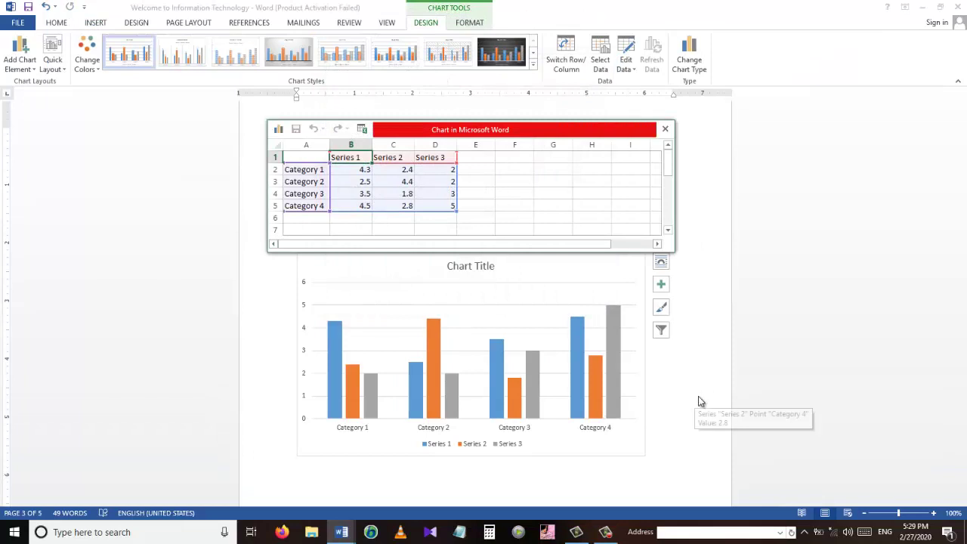
pyautogui.click(753, 460)
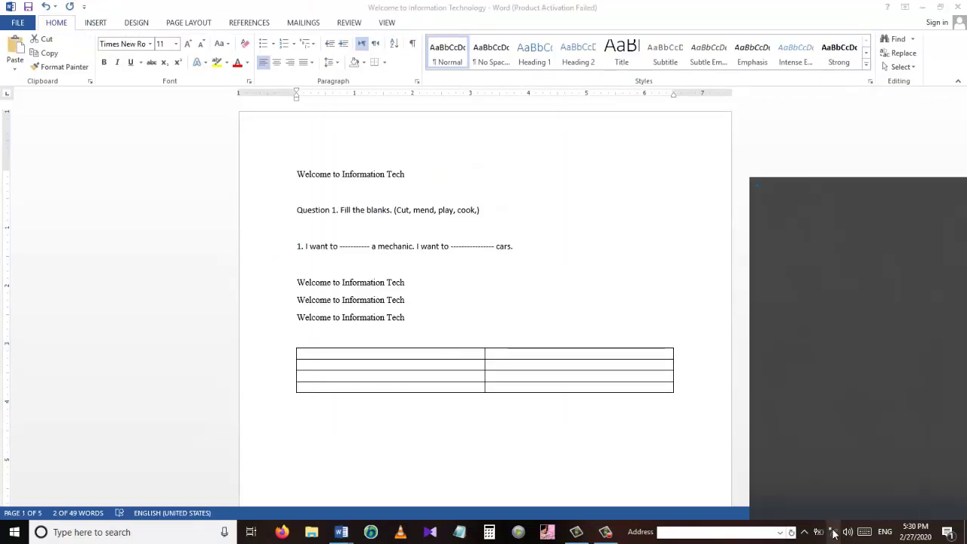
# - Connect the computer to the iPhone Wi-Fi network and switch to Firefox
pyautogui.click(807, 201)
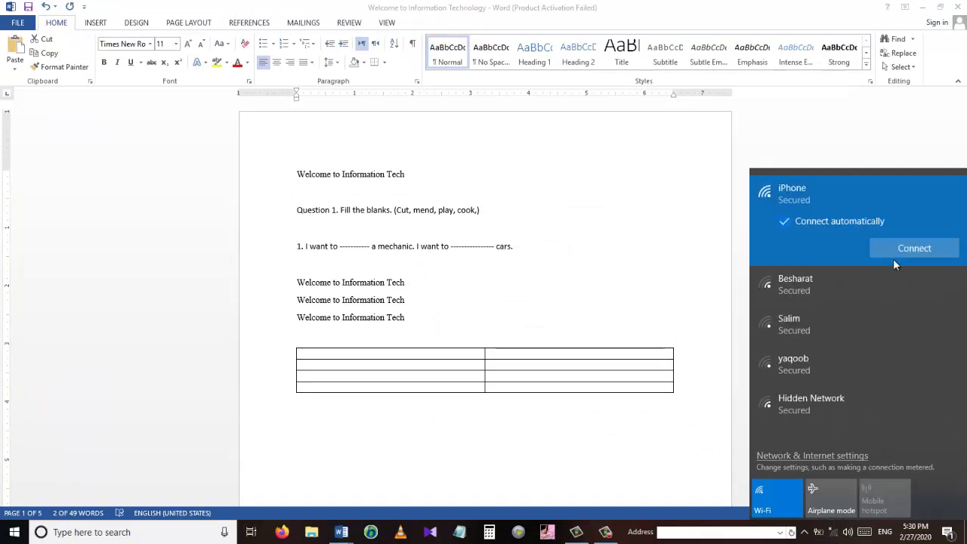
pyautogui.click(557, 284)
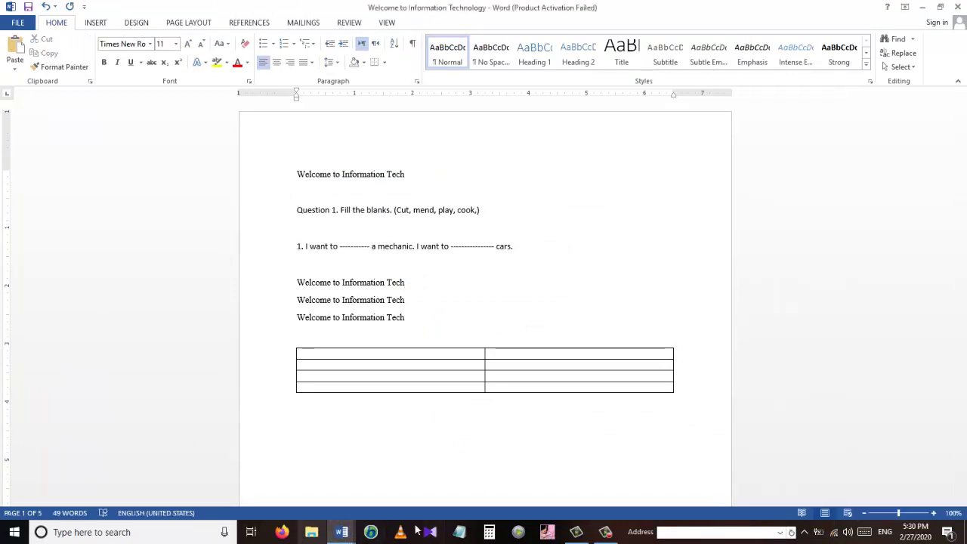
pyautogui.click(280, 532)
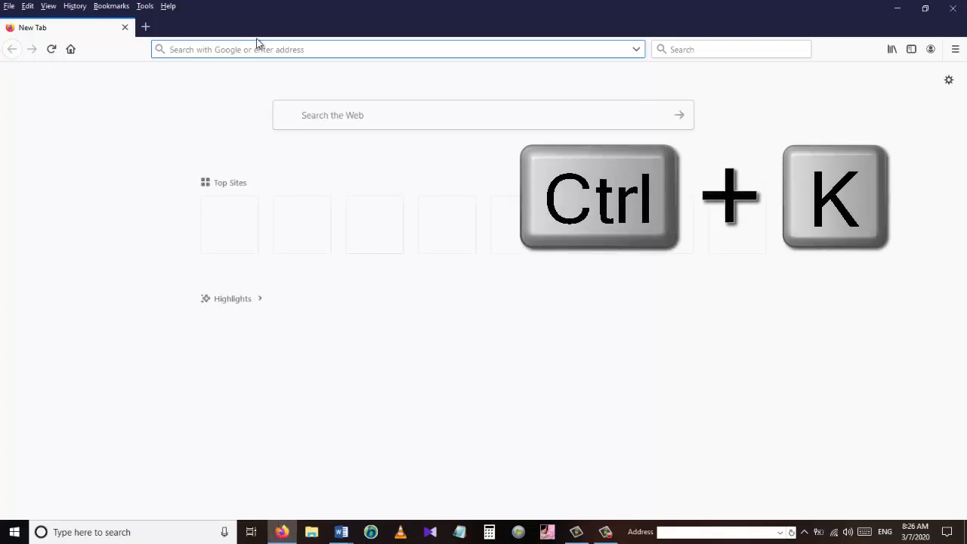
# - Search the web for "Information Technology" and open the Wikipedia article on it
pyautogui.write('Inform')
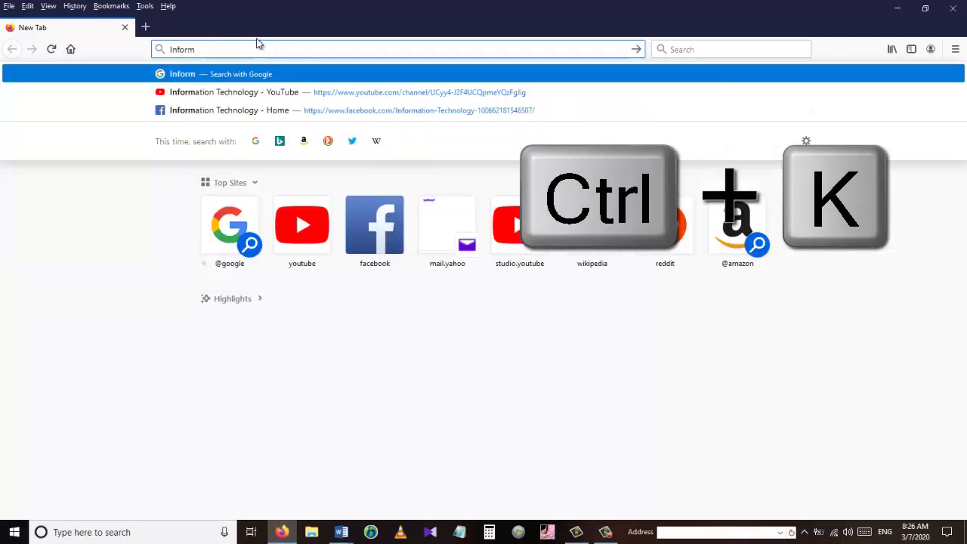
pyautogui.write('ation Techn')
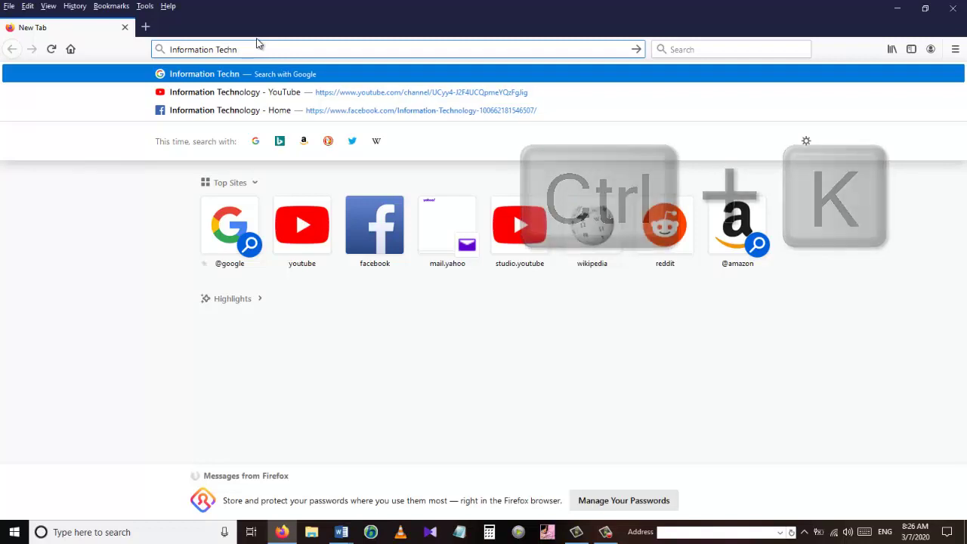
pyautogui.write('ology')
pyautogui.press('Return')
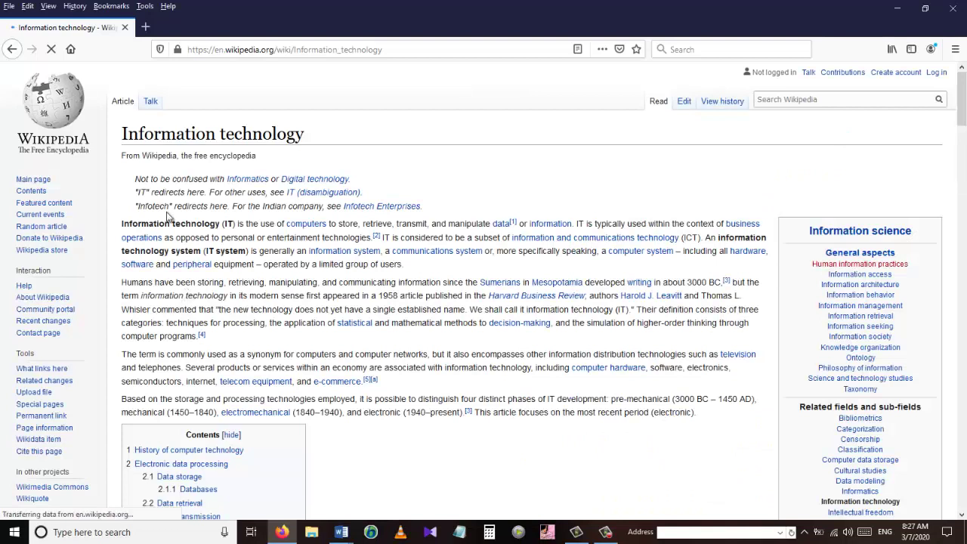
# - Copy the web address of the Wikipedia article on information technology
pyautogui.click(279, 42)
pyautogui.rightClick(279, 42)
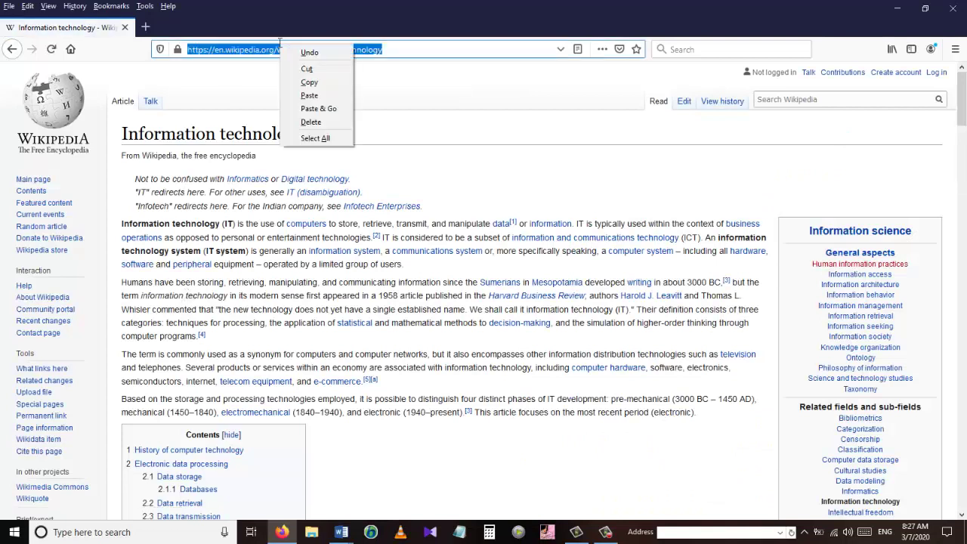
pyautogui.click(308, 79)
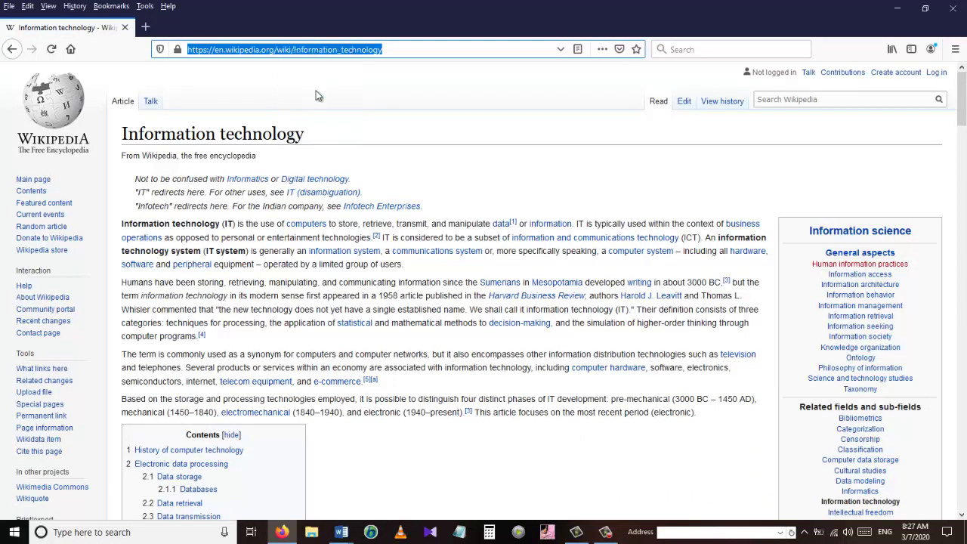
pyautogui.click(341, 532)
pyautogui.click(387, 490)
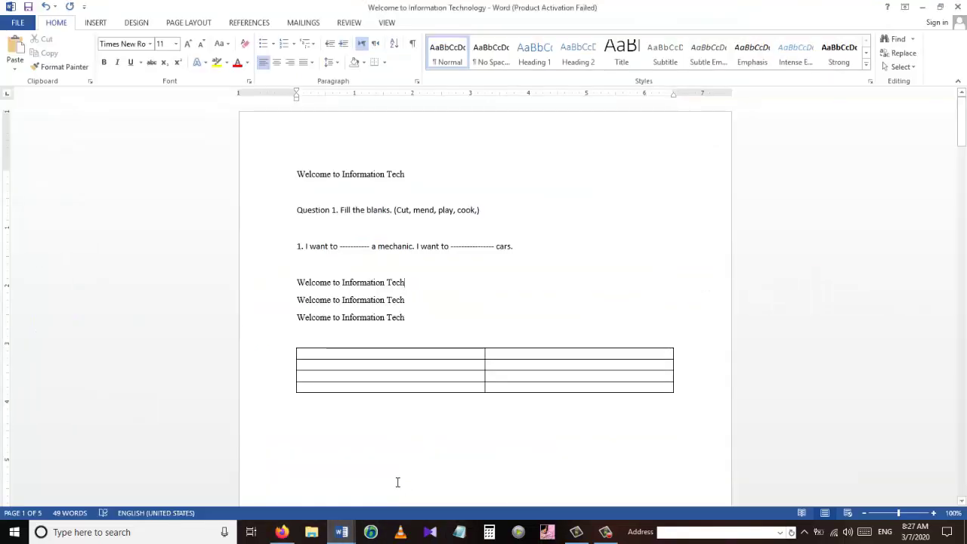
pyautogui.keyDown('shift'); pyautogui.click(350, 285); pyautogui.keyUp('shift')
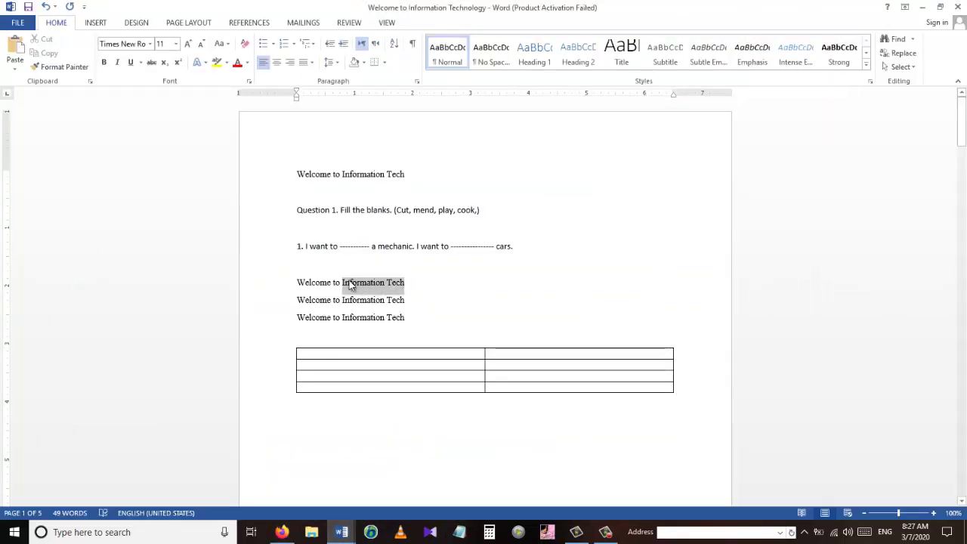
pyautogui.hotkey('ctrl', 'k')
pyautogui.hotkey('ctrl', 'v')
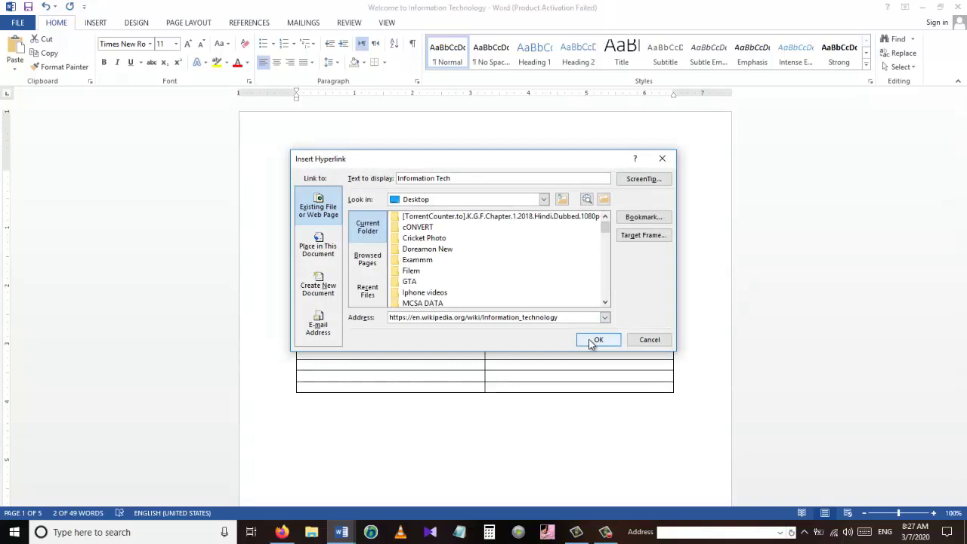
pyautogui.click(598, 340)
# - Follow the "Information Tech" hyperlink to view its Wikipedia page in the browser, and return to the document
pyautogui.keyDown('ctrl'); pyautogui.click(359, 282); pyautogui.keyUp('ctrl')
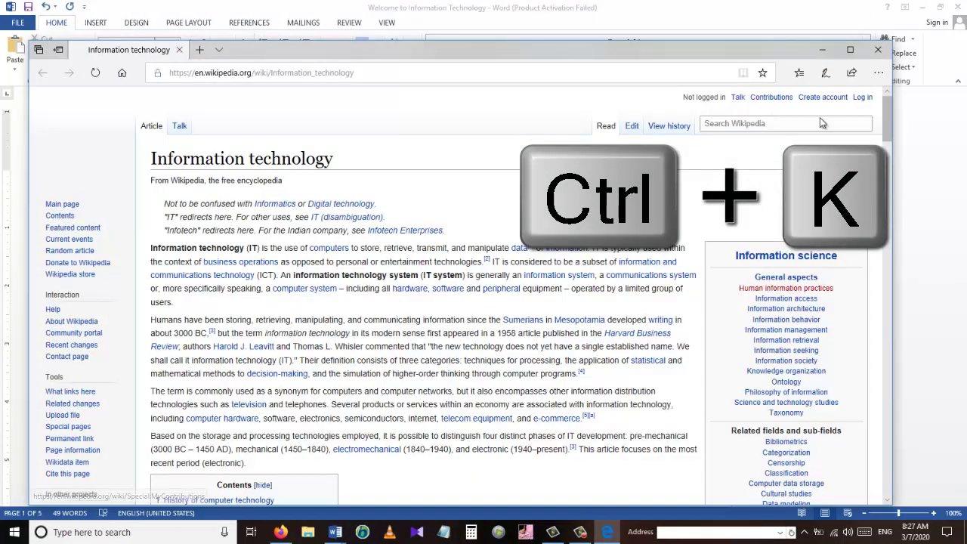
pyautogui.click(850, 49)
pyautogui.click(907, 3)
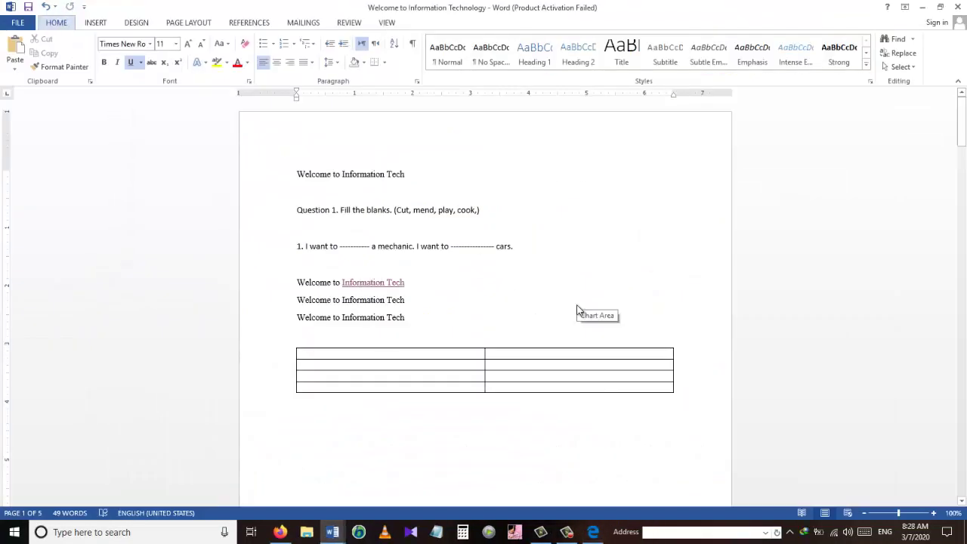
# - Add a Blank style header with the text "Information Technology" and return to the document body
pyautogui.hotkey('alt', 'n')
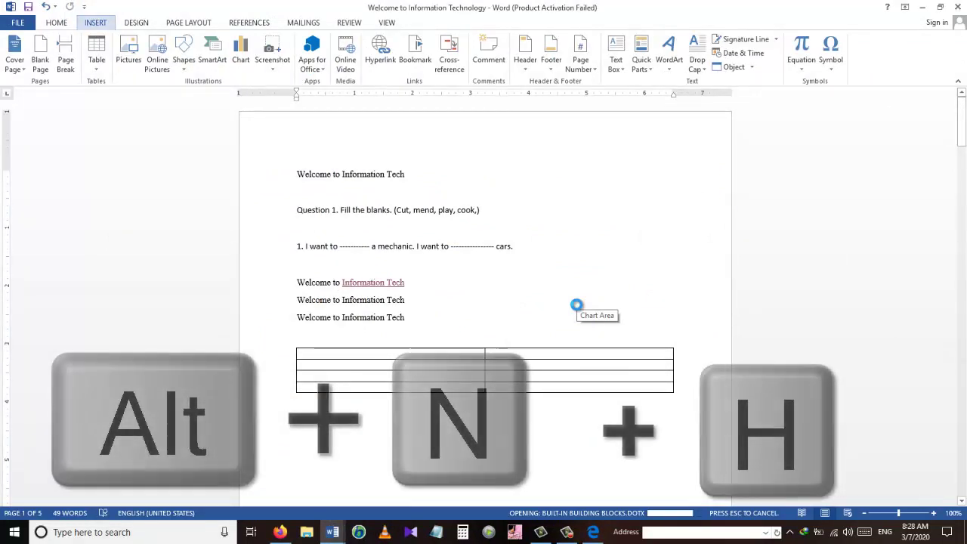
pyautogui.press('h')
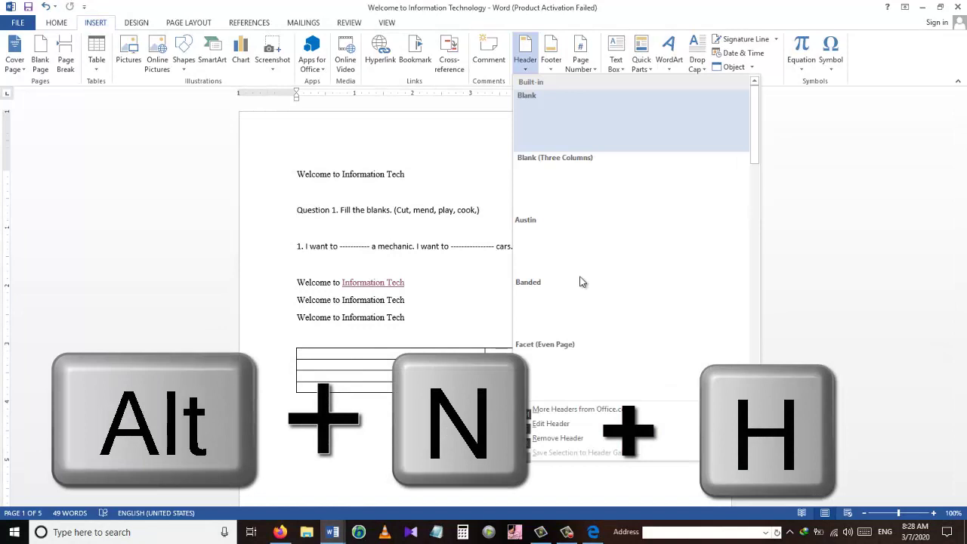
pyautogui.click(585, 119)
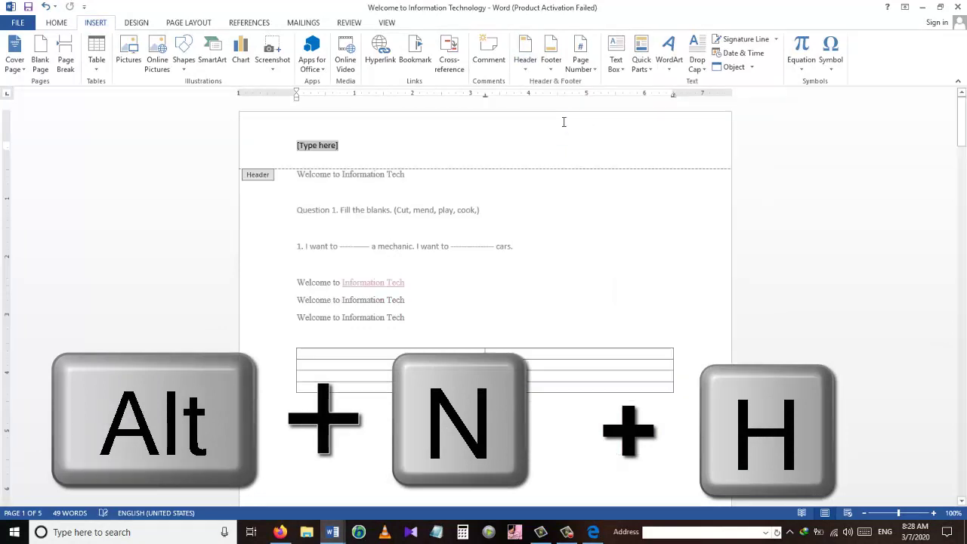
pyautogui.write('I')
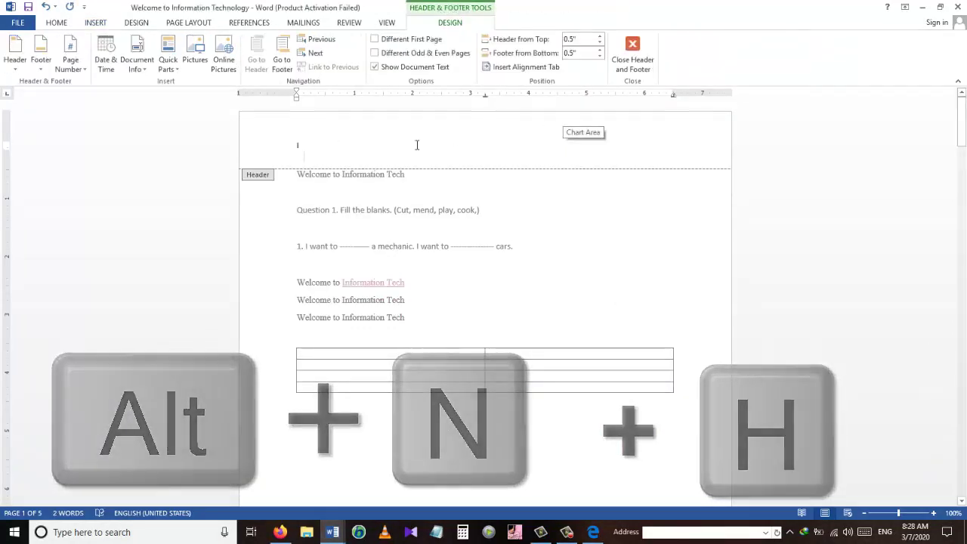
pyautogui.write('nformation Technology')
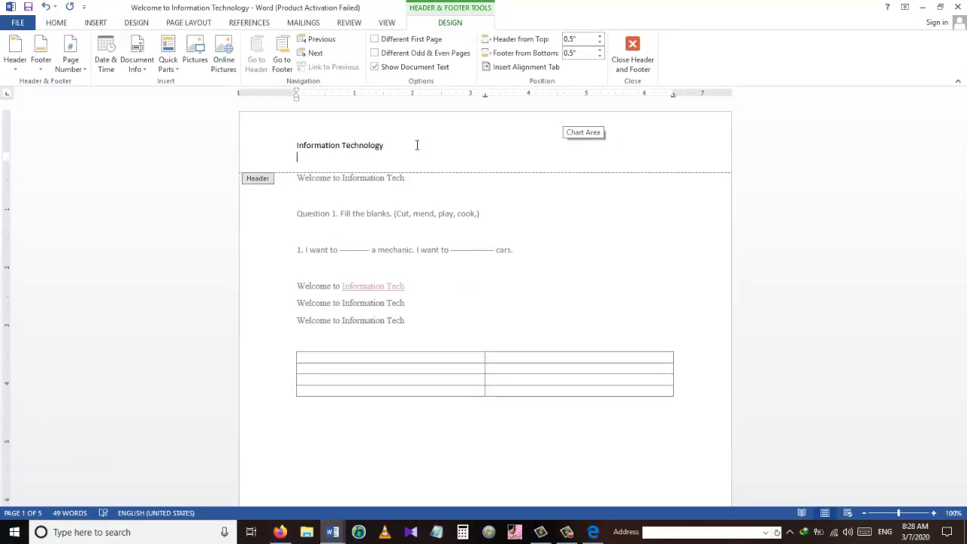
pyautogui.doubleClick(486, 200)
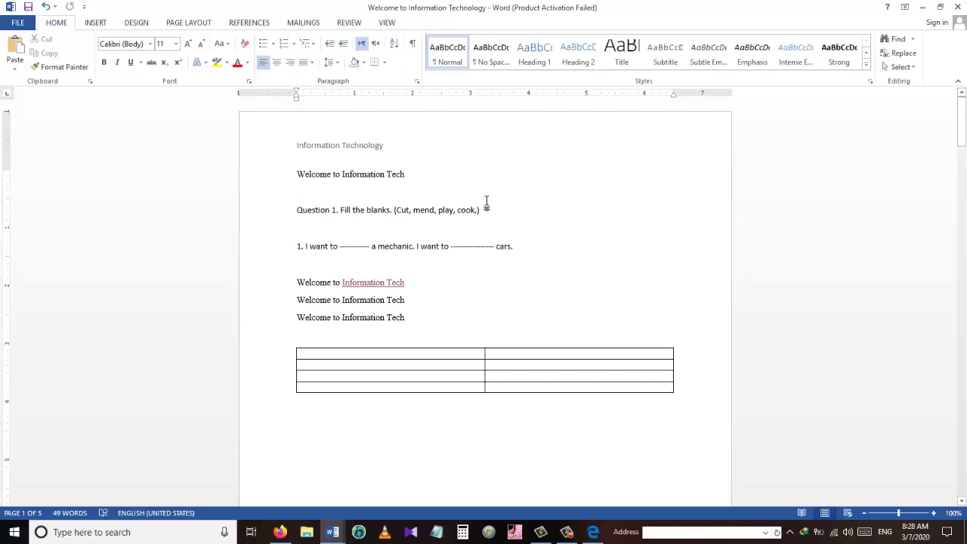
# - Open the Online Pictures dialog and close it without inserting a picture
pyautogui.press('alt')
pyautogui.press('n')
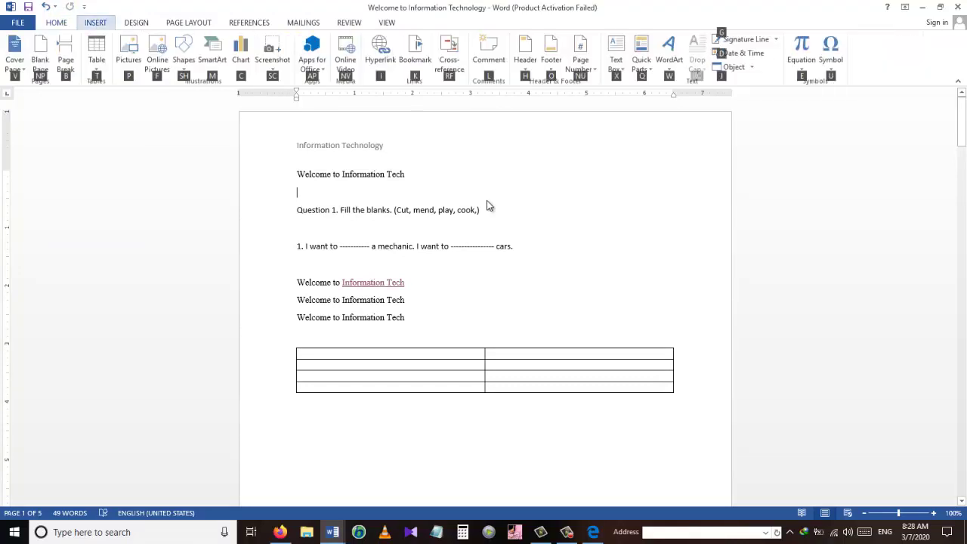
pyautogui.press('f')
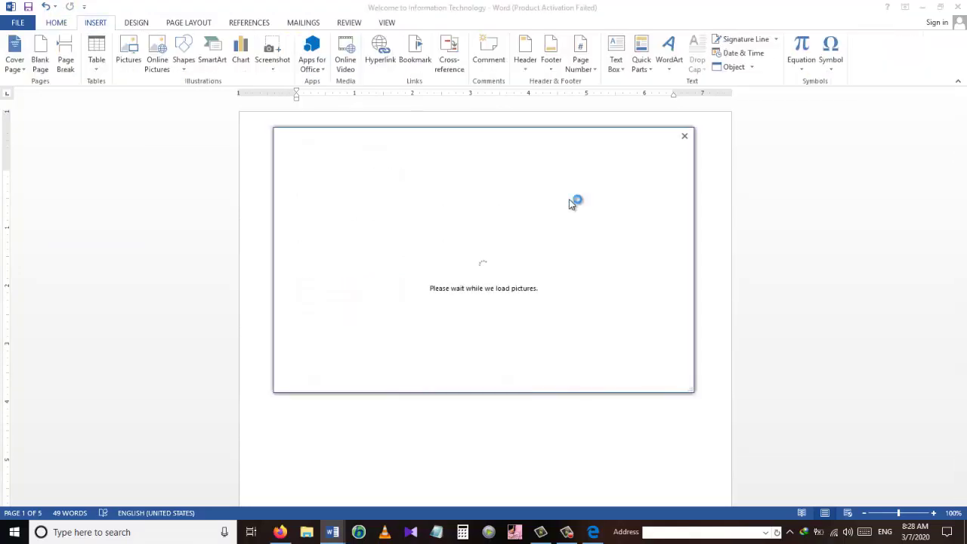
pyautogui.click(685, 141)
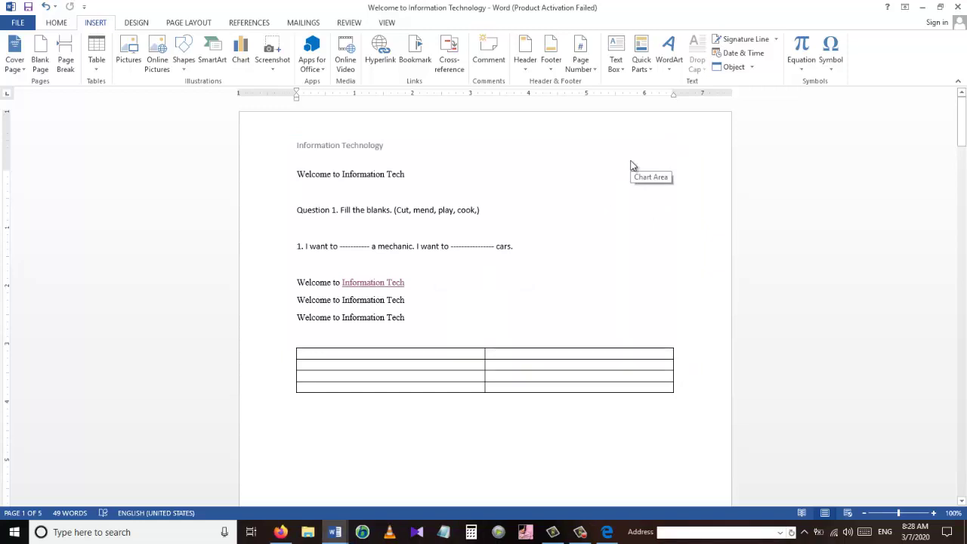
# - Add a footer with the text "Copy right" and return to the document body
pyautogui.press('alt')
pyautogui.press('n')
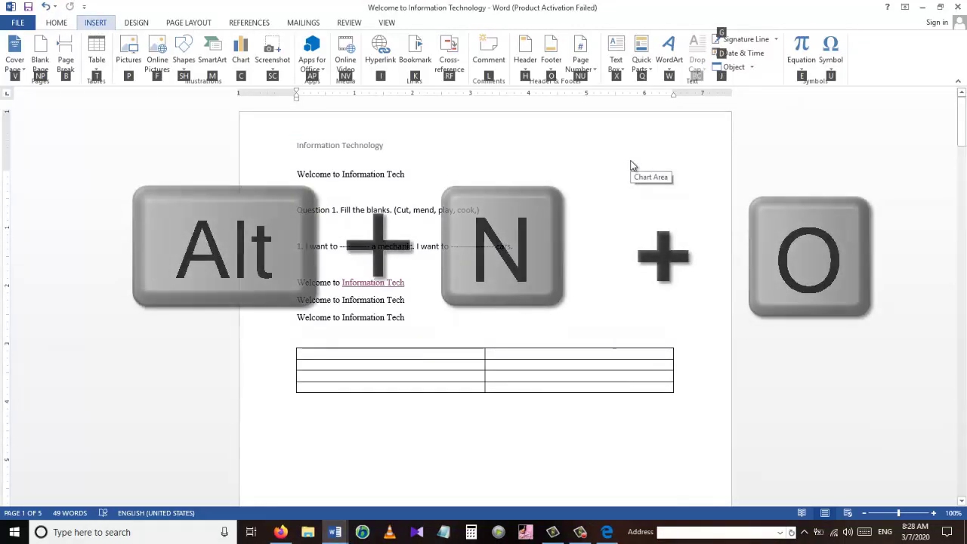
pyautogui.press('o')
pyautogui.click(623, 139)
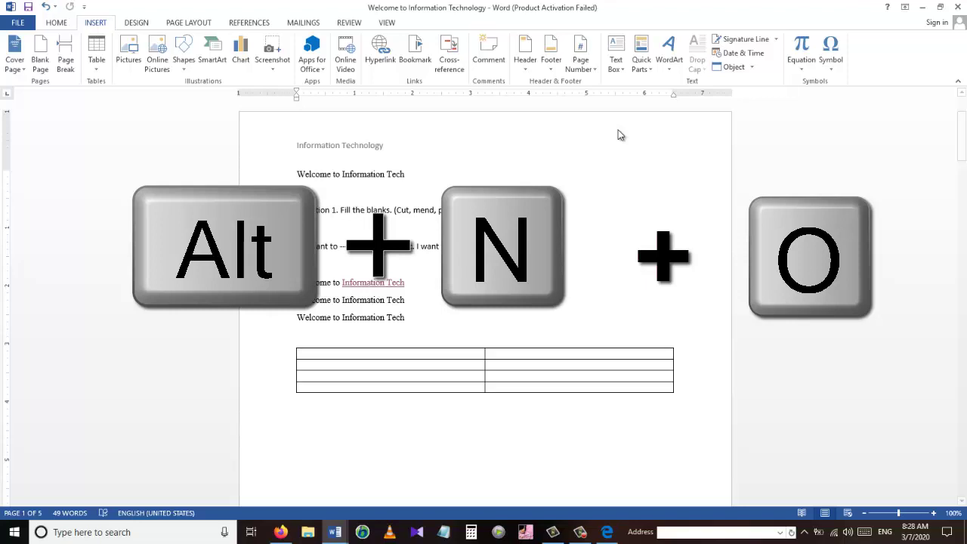
pyautogui.write('Co')
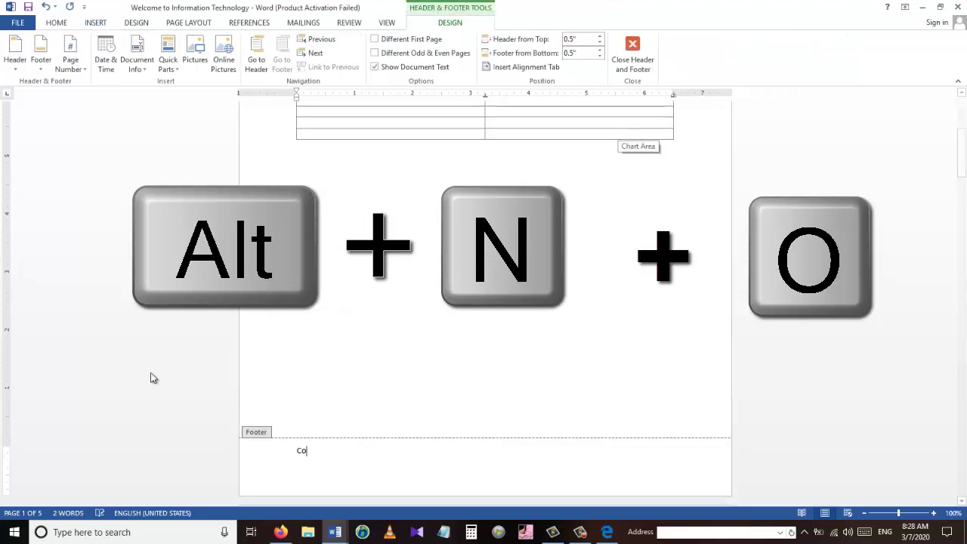
pyautogui.write('py right')
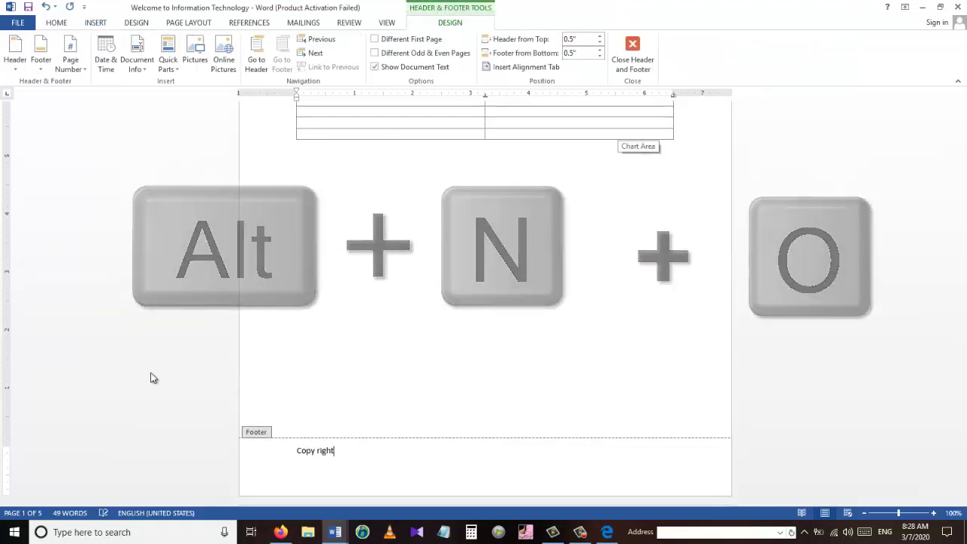
pyautogui.doubleClick(312, 356)
# - Look through the document's pages to check the header and footer, and return to the first page
pyautogui.scroll(6, 954, 204)
pyautogui.scroll(-10, 954, 204)
pyautogui.scroll(2, 942, 215)
pyautogui.scroll(-4, 937, 249)
pyautogui.scroll(-14, 922, 317)
pyautogui.scroll(7, 912, 342)
pyautogui.scroll(-7, 922, 296)
pyautogui.scroll(20, 900, 374)
# - Insert the date in the "Saturday, March 7, 2020" format on a new line below the last Welcome line
pyautogui.click(464, 327)
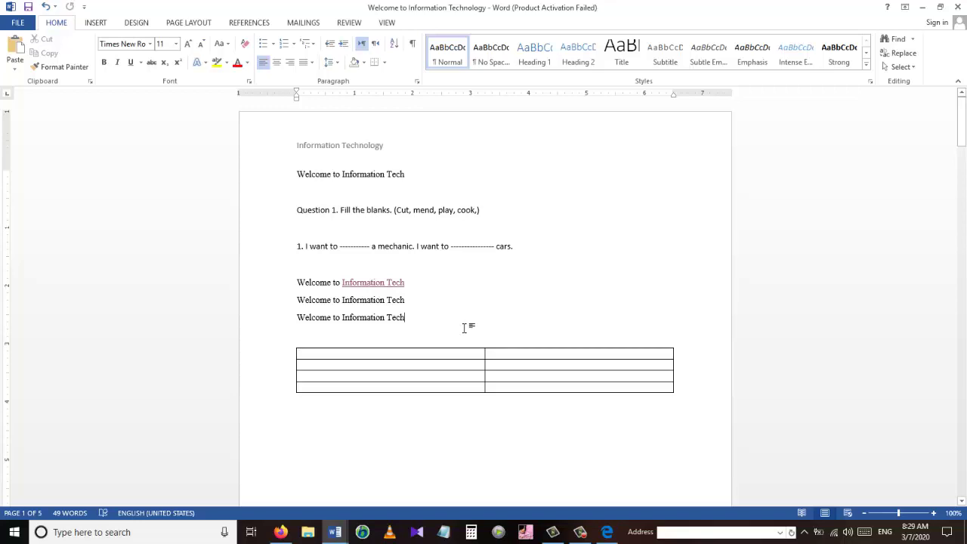
pyautogui.press('Return')
pyautogui.hotkey('alt', 'n')
pyautogui.press('d')
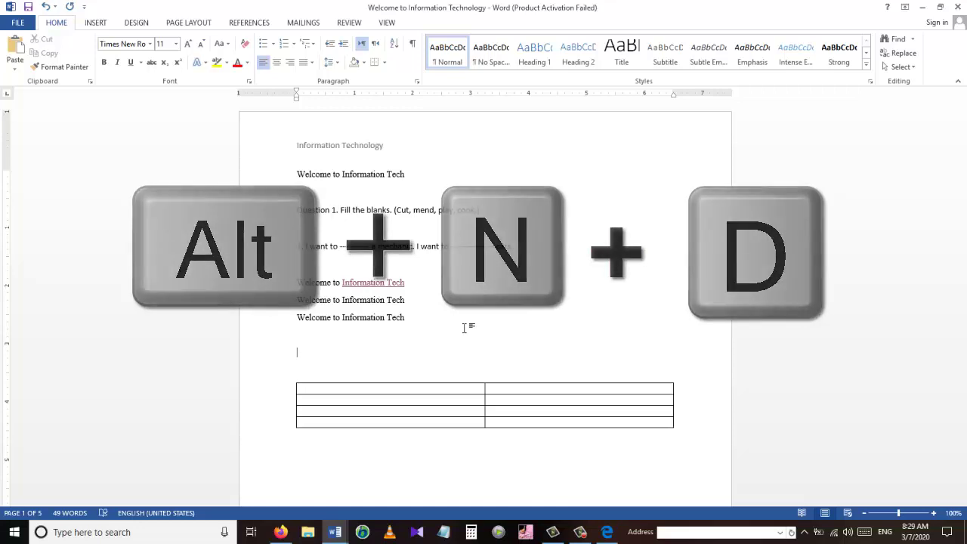
pyautogui.press('alt')
pyautogui.press('n')
pyautogui.press('d')
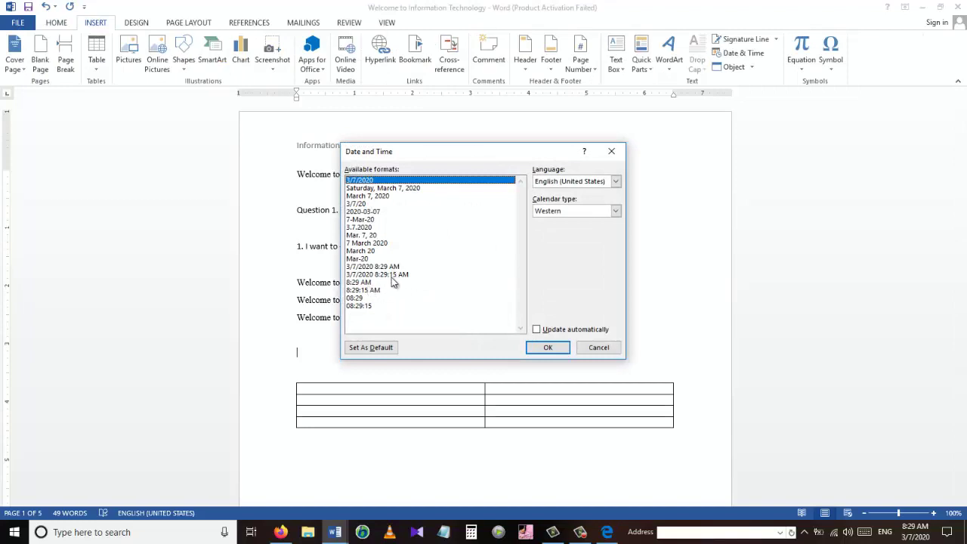
pyautogui.click(396, 189)
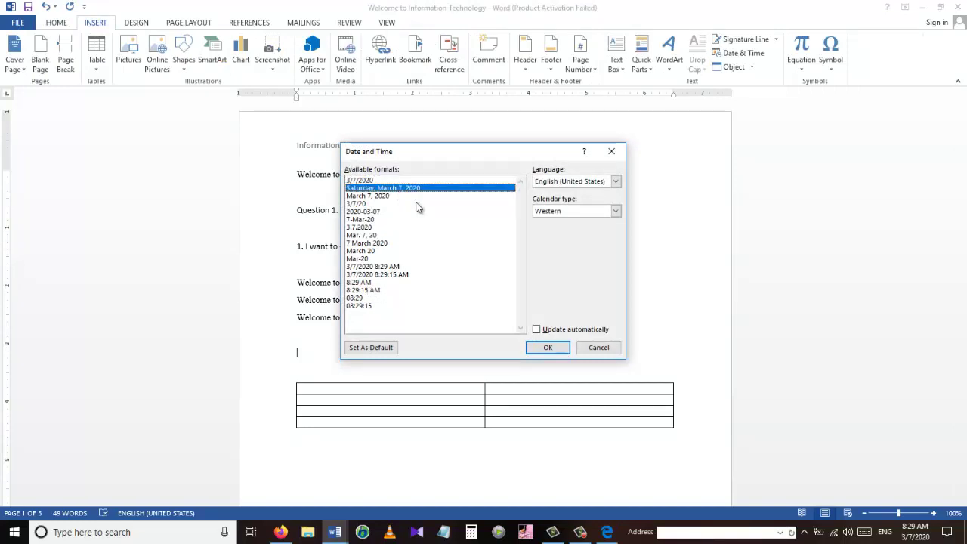
pyautogui.click(552, 346)
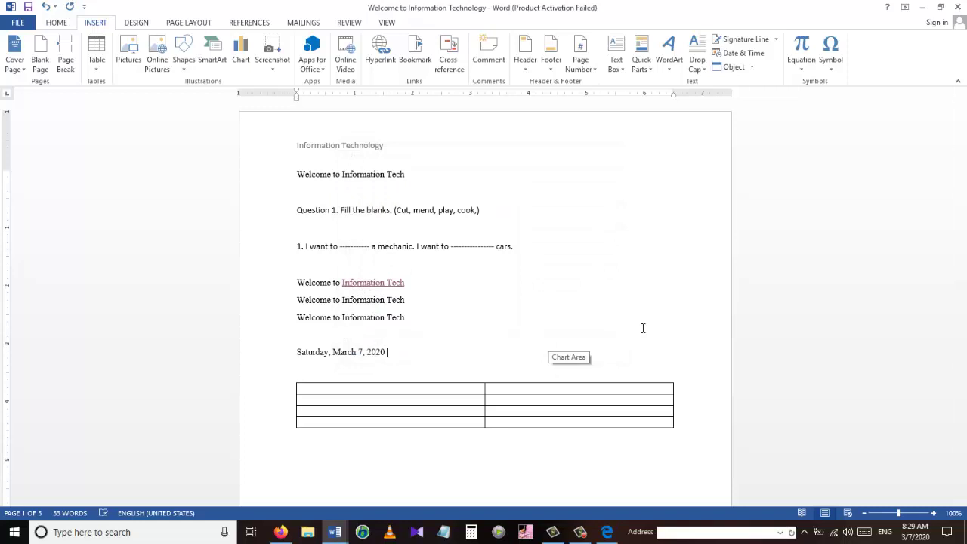
# - Insert the copyright symbol © on the empty line above the date
pyautogui.press('alt')
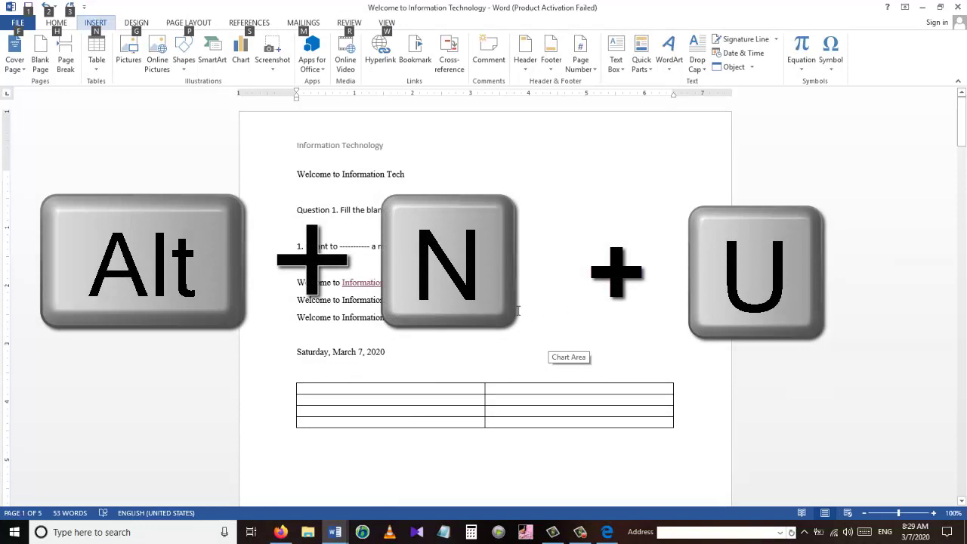
pyautogui.click(467, 334)
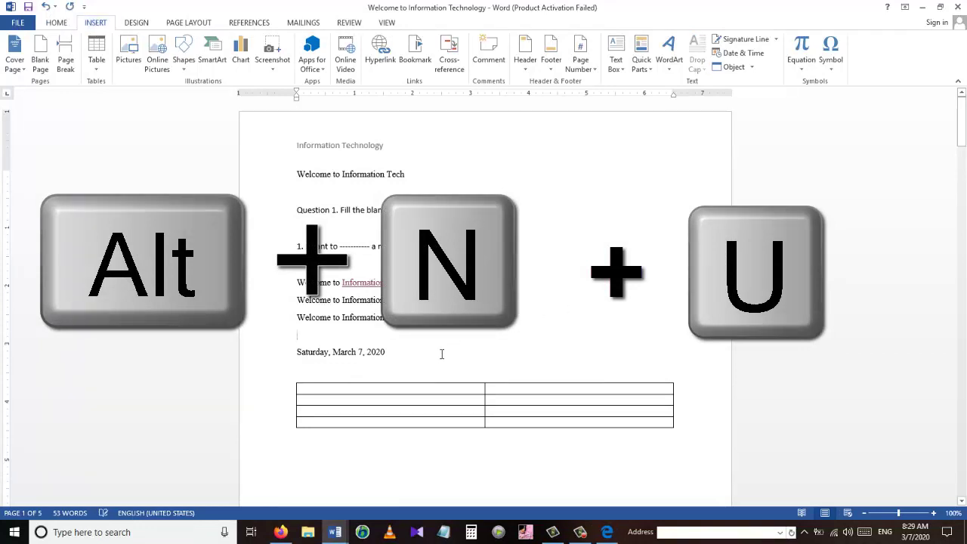
pyautogui.press('alt')
pyautogui.press('n')
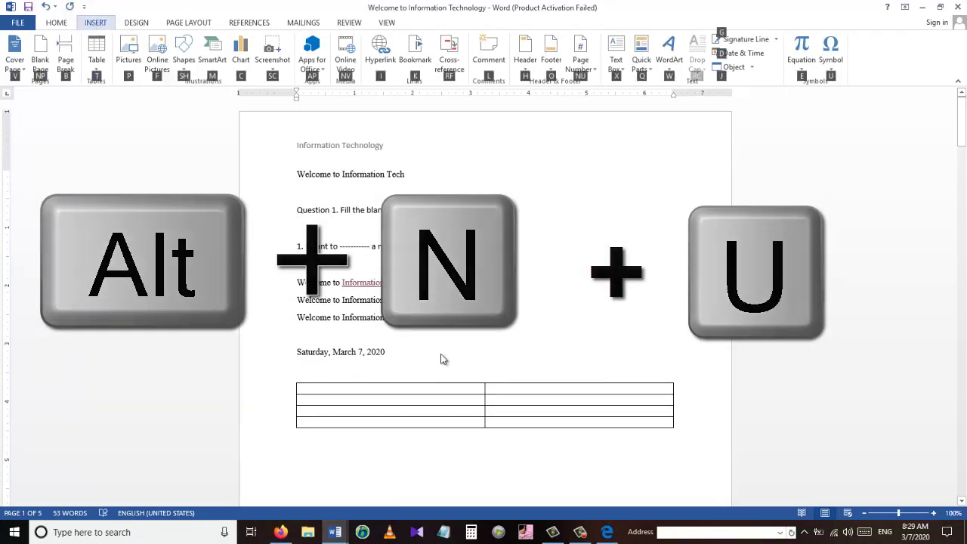
pyautogui.press('u')
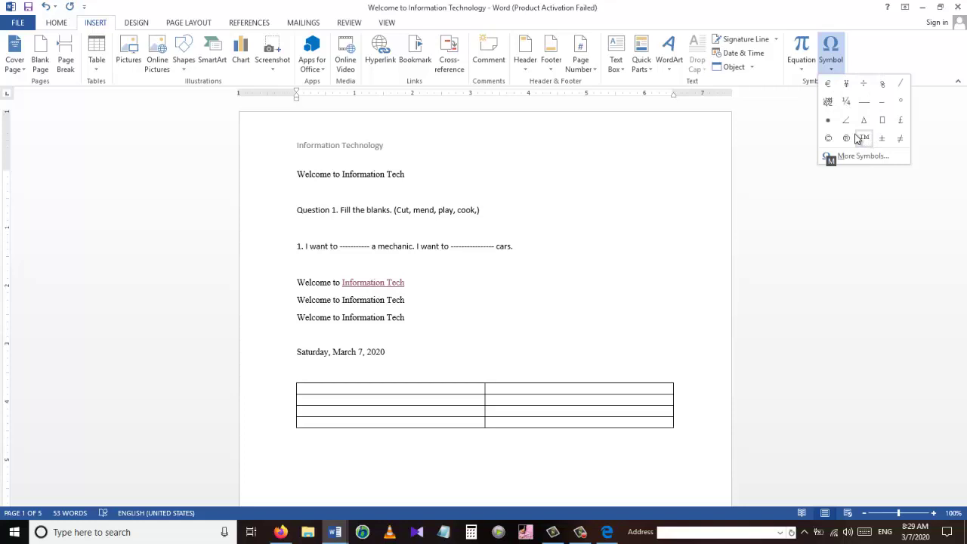
pyautogui.click(828, 138)
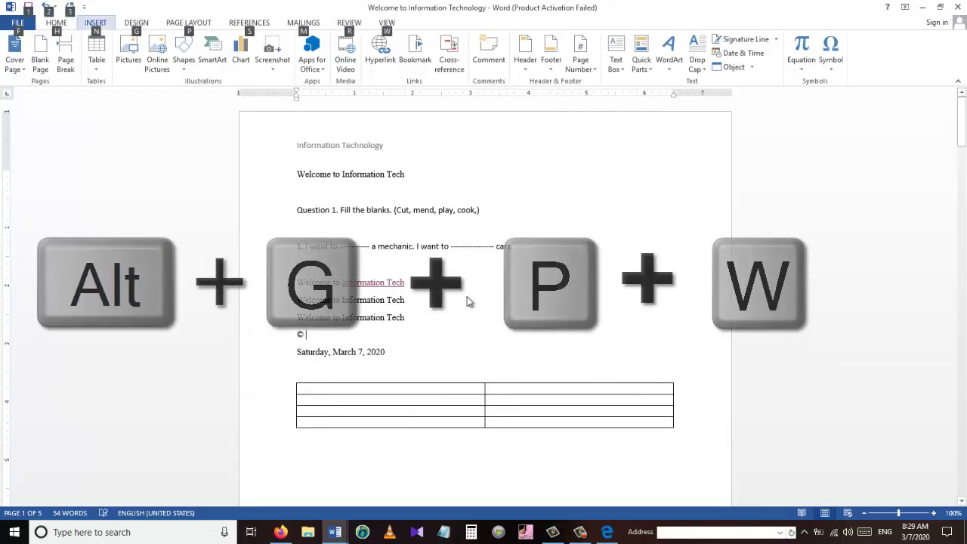
# - Apply the DO NOT COPY 1 watermark to the document and check it on the pages
pyautogui.press('alt')
pyautogui.press('g')
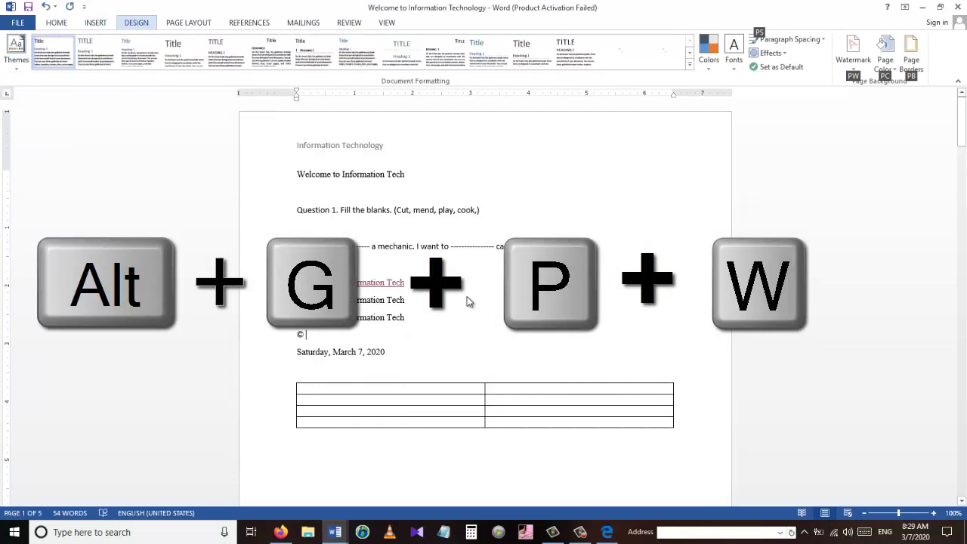
pyautogui.press('p')
pyautogui.press('w')
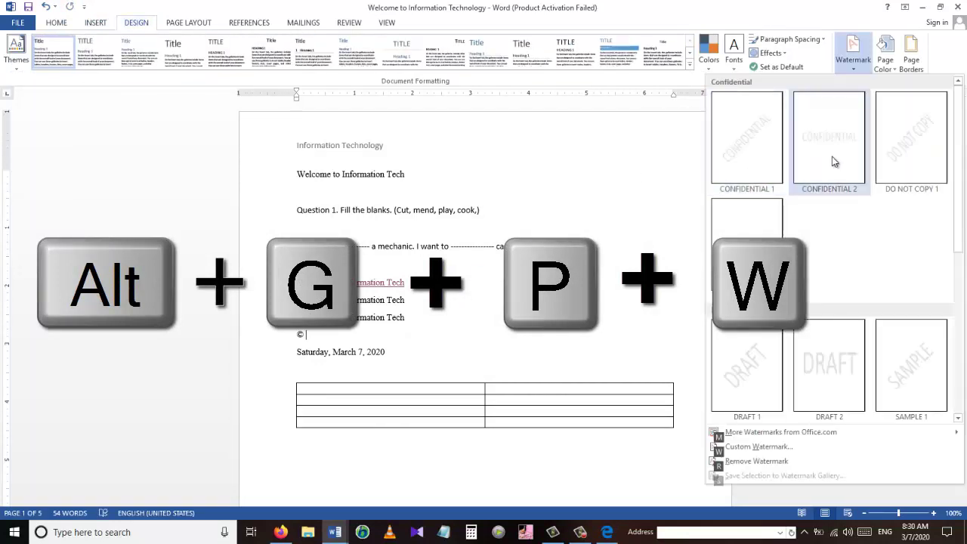
pyautogui.click(889, 154)
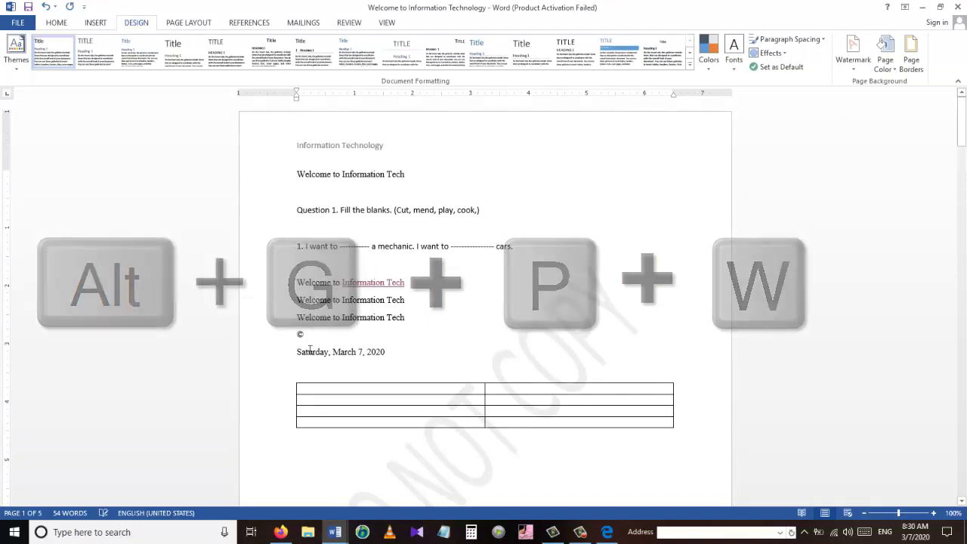
pyautogui.moveTo(964, 136); pyautogui.dragTo(961, 81)
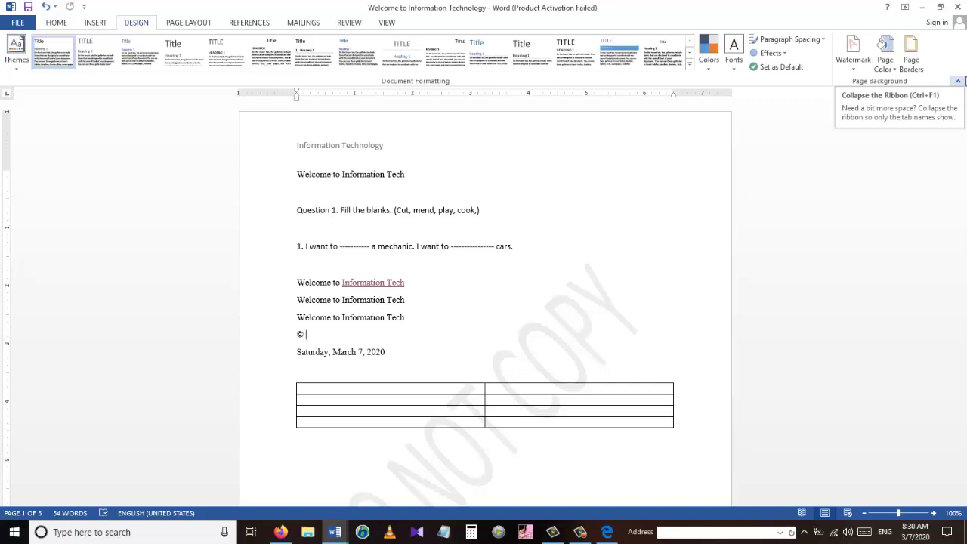
# - Apply a Box page border to the whole document
pyautogui.press('alt')
pyautogui.press('g')
pyautogui.press('p')
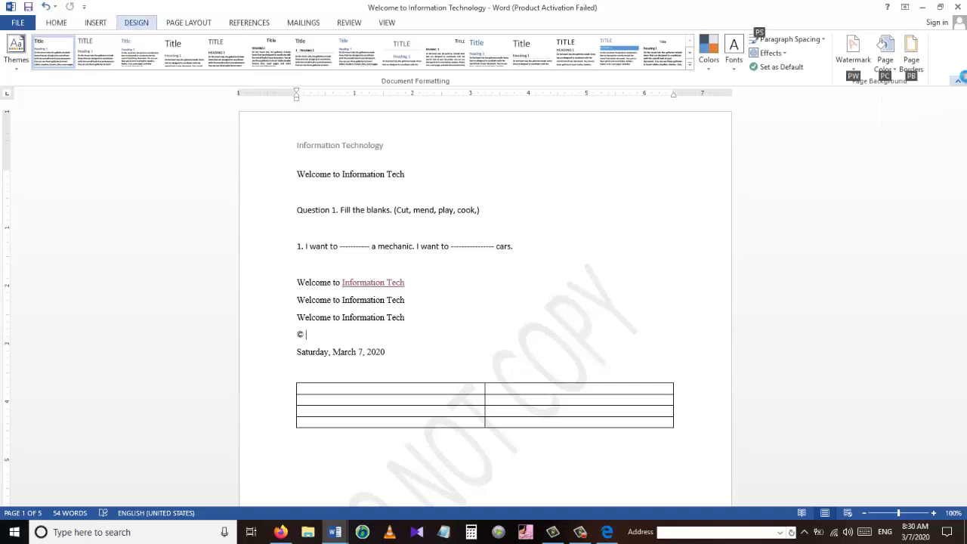
pyautogui.press('b')
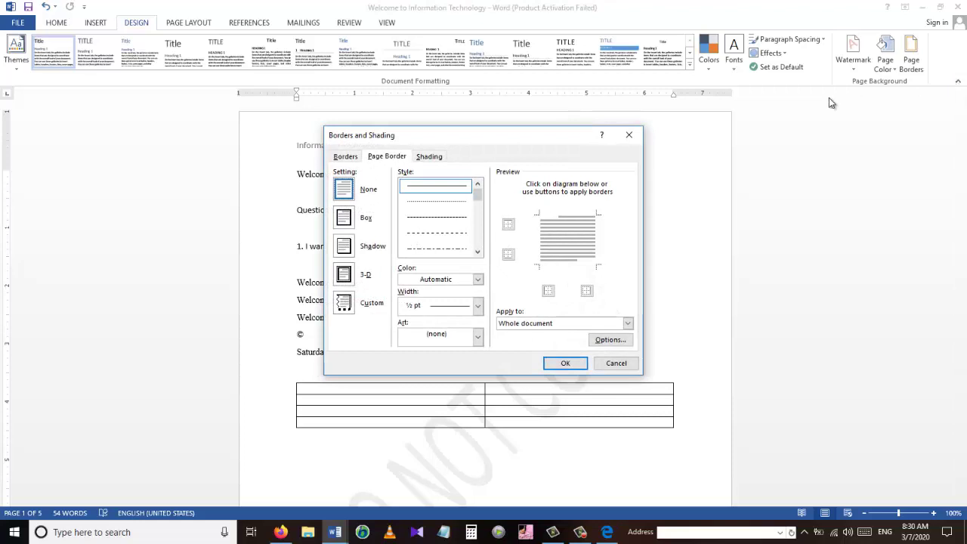
pyautogui.click(360, 218)
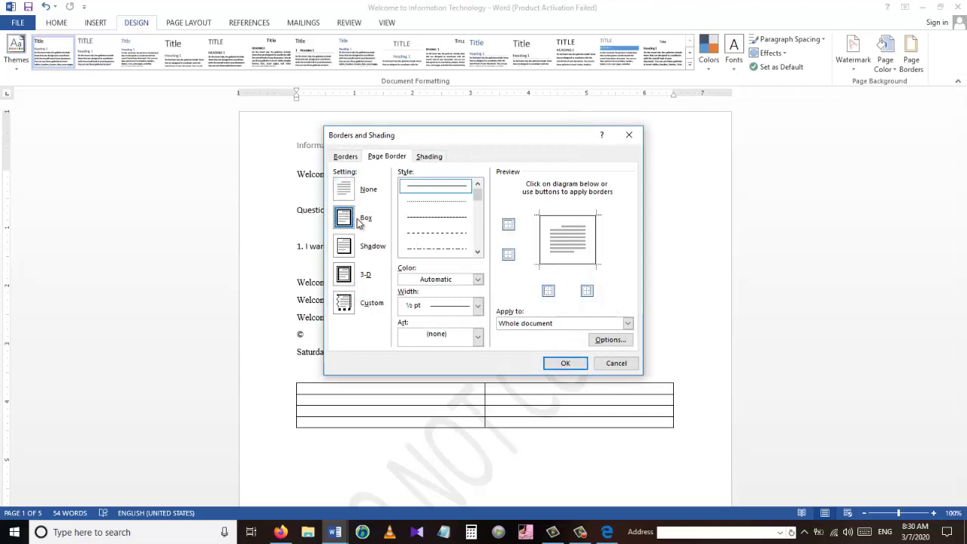
pyautogui.click(562, 362)
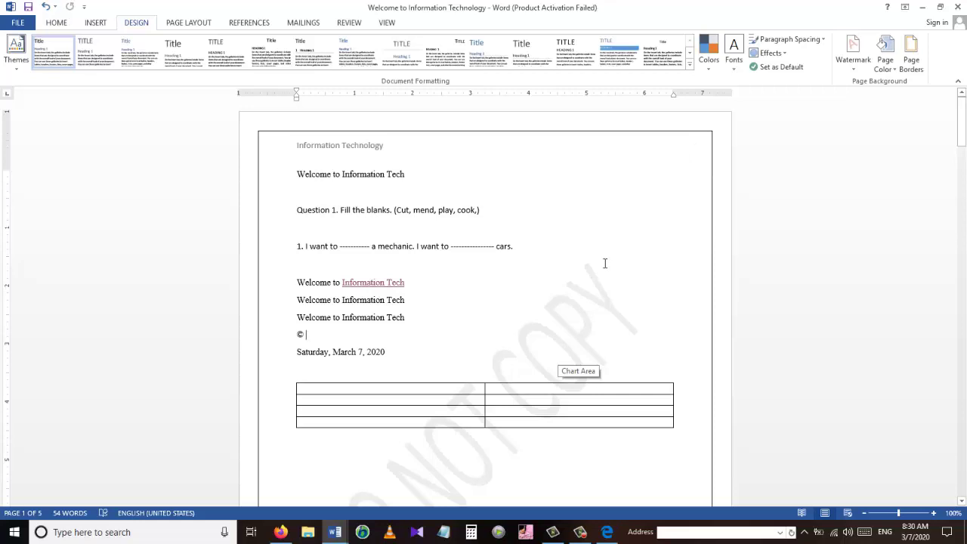
# - Set the page color to the standard Light Blue
pyautogui.hotkey('alt', 'g')
pyautogui.press('p')
pyautogui.press('c')
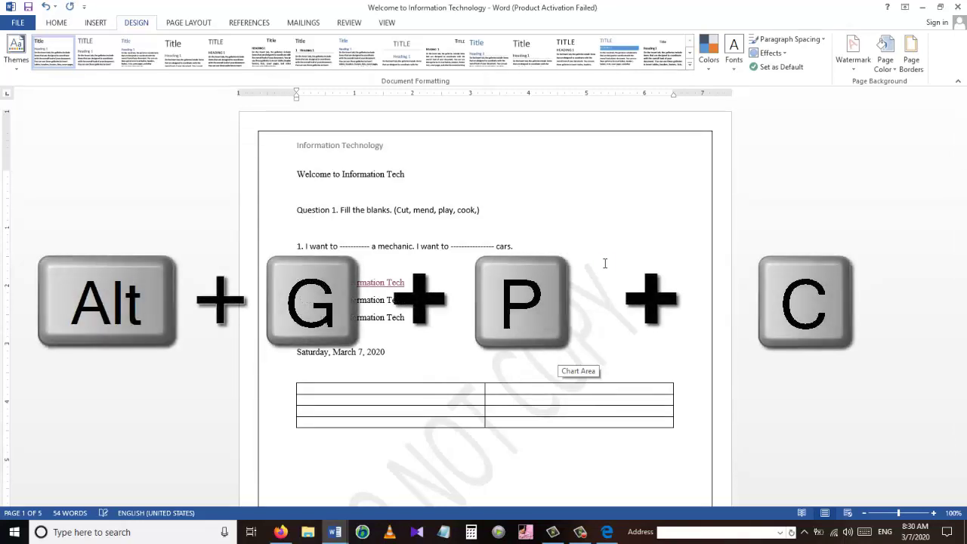
pyautogui.press('alt')
pyautogui.press('g')
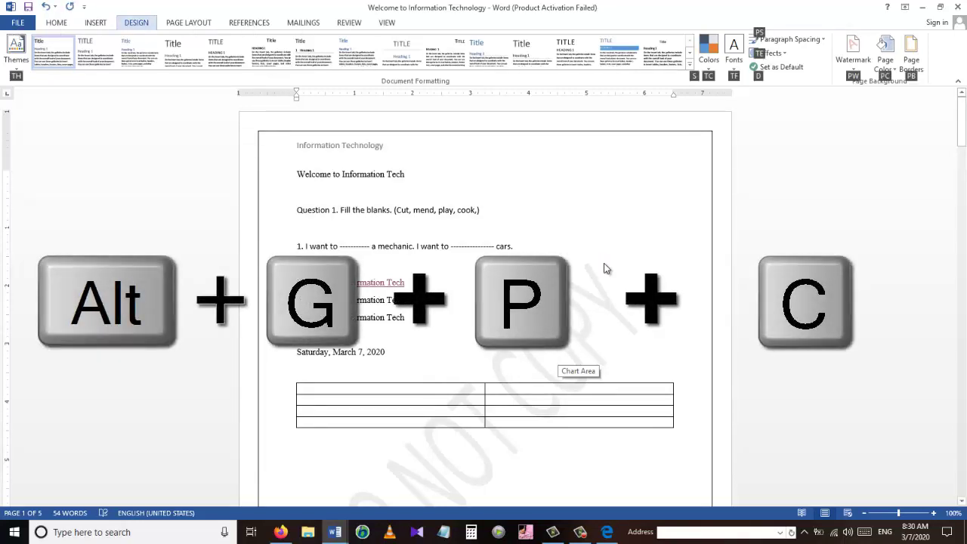
pyautogui.press('p')
pyautogui.press('c')
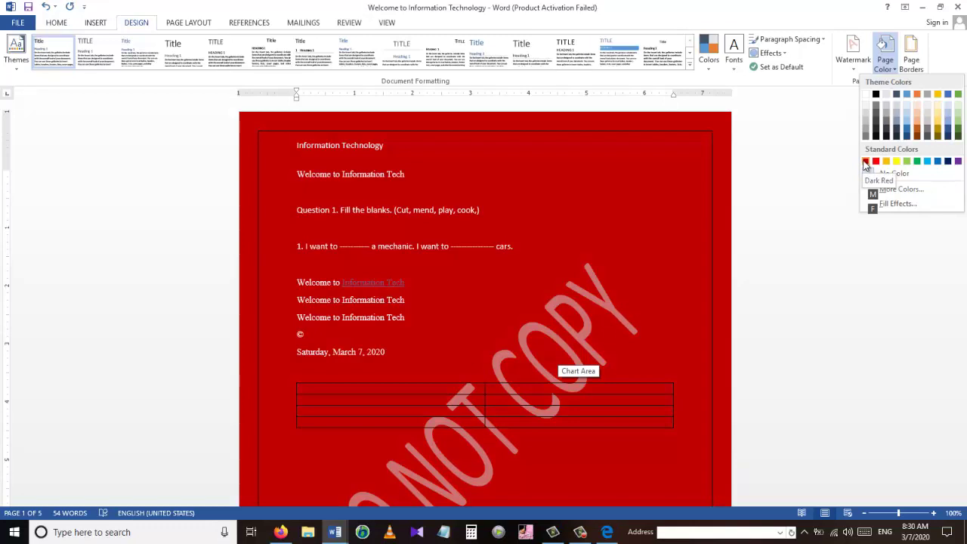
pyautogui.click(927, 161)
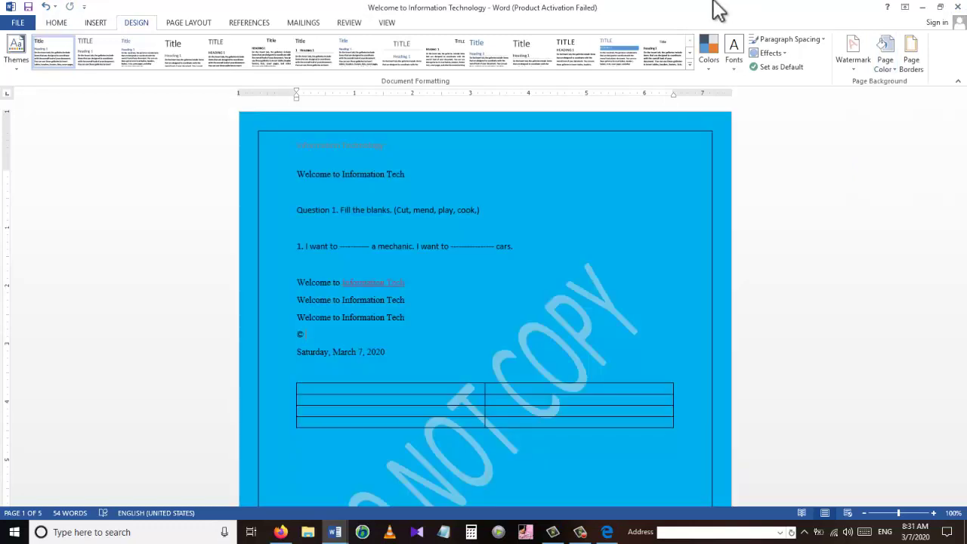
# - Set the page margins to the Wide preset
pyautogui.press('alt')
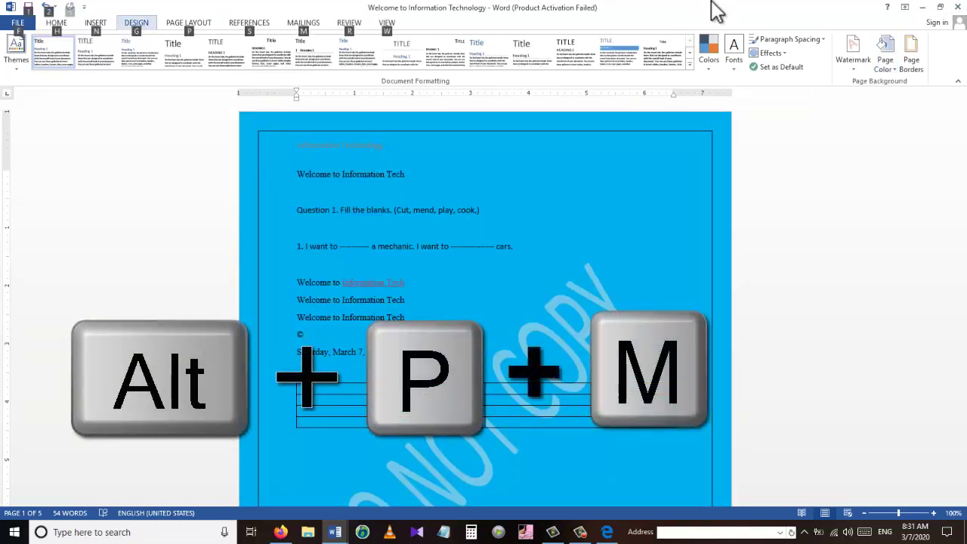
pyautogui.press('p')
pyautogui.press('m')
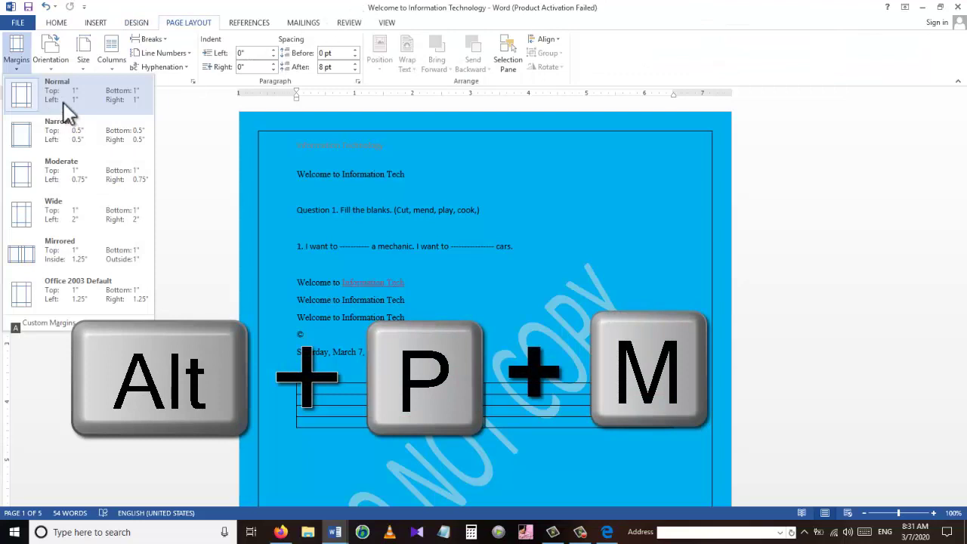
pyautogui.click(68, 207)
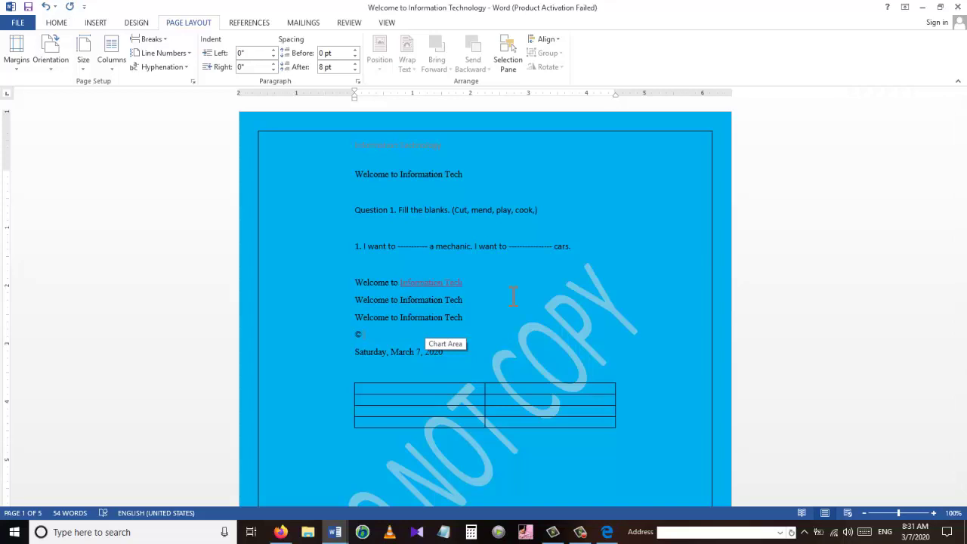
# - Change the page orientation to Landscape and look over the pages
pyautogui.press('alt')
pyautogui.press('p')
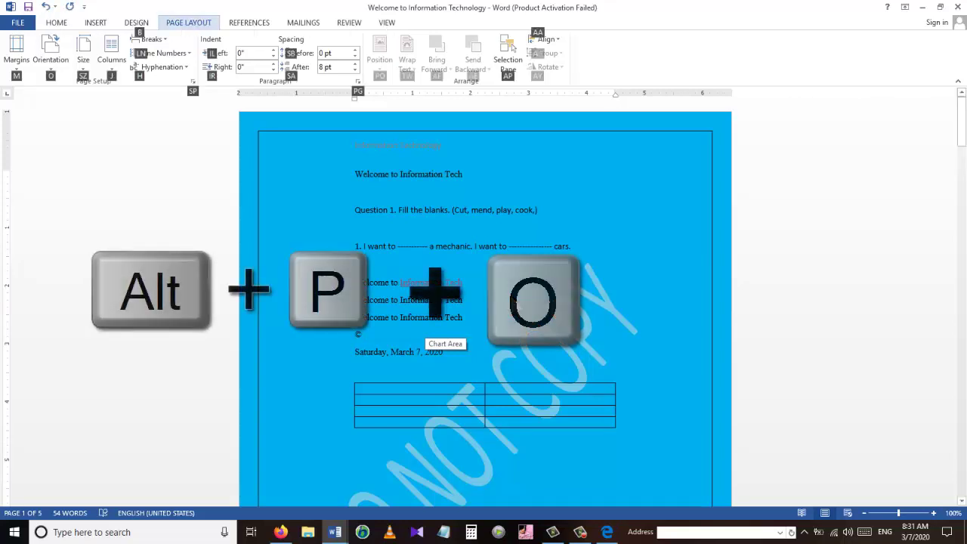
pyautogui.press('o')
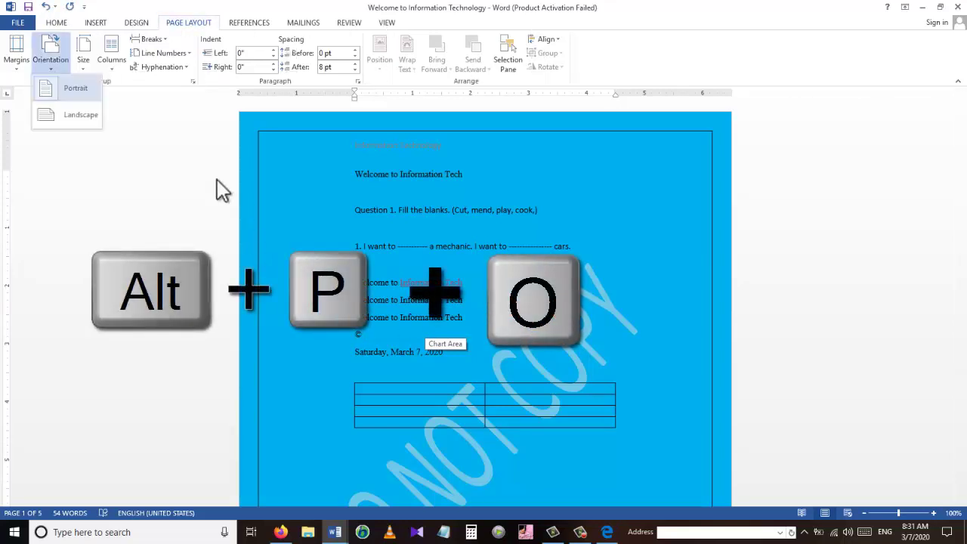
pyautogui.click(79, 115)
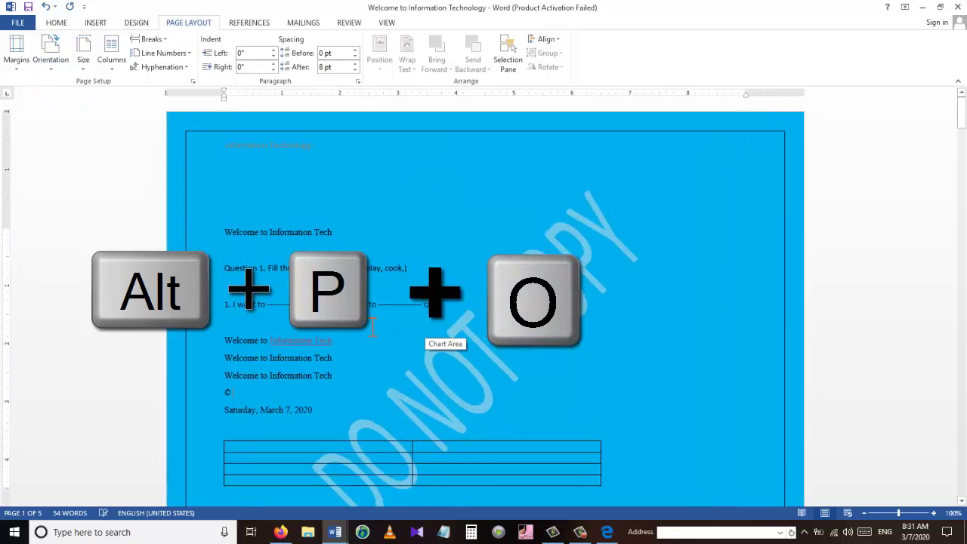
pyautogui.moveTo(963, 129); pyautogui.dragTo(964, 51)
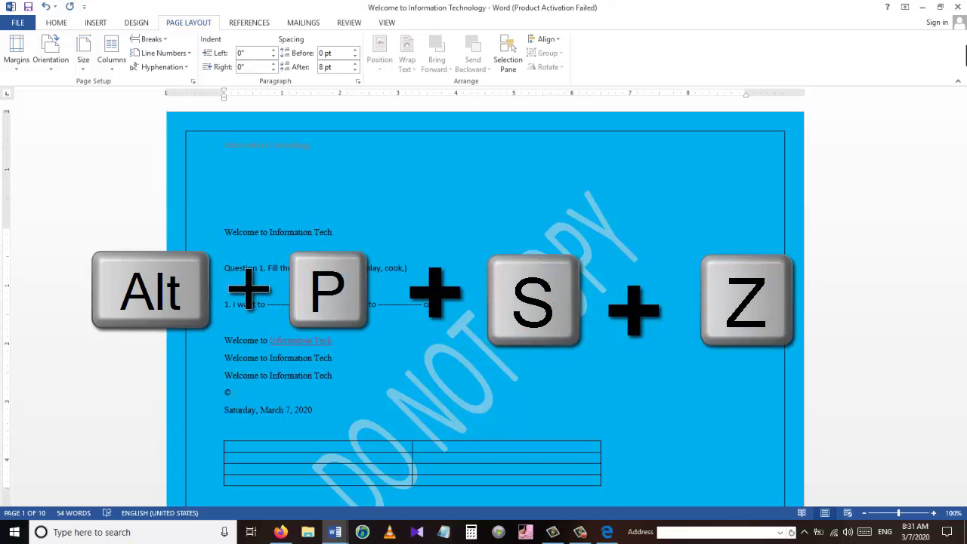
# - Set the paper size to A4
pyautogui.press('alt')
pyautogui.press('p')
pyautogui.press('s')
pyautogui.press('z')
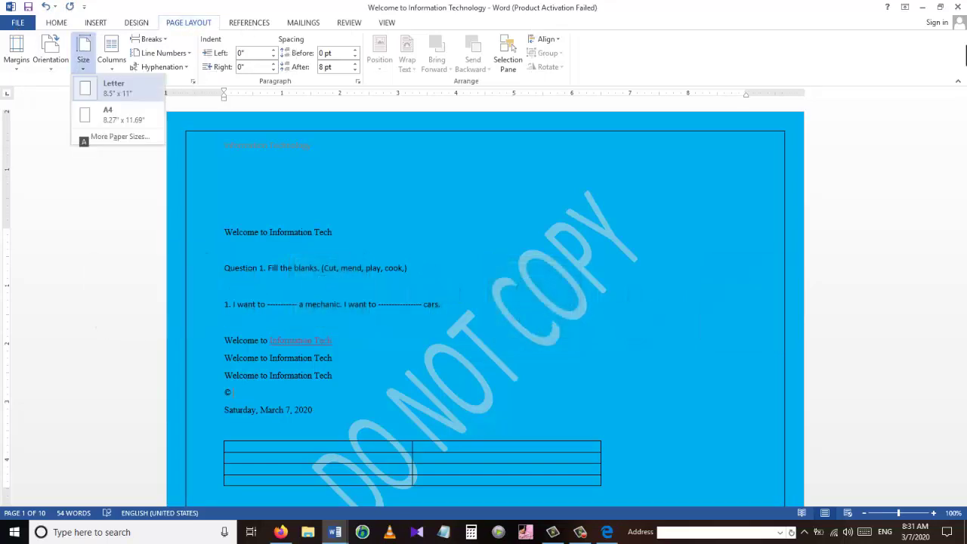
pyautogui.click(128, 123)
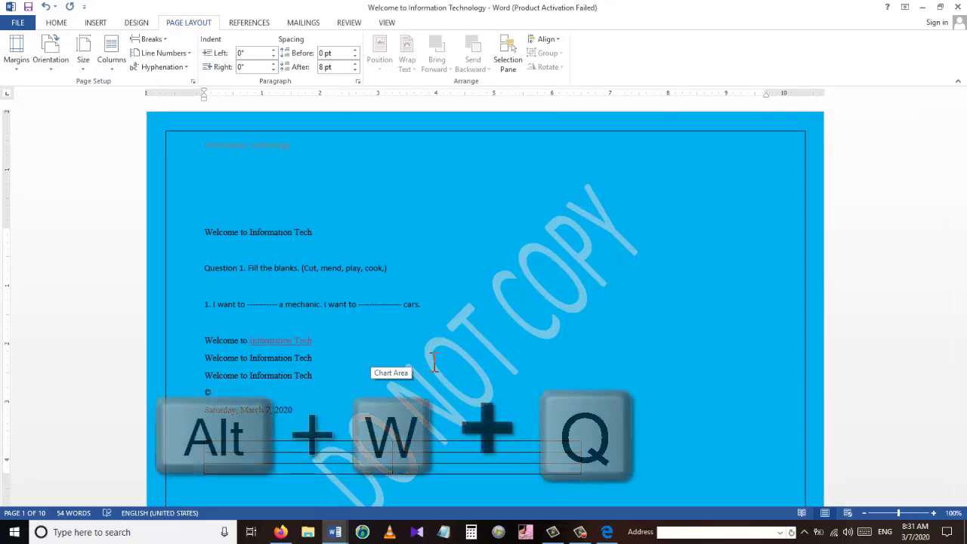
# - Zoom the document to 200%, look across the page, and return the zoom to 100%
pyautogui.press('alt')
pyautogui.press('w')
pyautogui.press('q')
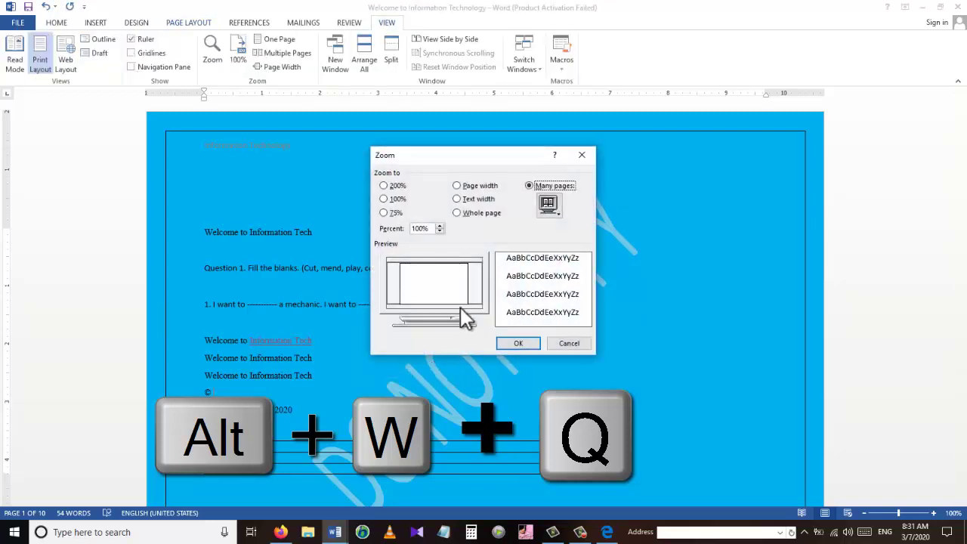
pyautogui.click(392, 186)
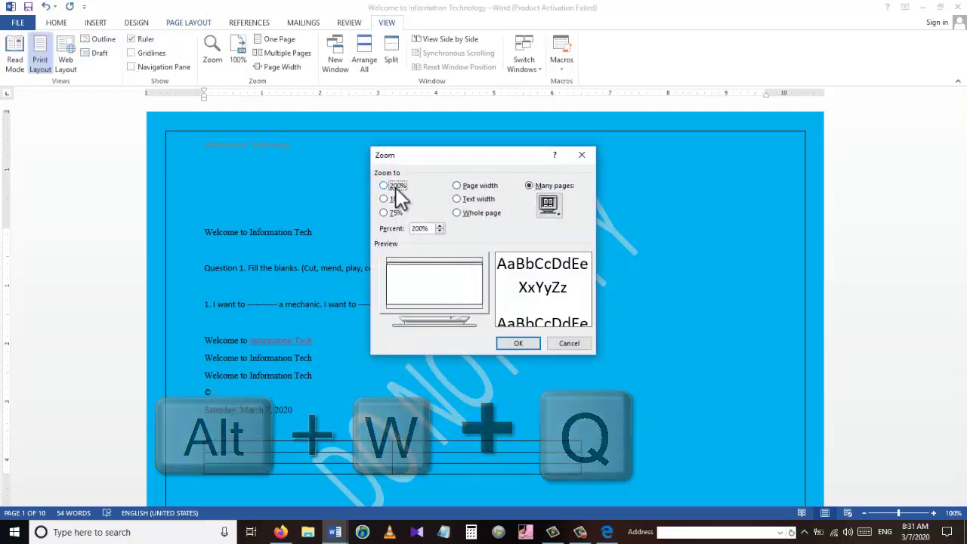
pyautogui.click(529, 344)
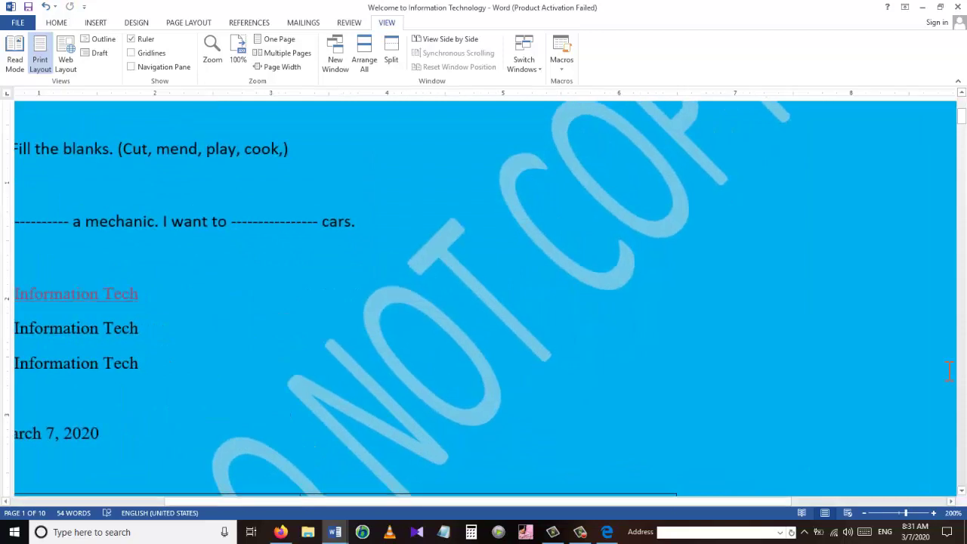
pyautogui.moveTo(708, 501); pyautogui.dragTo(567, 529)
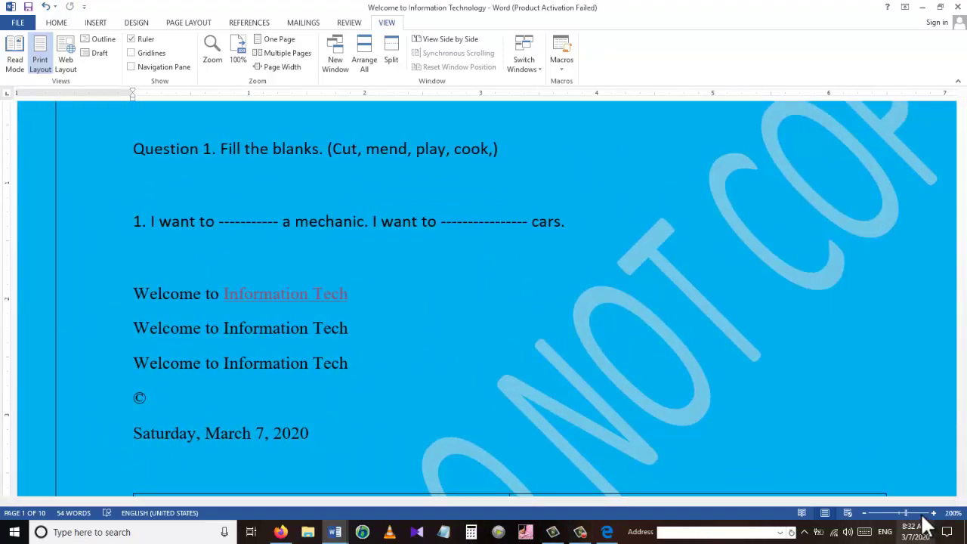
pyautogui.click(898, 513)
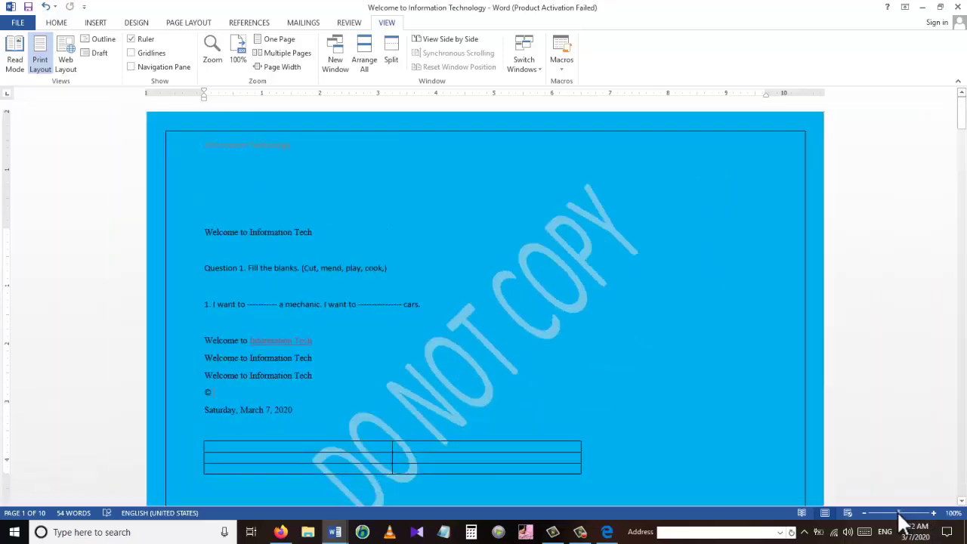
# - Check the spelling, misspell the two line endings above the © symbol as "Techsd" and "Techdfd", and run the spelling check again
pyautogui.press('F7')
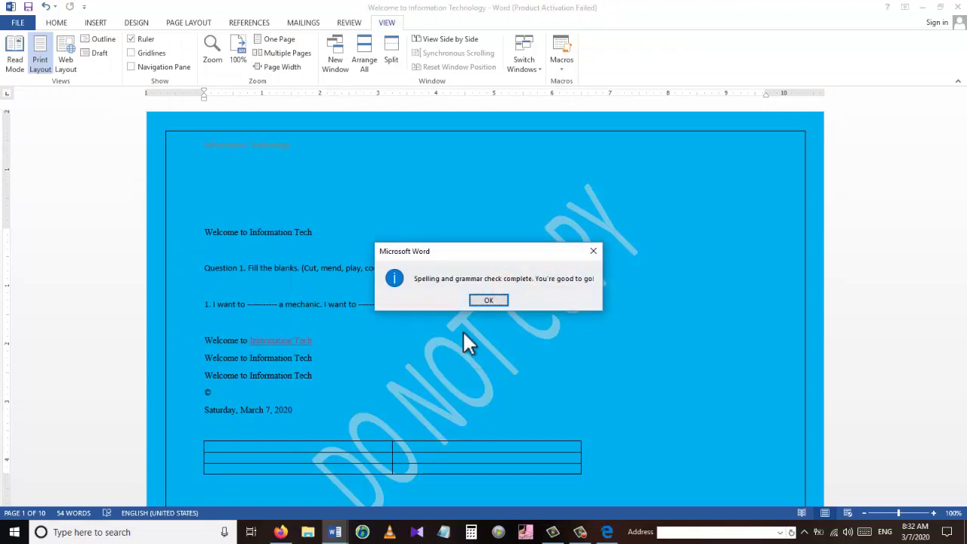
pyautogui.click(486, 301)
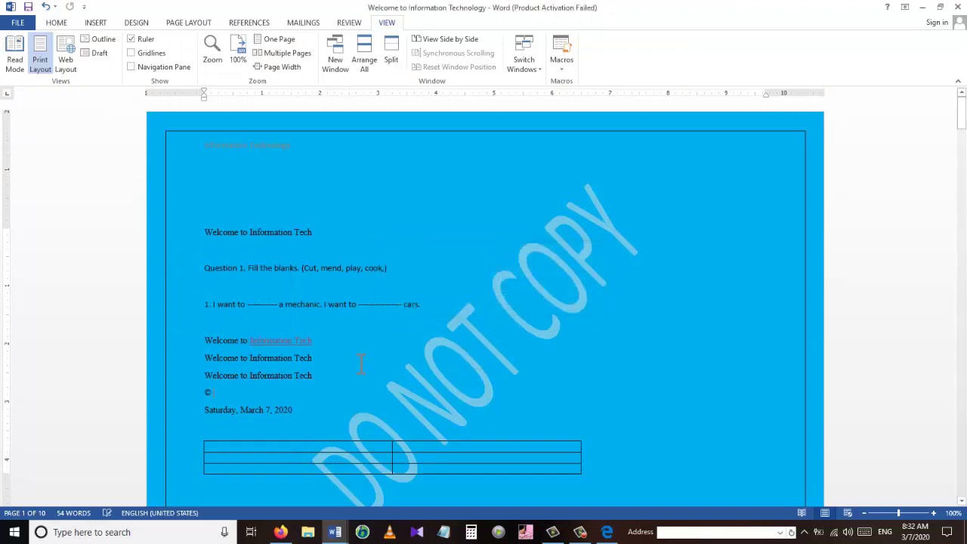
pyautogui.write('sd')
pyautogui.click(349, 23)
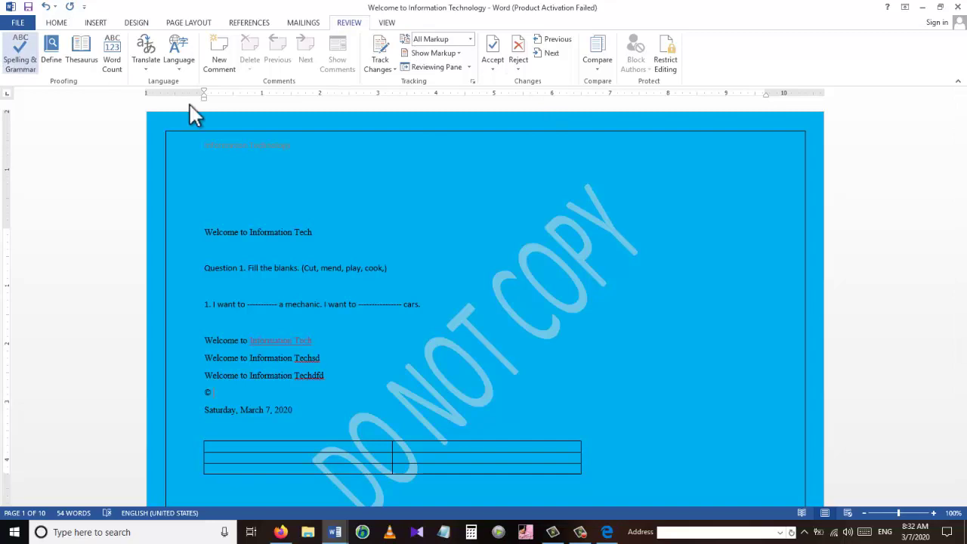
pyautogui.press('F7')
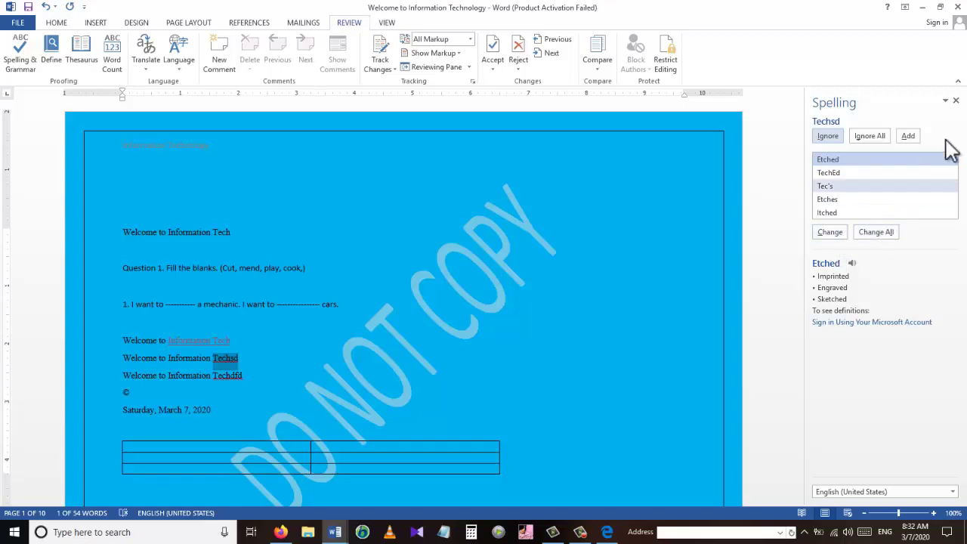
pyautogui.click(956, 101)
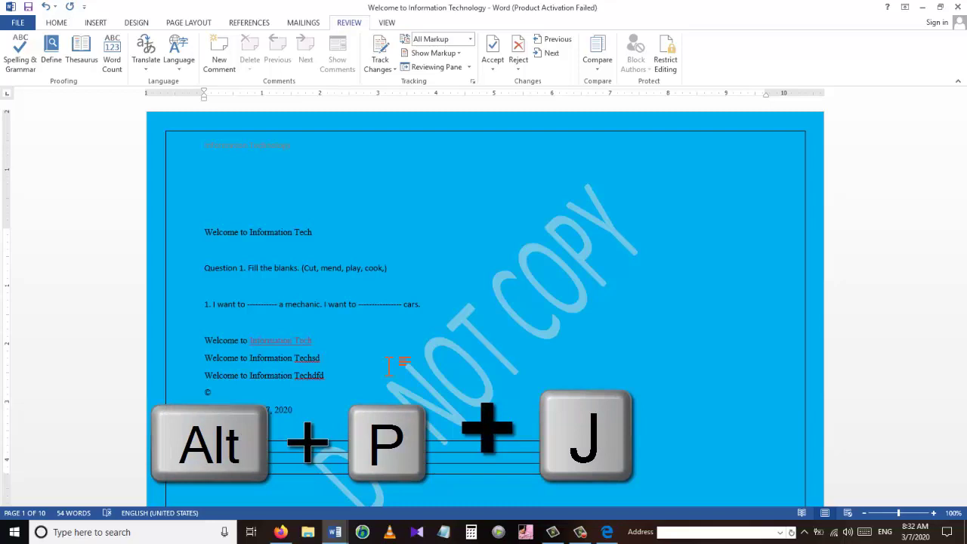
# - Set the page text in two columns
pyautogui.hotkey('alt', 'p')
pyautogui.press('j')
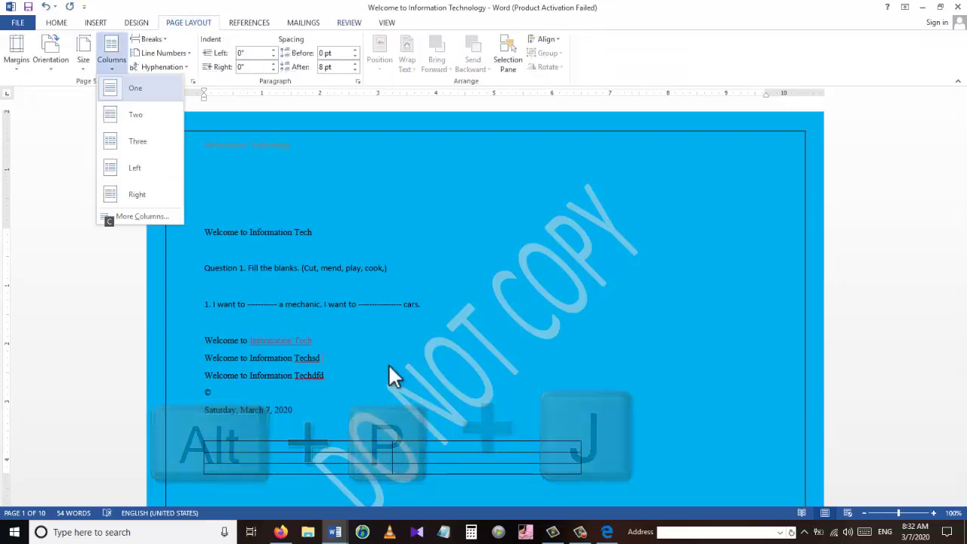
pyautogui.click(133, 117)
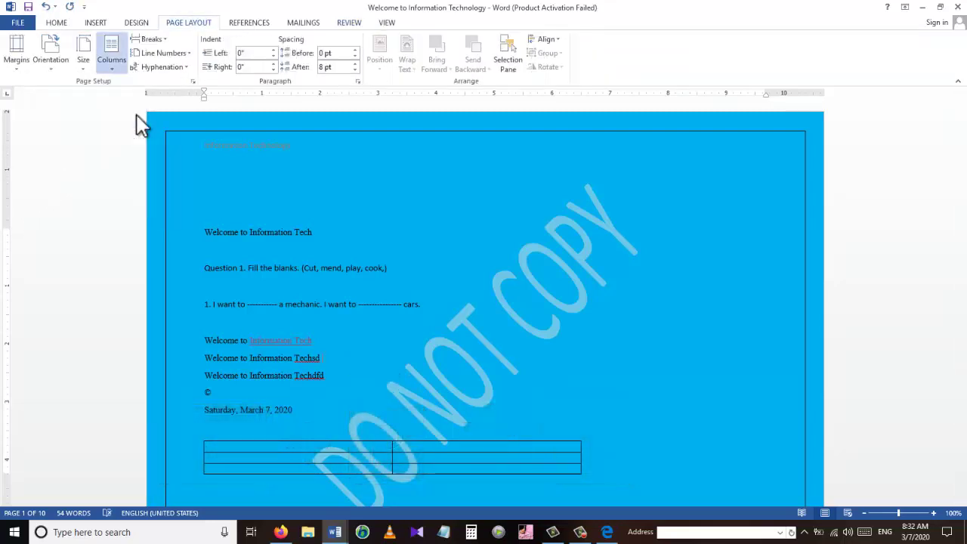
# - On page 5, enter "sdfsdfadsf" in the first column and "sfdd" above "Welcome to Information Technology" in the second column
pyautogui.moveTo(963, 148); pyautogui.dragTo(925, 397)
pyautogui.click(266, 287)
pyautogui.write('sdl')
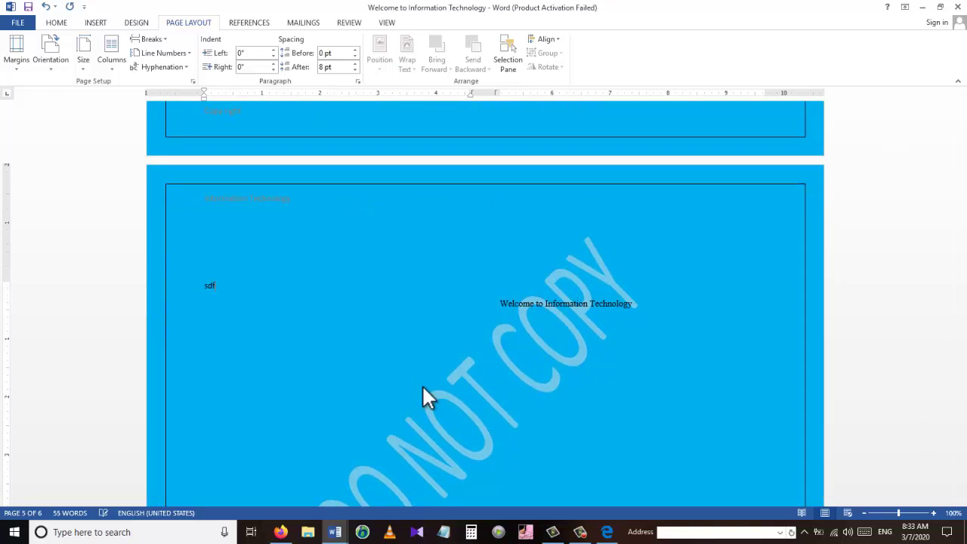
pyautogui.click(559, 287)
pyautogui.write('sfdd')
pyautogui.click(437, 295)
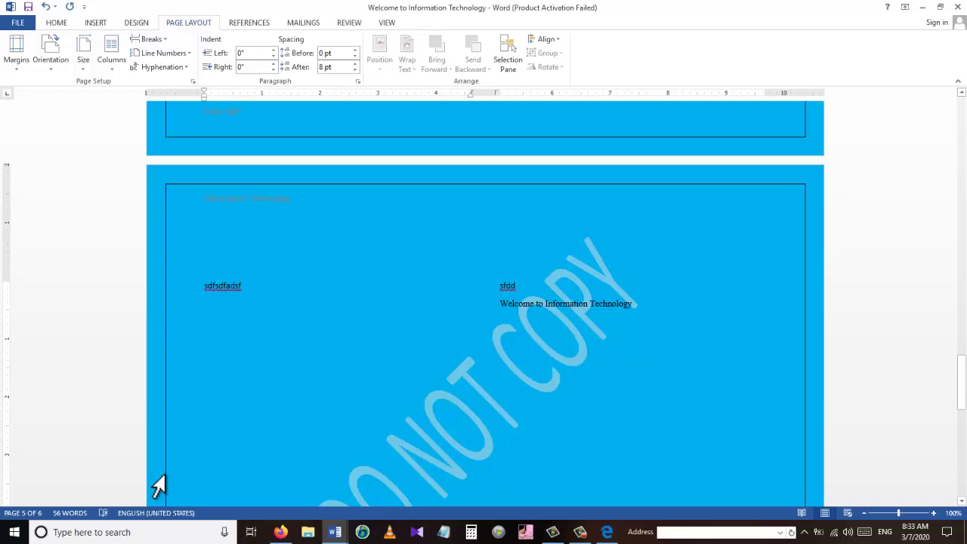
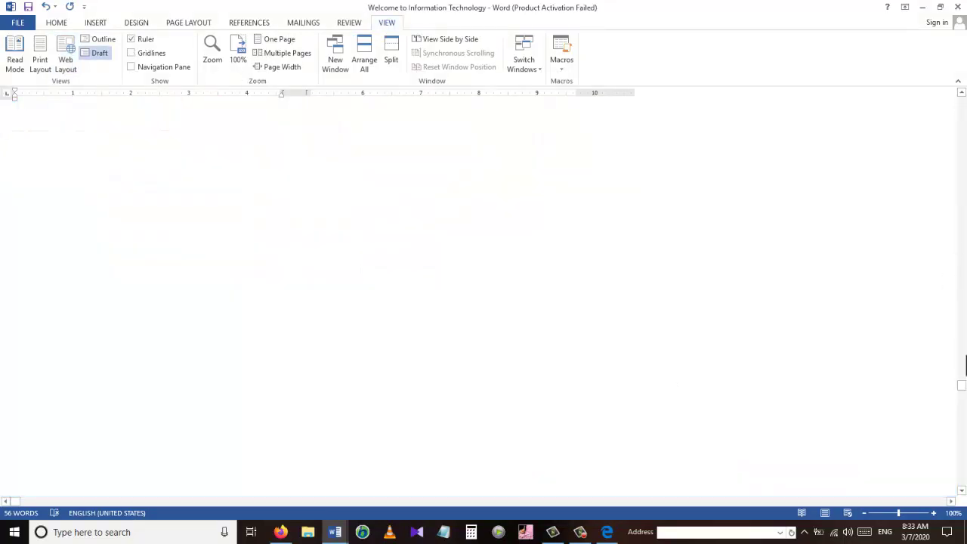
# - Hide the ruler in Draft view and show it again
pyautogui.hotkey('alt', 'w')
pyautogui.moveTo(961, 388); pyautogui.dragTo(960, 250)
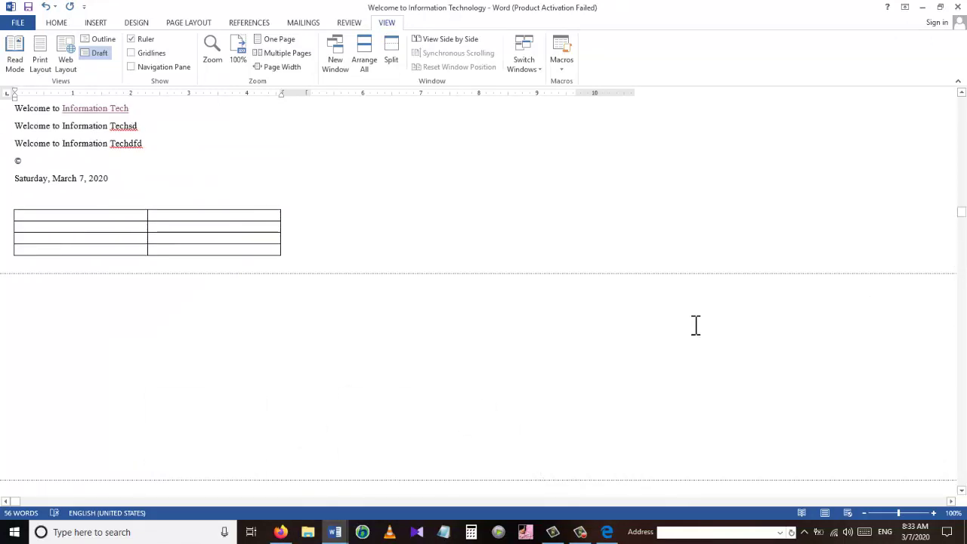
pyautogui.press('alt')
pyautogui.press('w')
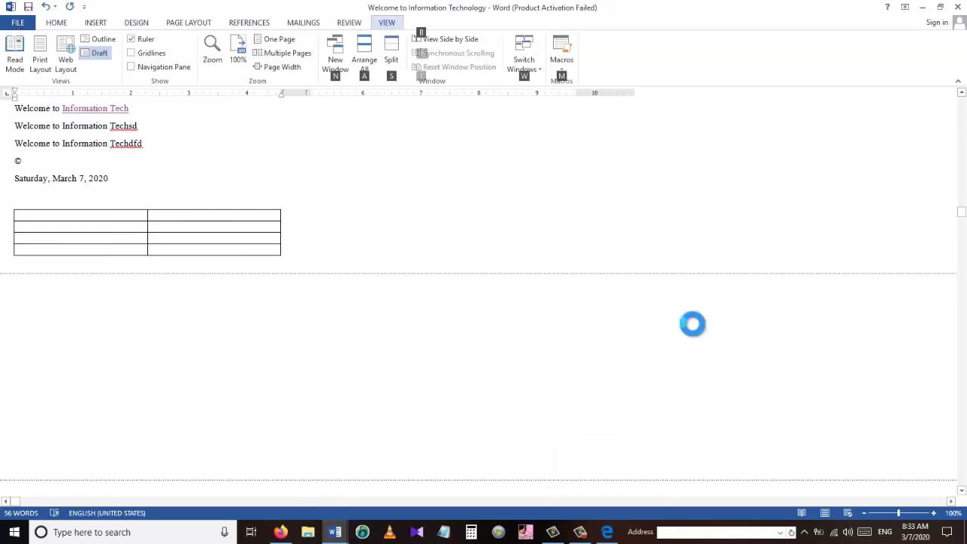
pyautogui.press('r')
pyautogui.press('alt')
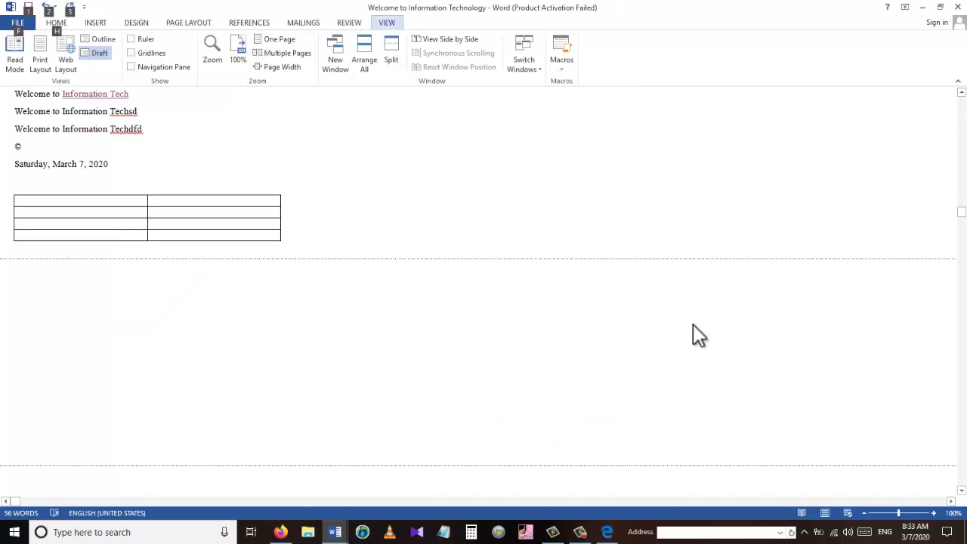
pyautogui.press('w')
pyautogui.press('r')
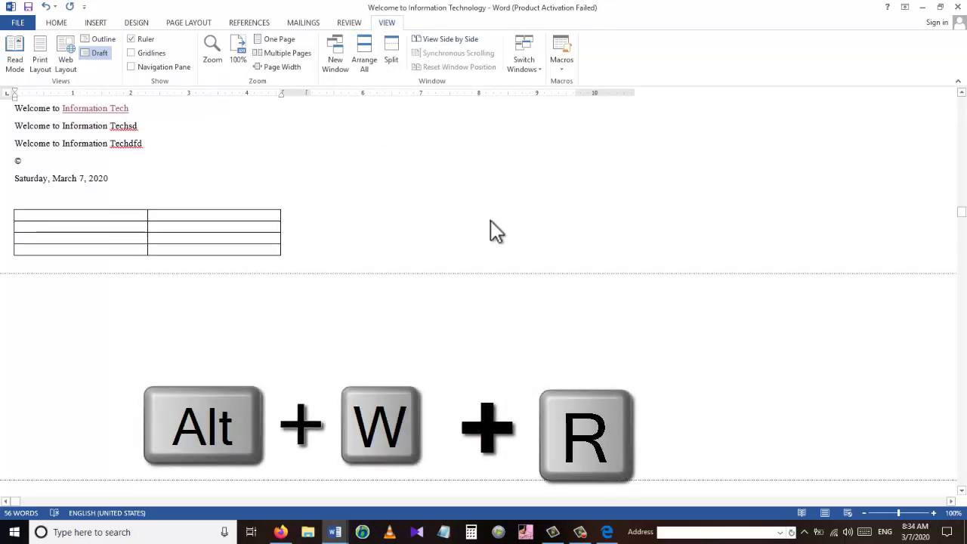
# - Show the gridlines in Print Layout, look over the two-column page, and hide the gridlines again
pyautogui.scroll(-5, 490, 220)
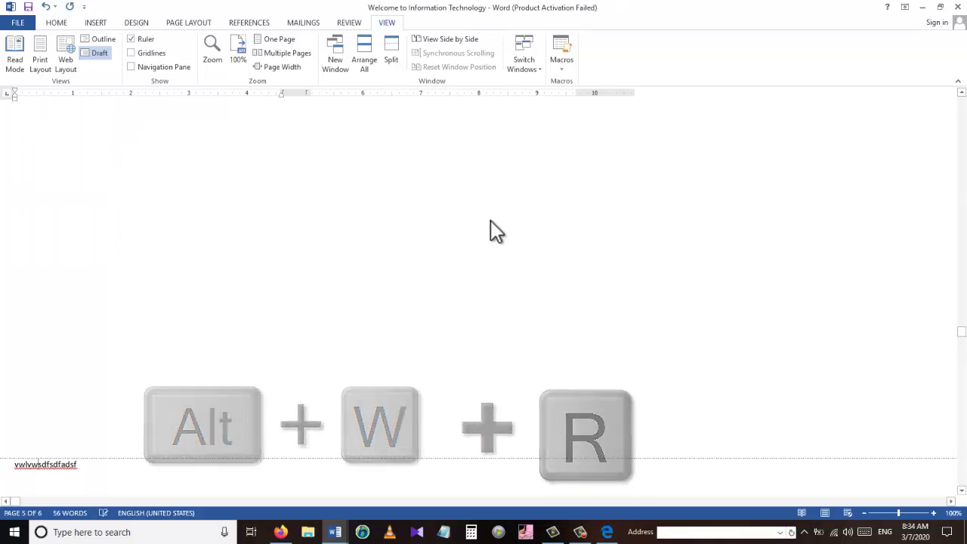
pyautogui.scroll(-3, 490, 220)
pyautogui.hotkey('alt', 'w')
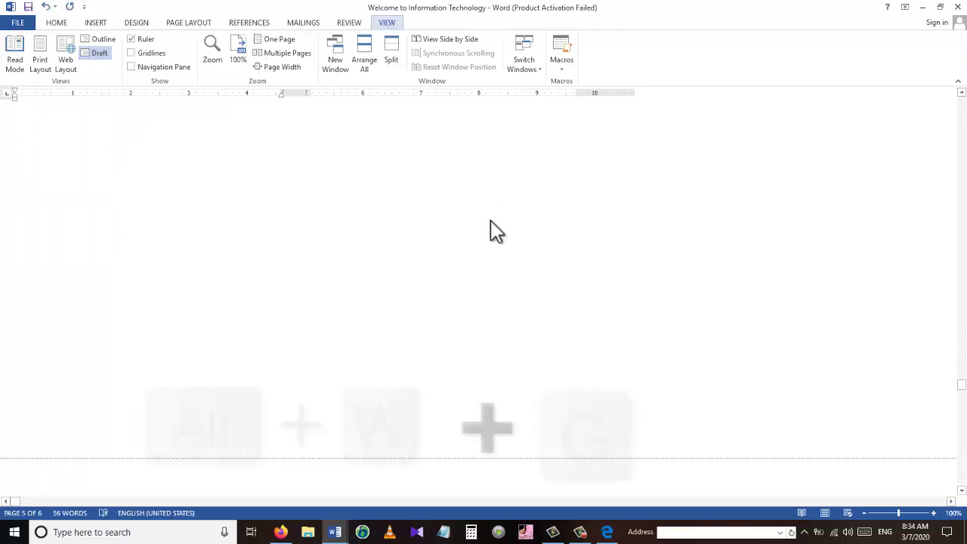
pyautogui.press('g')
pyautogui.scroll(-3, 492, 229)
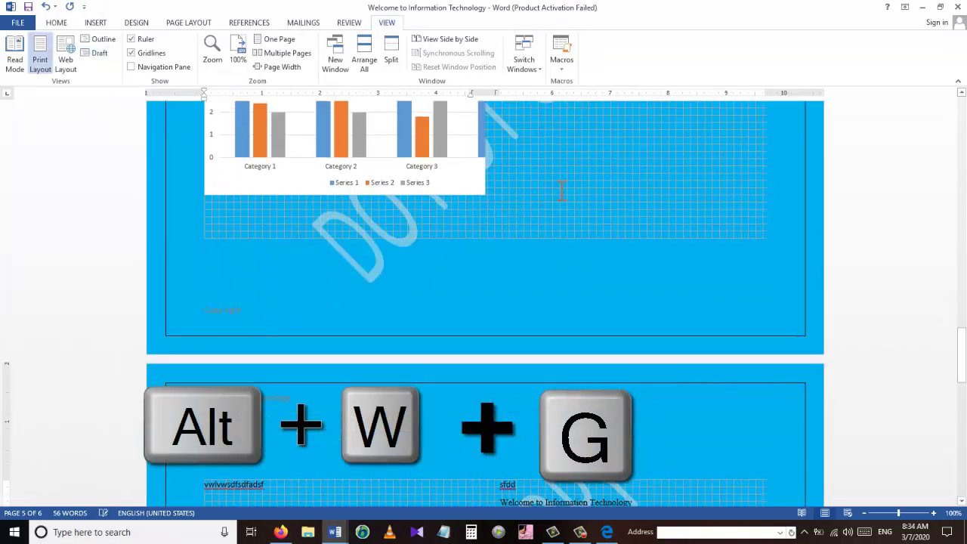
pyautogui.moveTo(961, 335); pyautogui.dragTo(961, 366)
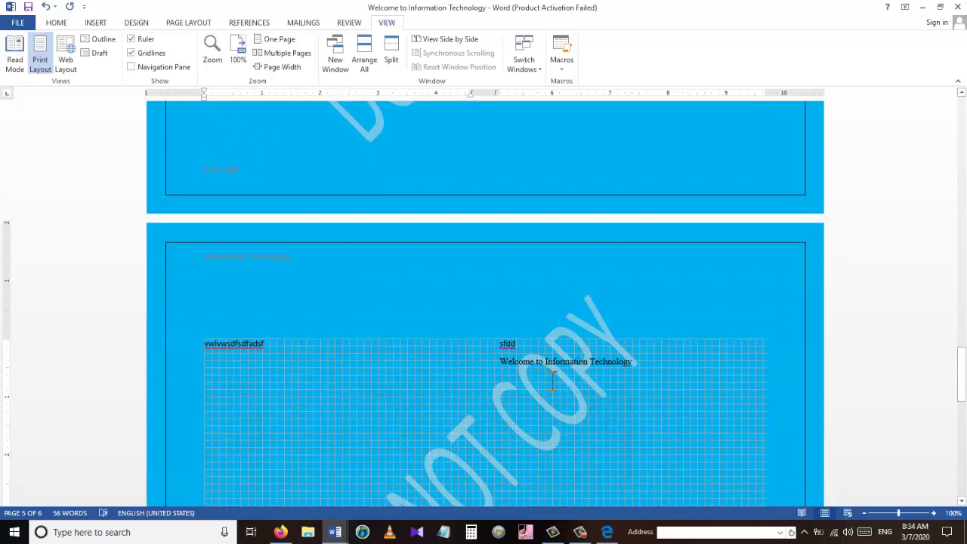
pyautogui.press('alt')
pyautogui.press('w')
pyautogui.press('g')
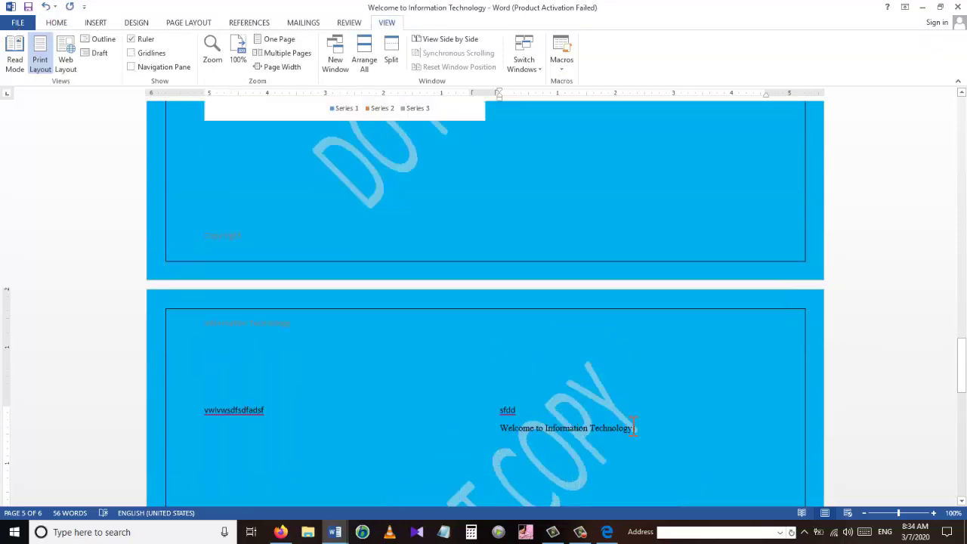
# - Zoom in on the second column's last line and underline "Information Technology"
pyautogui.moveTo(633, 427); pyautogui.dragTo(566, 425)
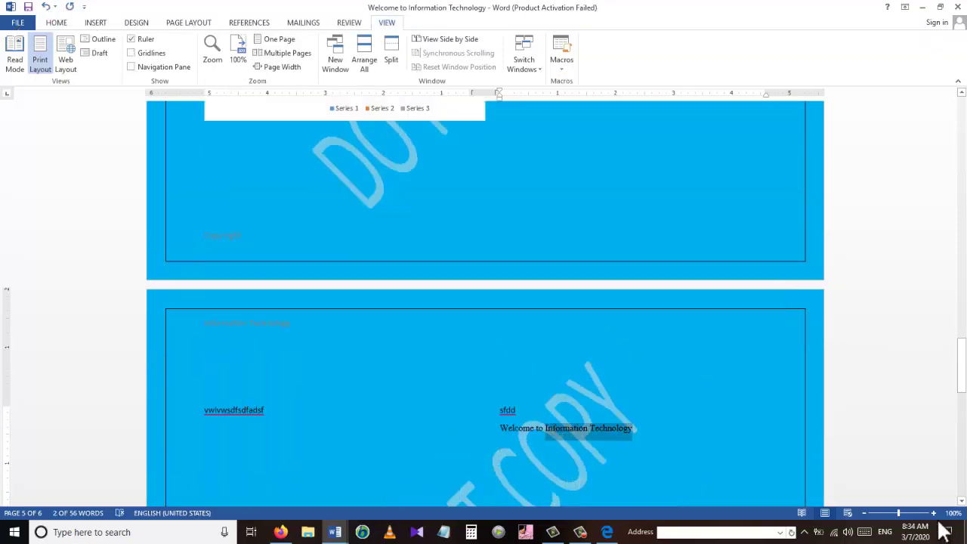
pyautogui.click(902, 515)
pyautogui.click(907, 514)
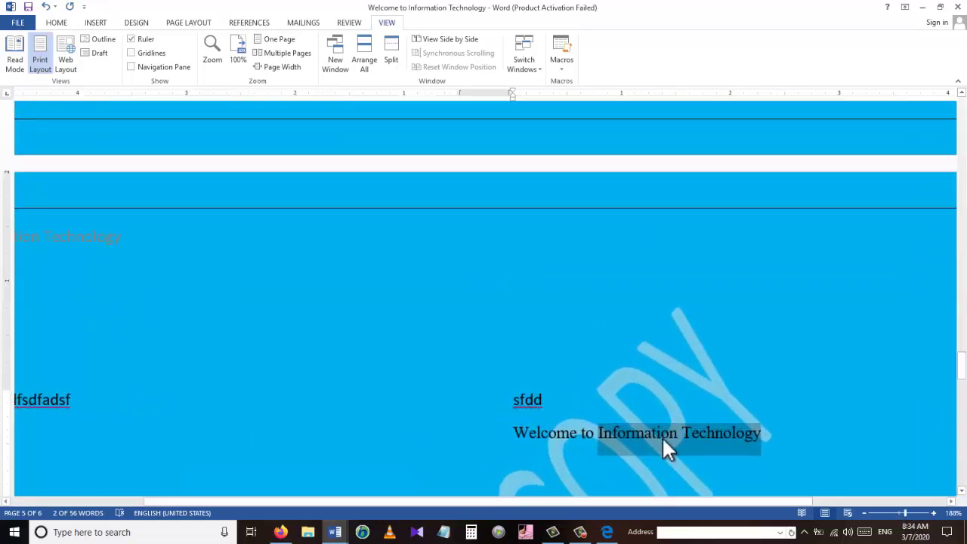
pyautogui.hotkey('ctrl', 'u')
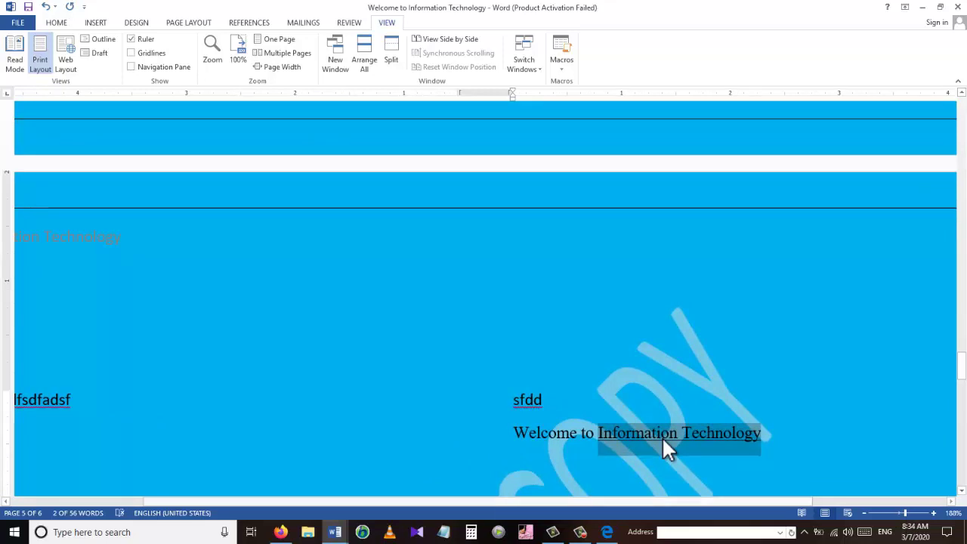
# - Apply strikethrough to the selected "Information Technology" and remove its underline
pyautogui.press('alt')
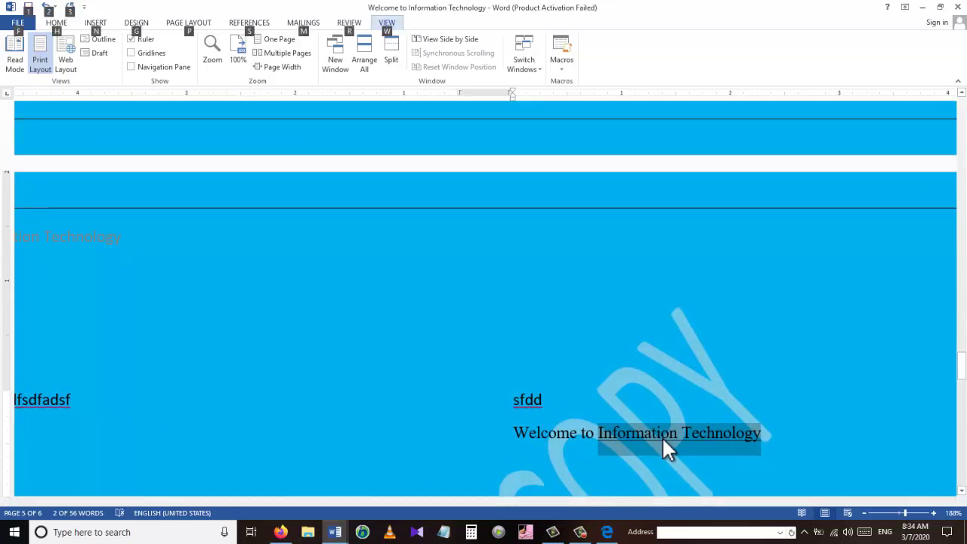
pyautogui.press('h')
pyautogui.press('alt')
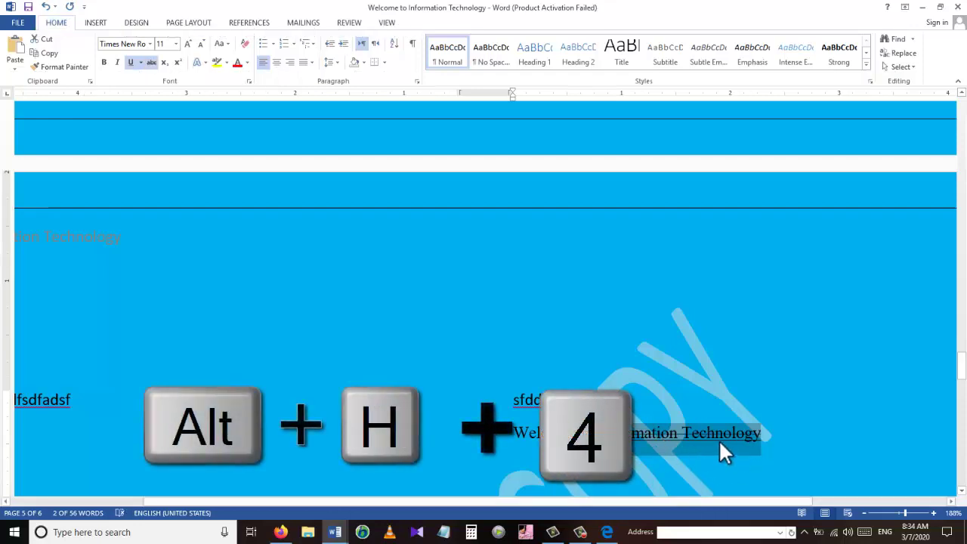
pyautogui.hotkey('ctrl', 'u')
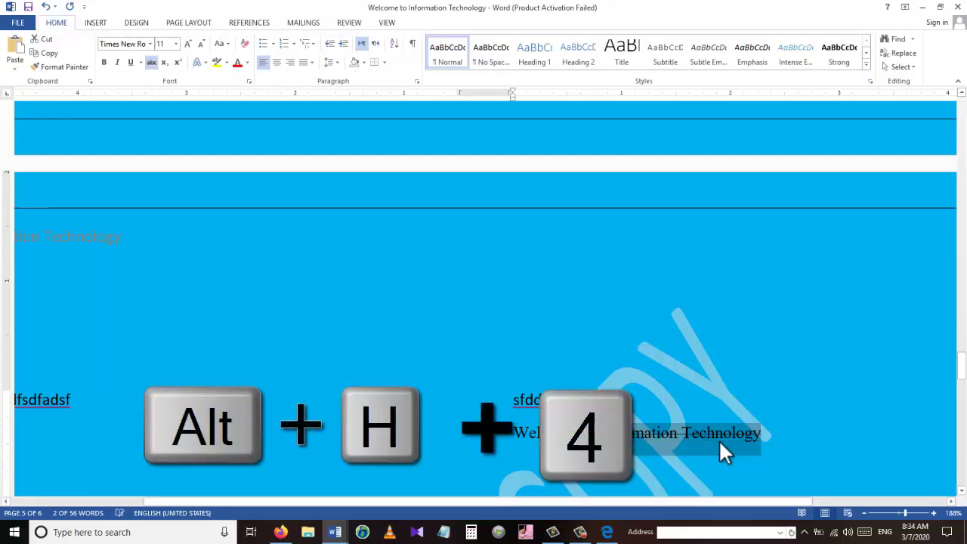
# - Align the whole "Welcome to Information Technology" line right, center and left, and finally justify it
pyautogui.click(639, 454)
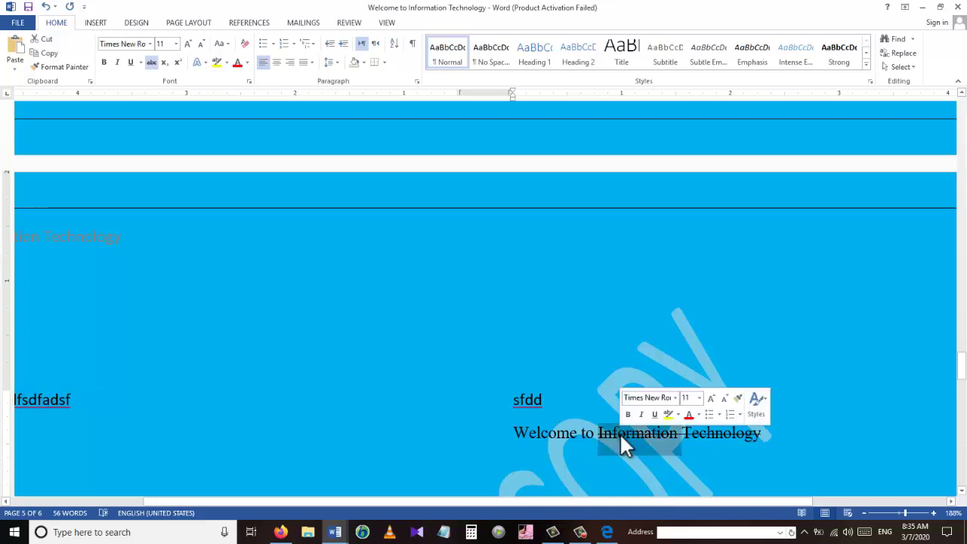
pyautogui.tripleClick(620, 434)
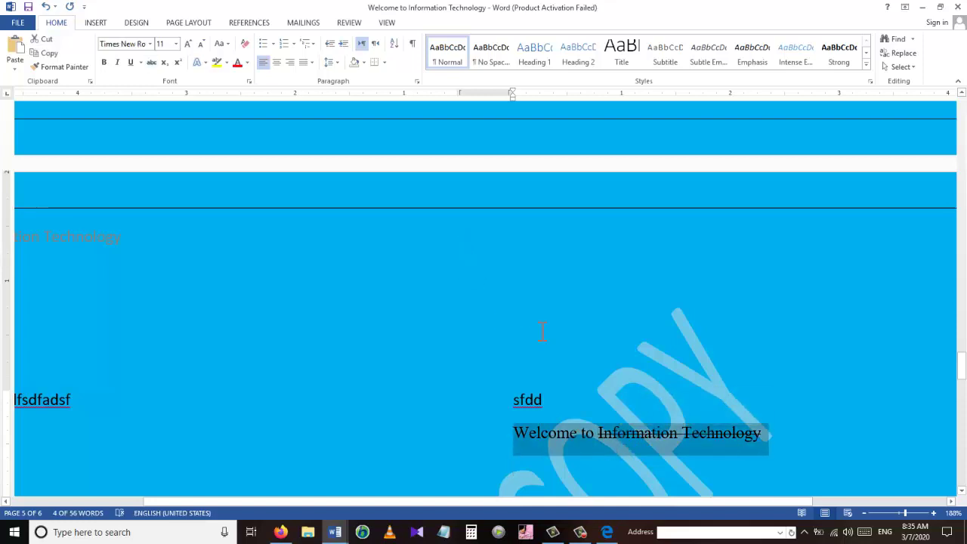
pyautogui.hotkey('ctrl', 'r')
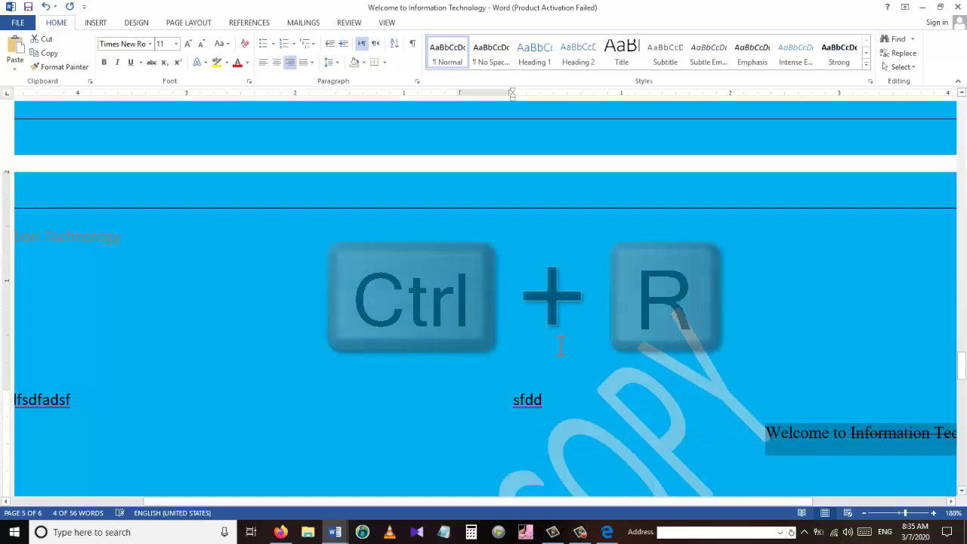
pyautogui.moveTo(650, 505); pyautogui.dragTo(734, 503)
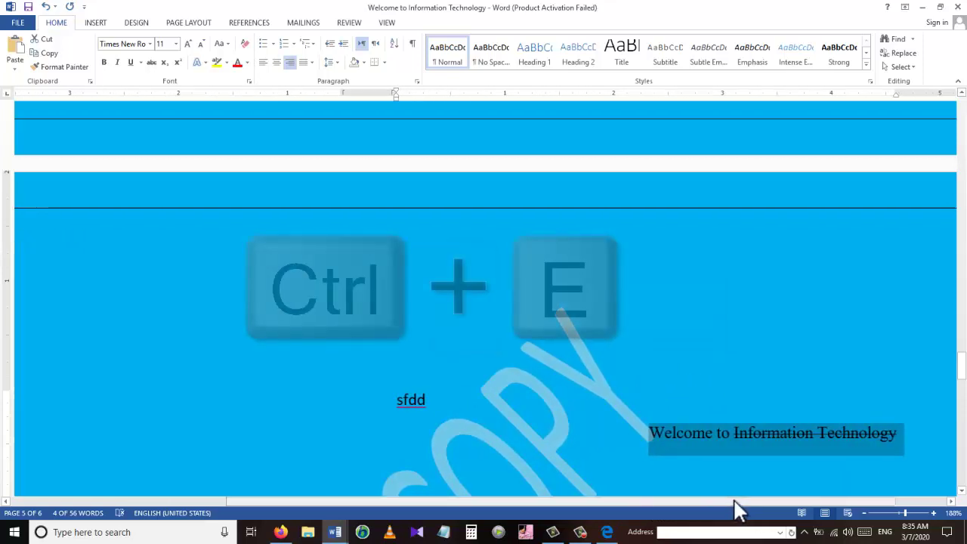
pyautogui.hotkey('ctrl', 'e')
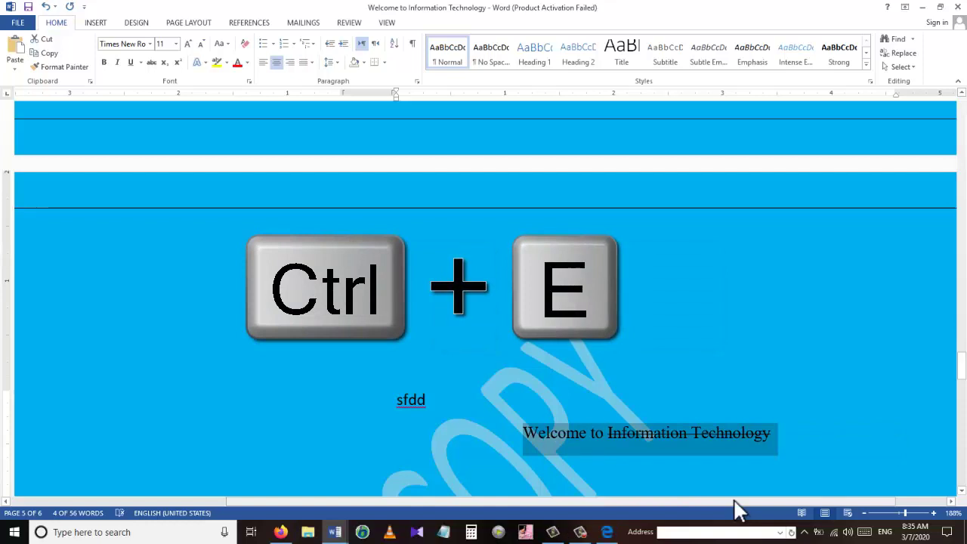
pyautogui.hotkey('ctrl', 'l')
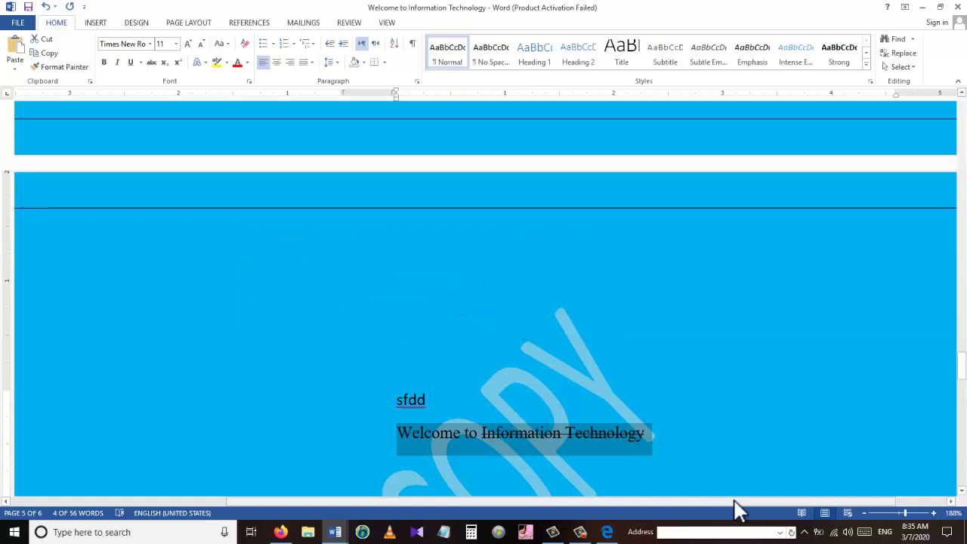
pyautogui.hotkey('ctrl', 'j')
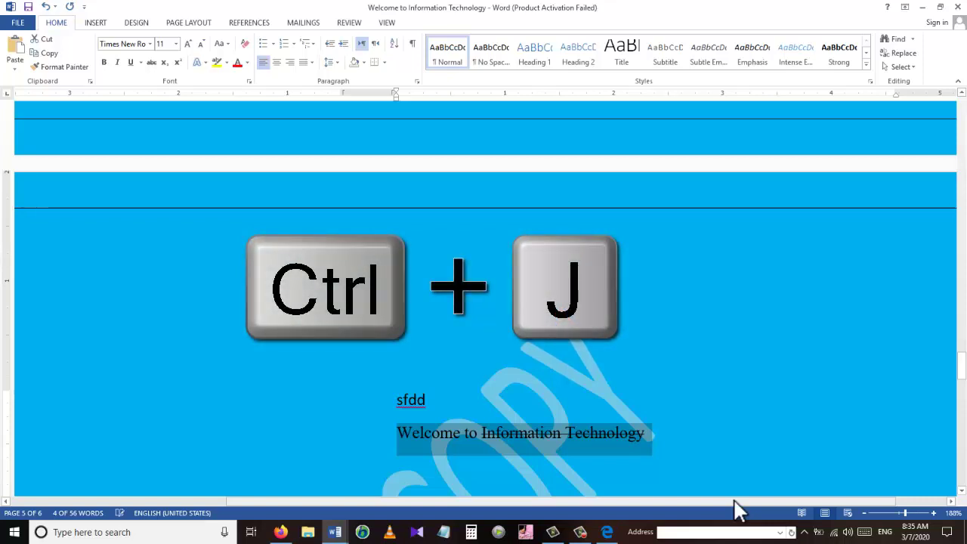